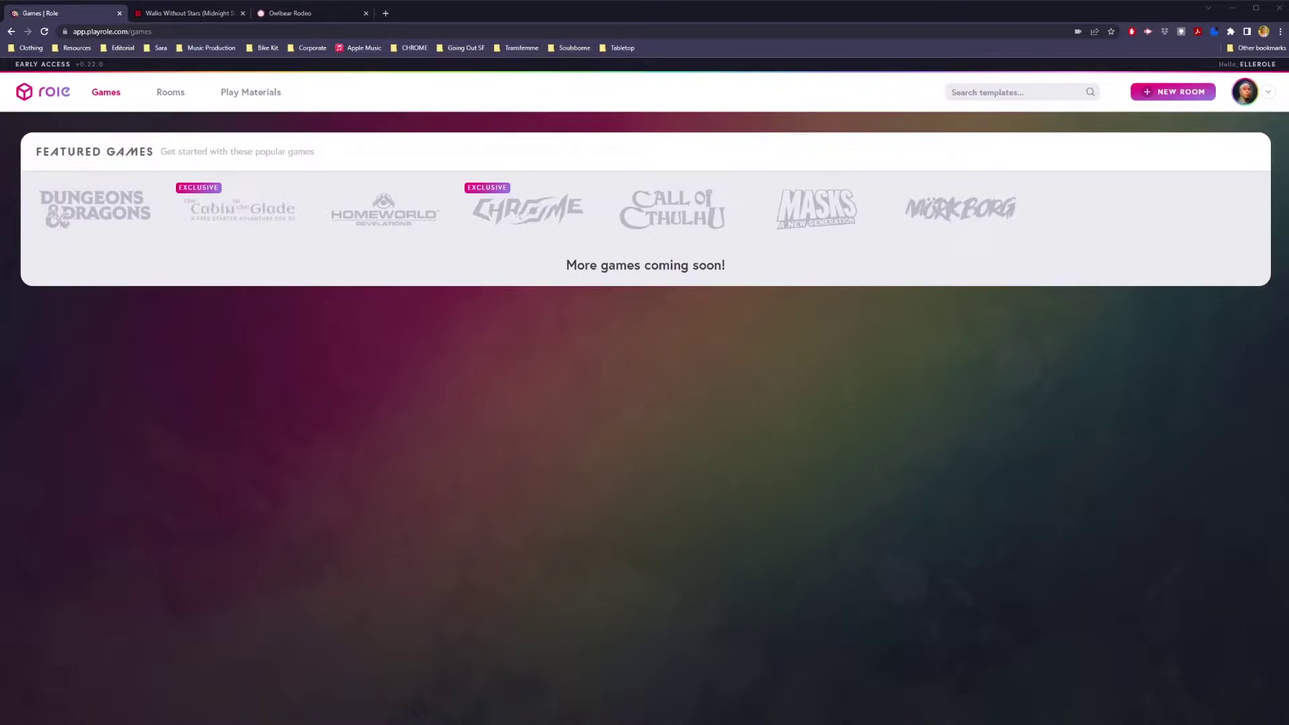
- Create a new Dungeons & Dragons game room named "Dungeon Adventure Go!" from the featured games, without a password
{"action": "mouse_move", "coordinate": [95, 209]}
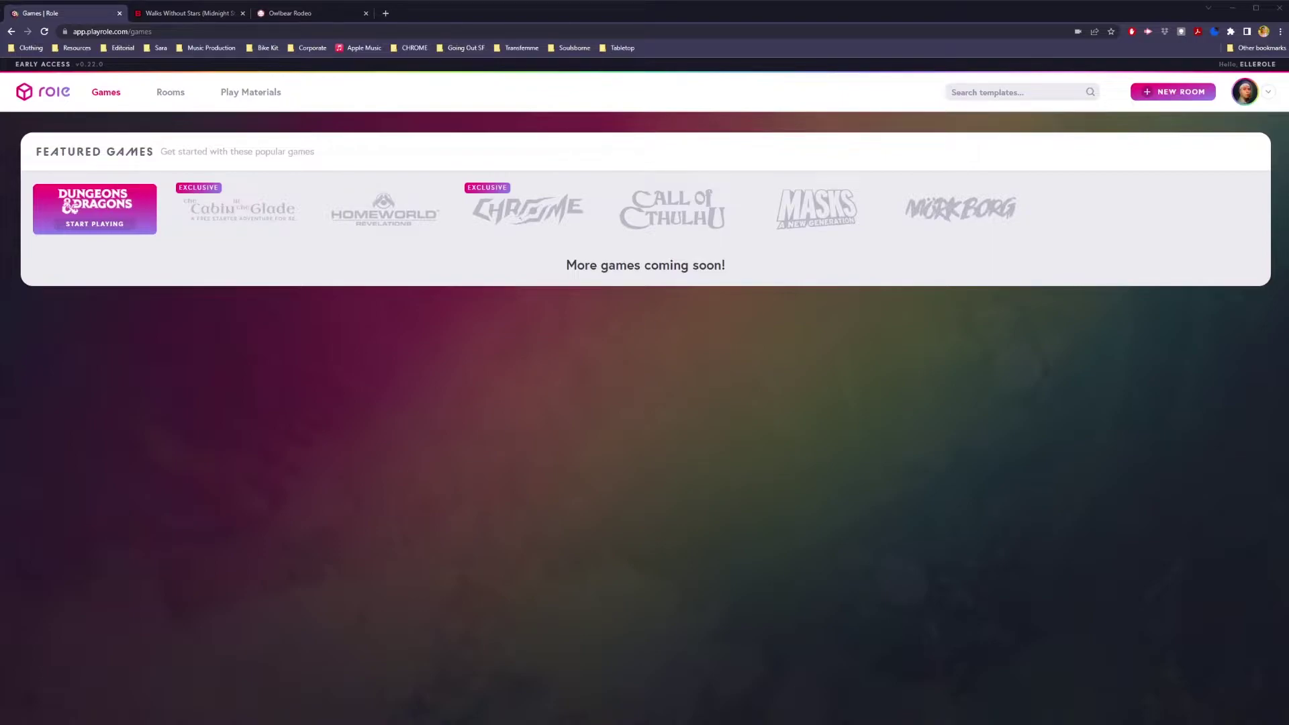
{"action": "mouse_move", "coordinate": [239, 209]}
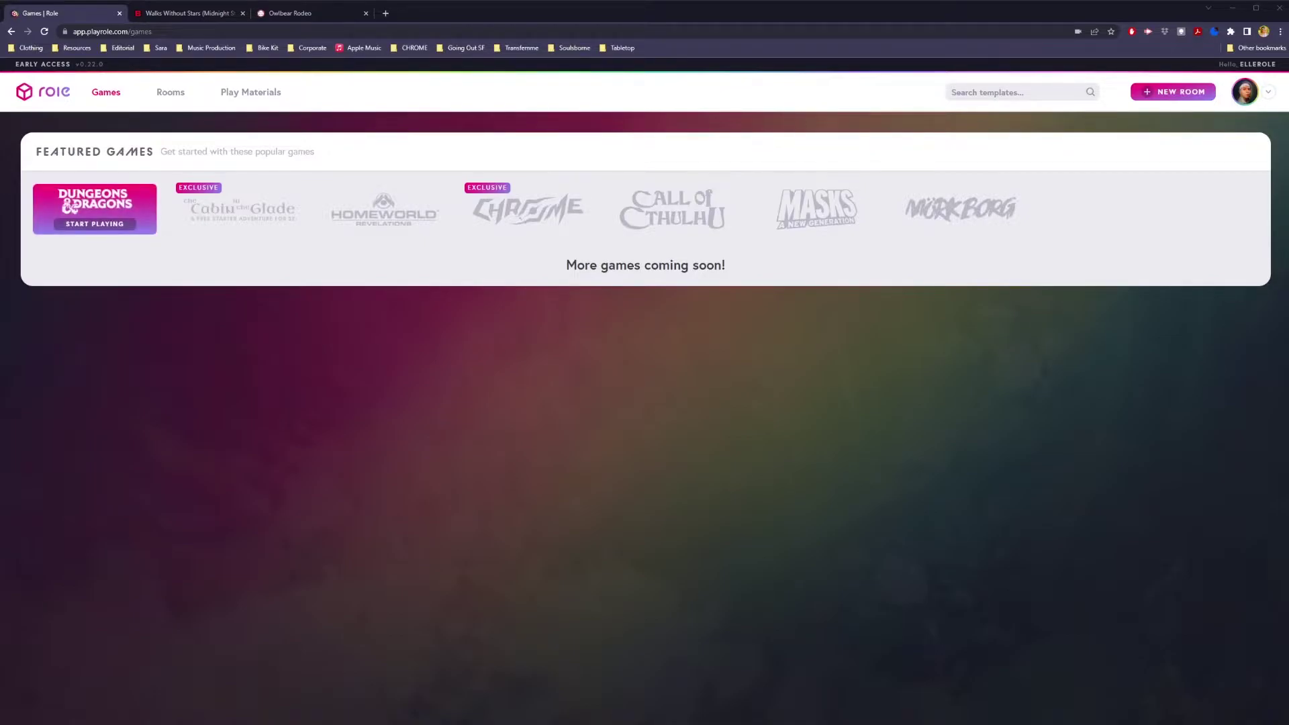
{"action": "left_click", "coordinate": [91, 224]}
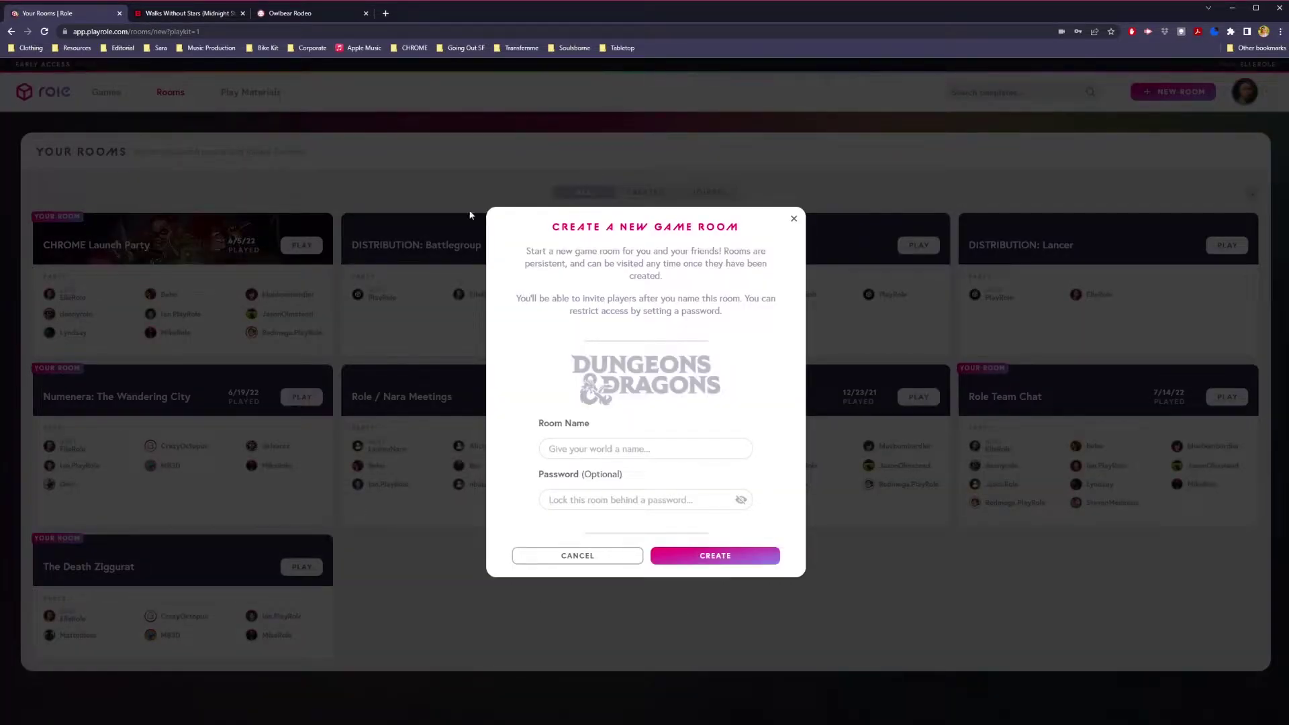
{"action": "left_click", "coordinate": [621, 450]}
{"action": "type", "text": "Dungeon Adventure Go!"}
{"action": "left_click", "coordinate": [714, 562]}
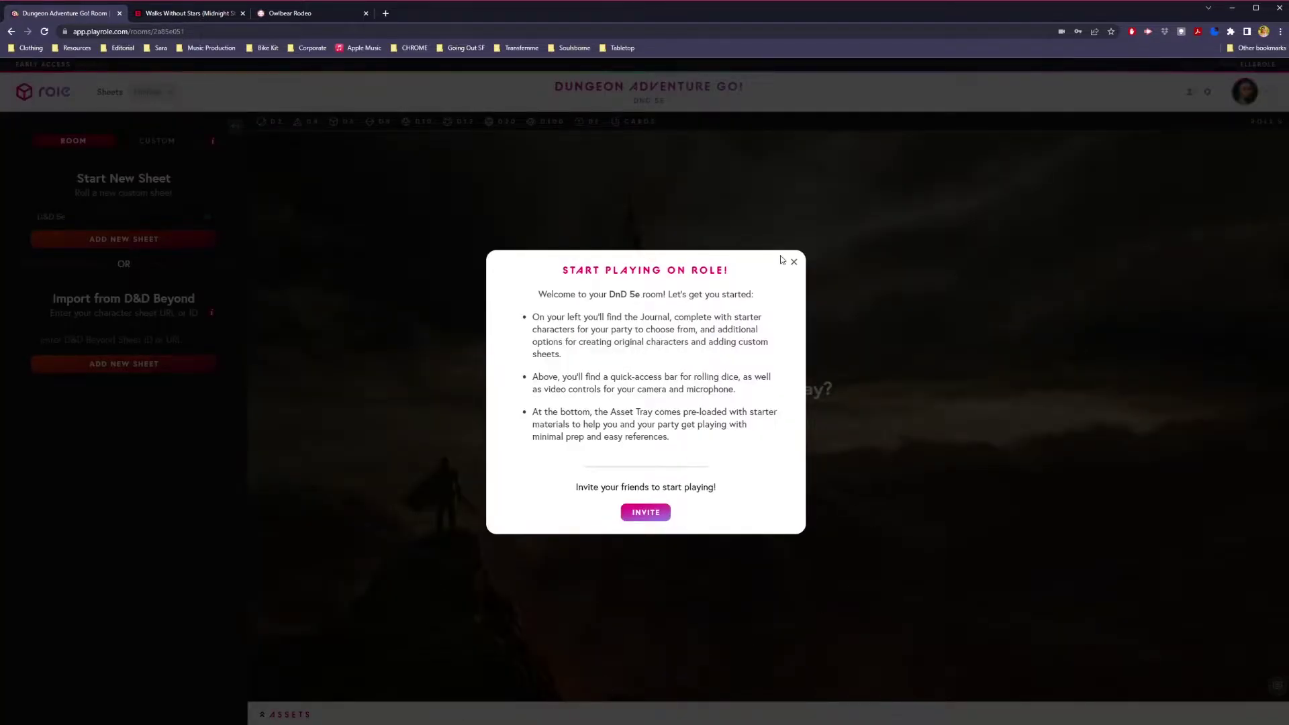
- Look at the room's options for inviting friends, and close them without sending an invitation
{"action": "left_click", "coordinate": [666, 513]}
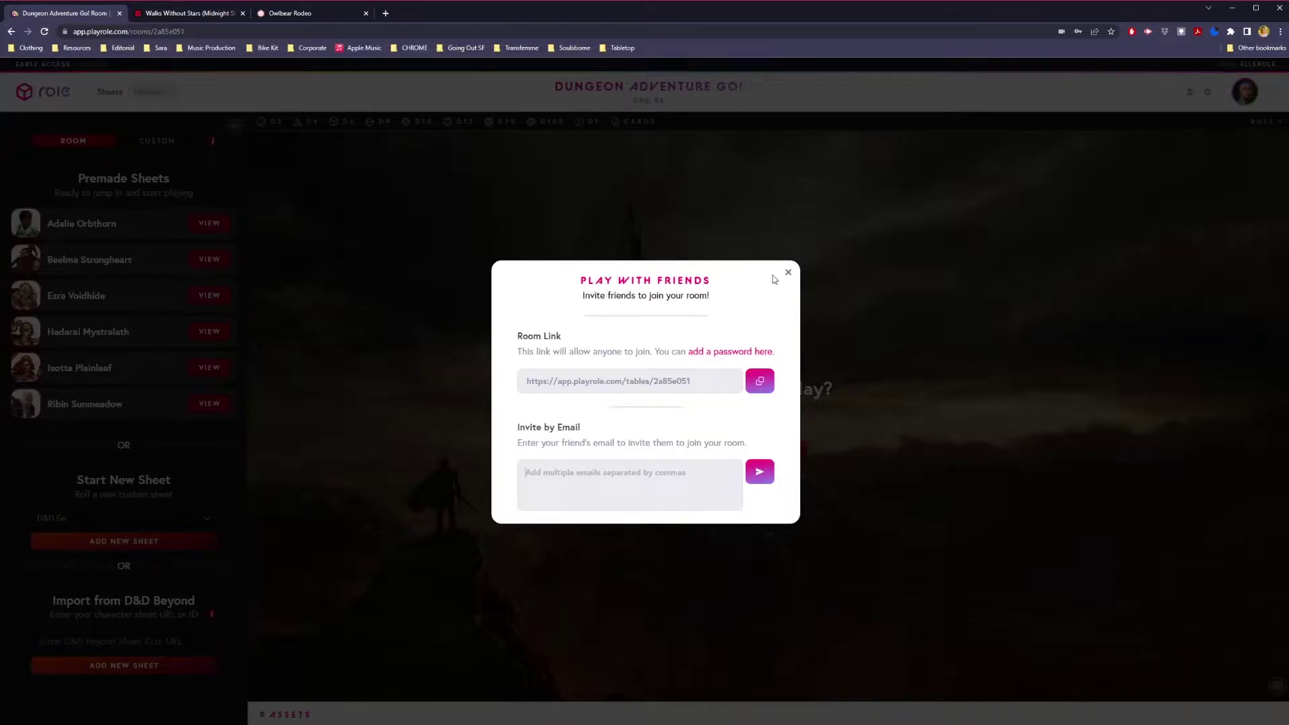
{"action": "left_click", "coordinate": [789, 272]}
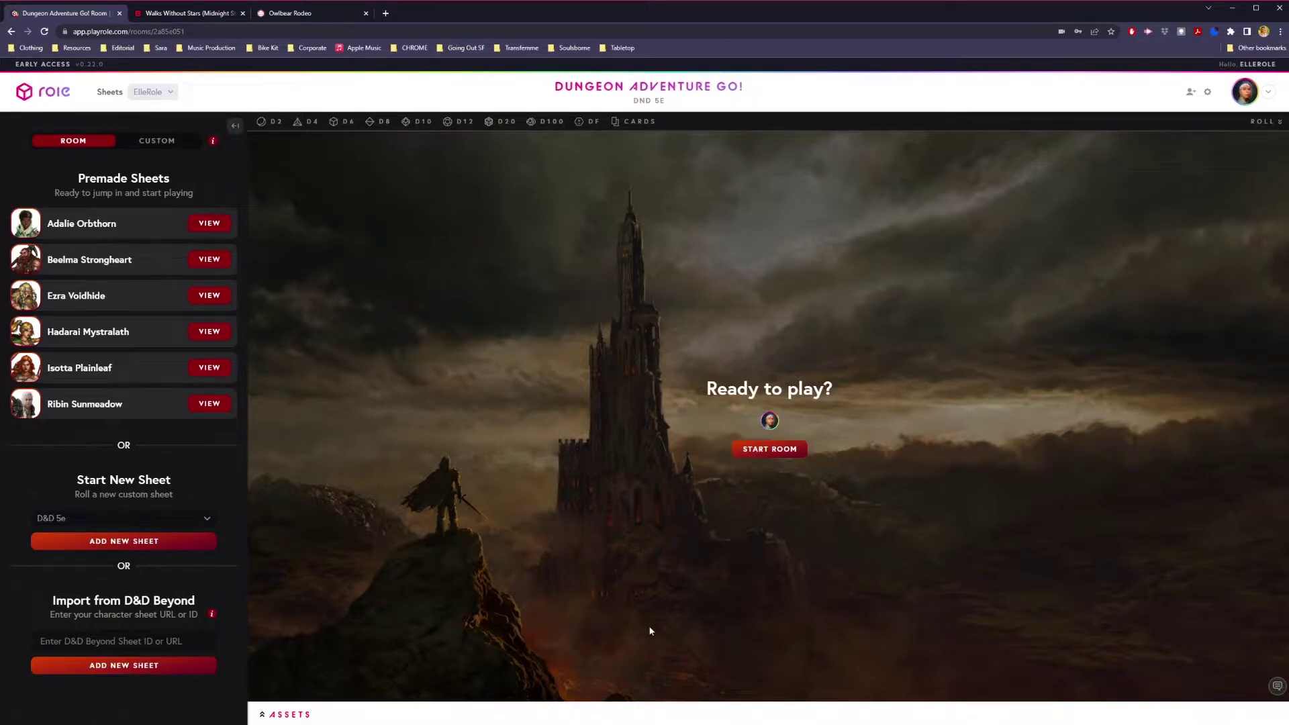
- Start the Dungeon Adventure Go! room and turn on the camera
{"action": "left_click", "coordinate": [759, 452]}
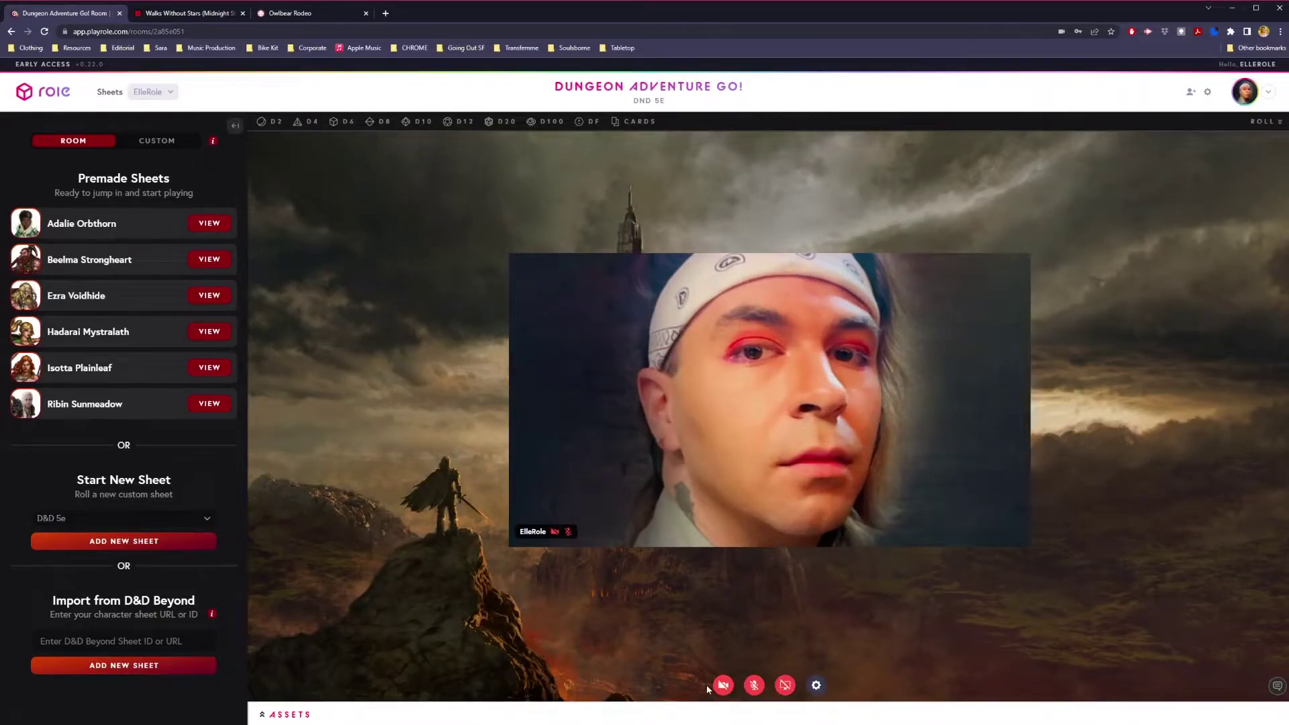
{"action": "left_click", "coordinate": [723, 685]}
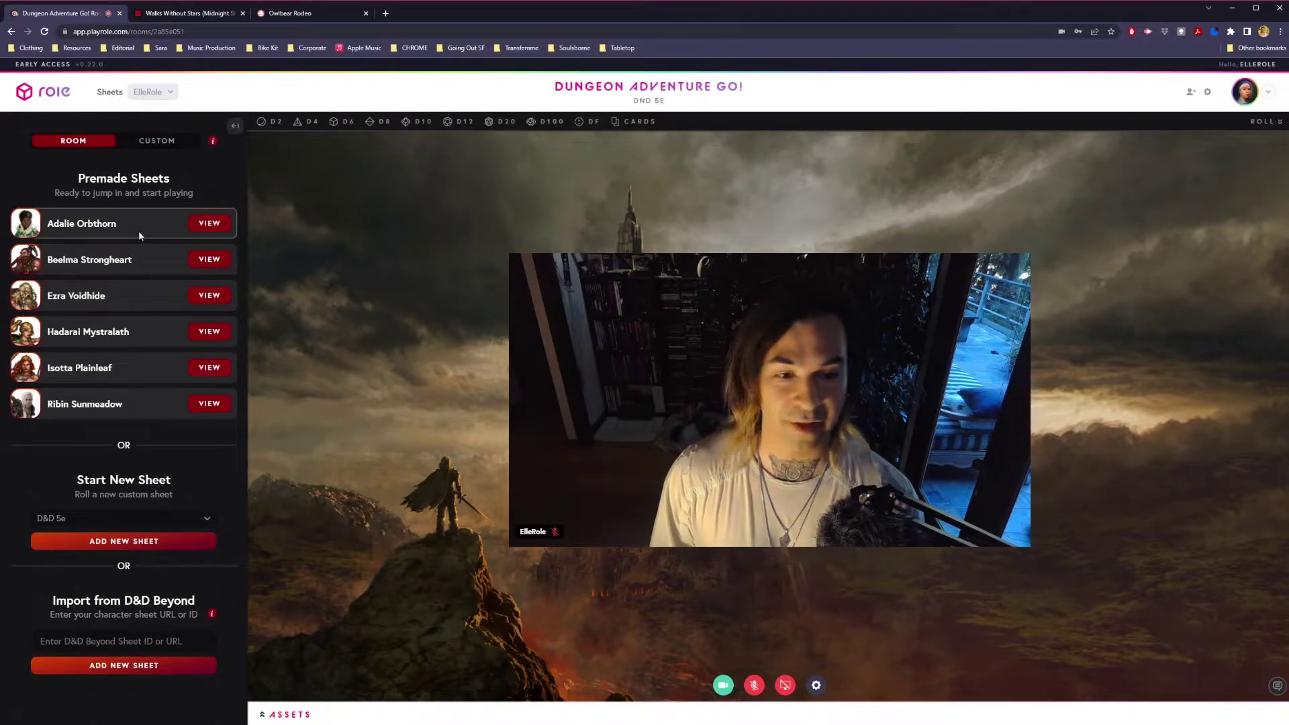
- Look through the premade Adalie Orbthorn sheet's skills and senses, and return to the list of sheets
{"action": "left_click", "coordinate": [207, 224]}
{"action": "scroll", "coordinate": [118, 450], "scroll_direction": "down", "scroll_amount": 10}
{"action": "scroll", "coordinate": [118, 450], "scroll_direction": "down", "scroll_amount": 7}
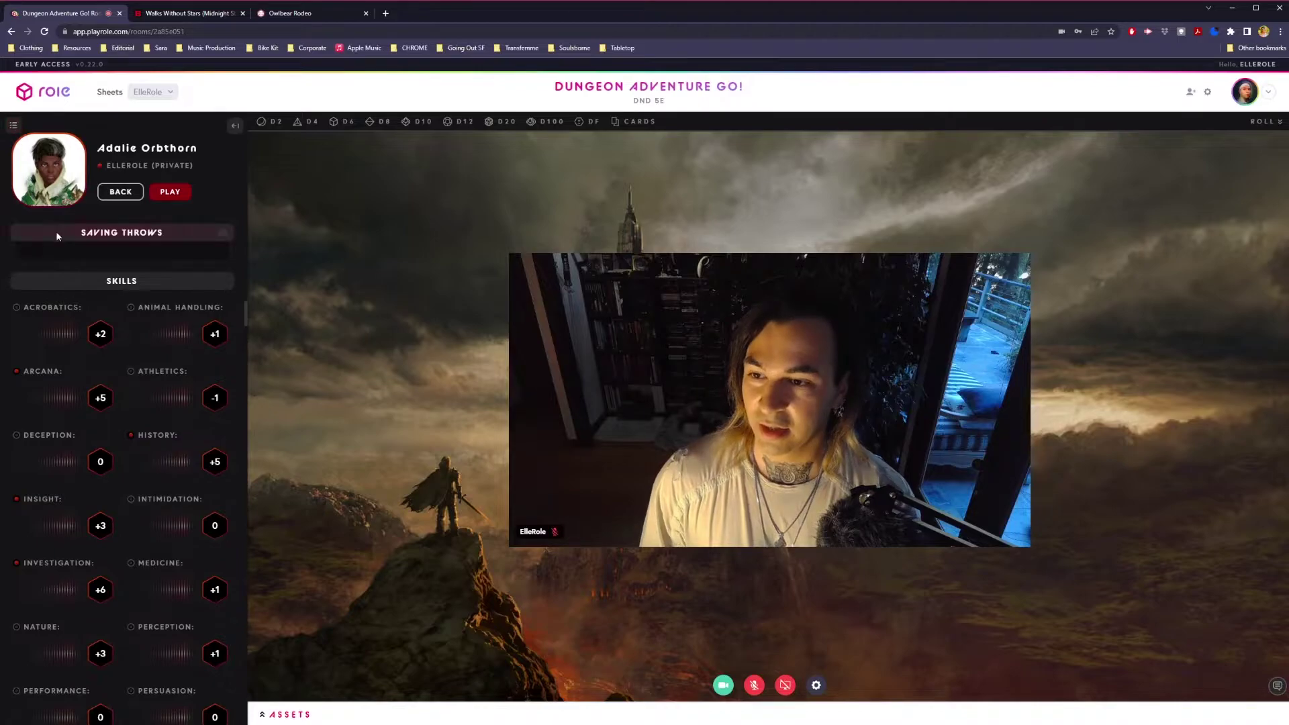
{"action": "scroll", "coordinate": [163, 430], "scroll_direction": "down", "scroll_amount": 8}
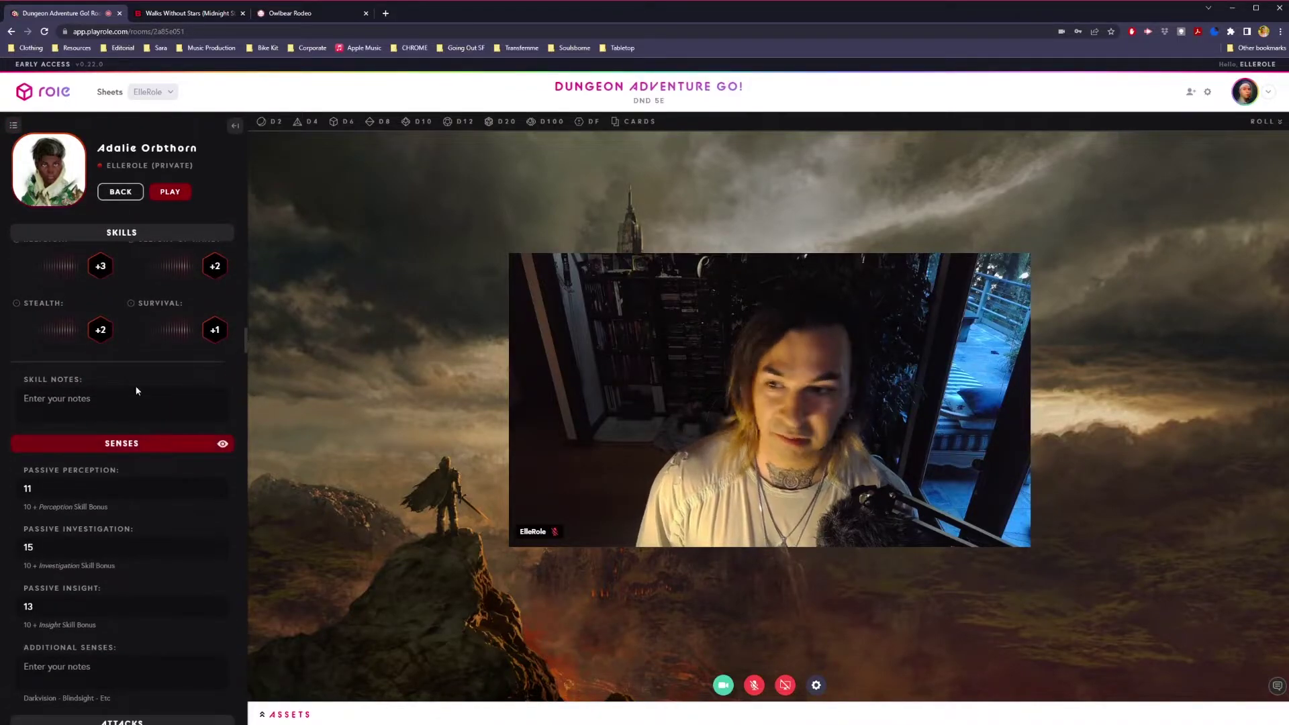
{"action": "left_click", "coordinate": [121, 193]}
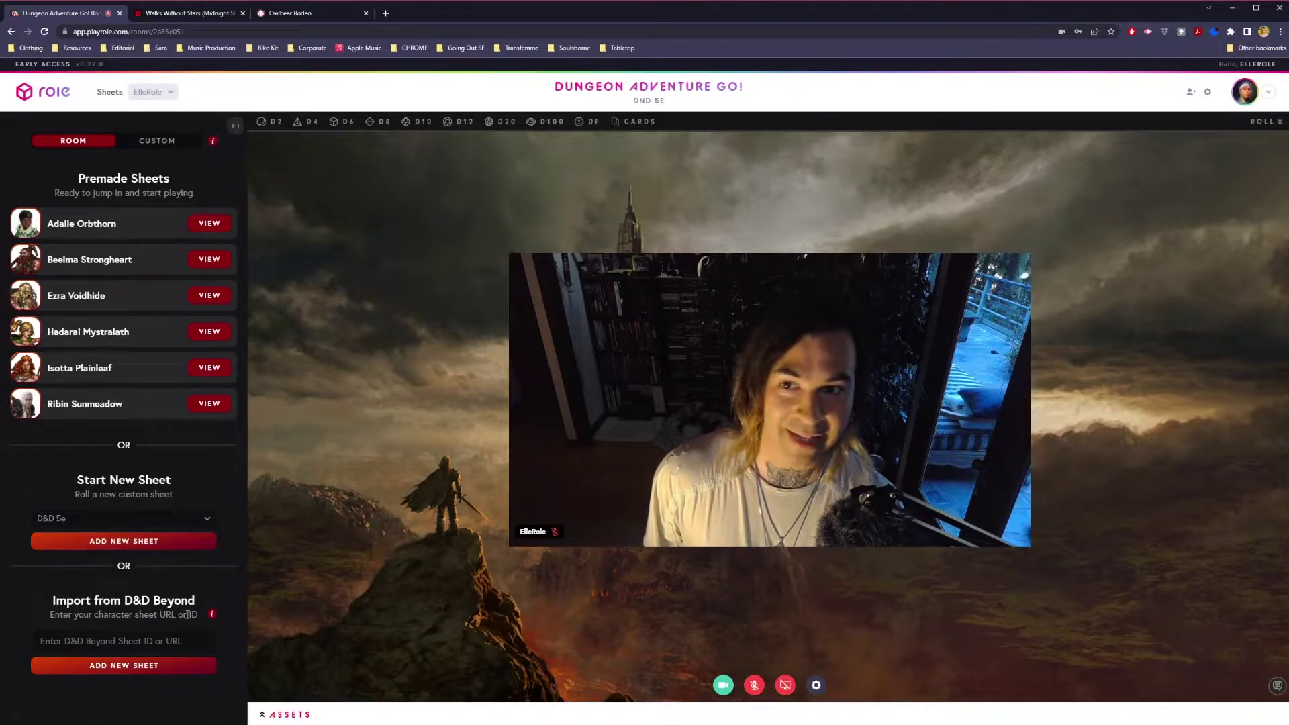
- Switch to D&D Beyond and copy the full web address of the Walks Without Stars (Midnight Star) character sheet
{"action": "left_click", "coordinate": [183, 17]}
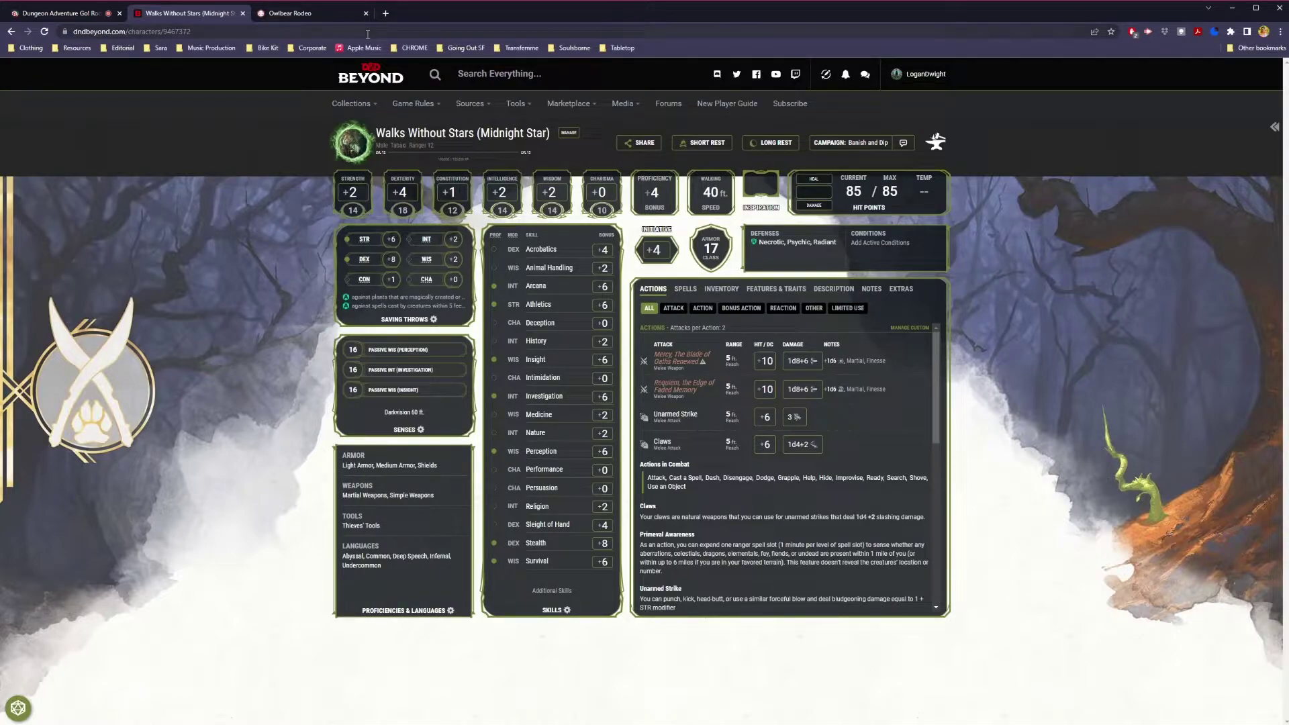
{"action": "left_click", "coordinate": [209, 32]}
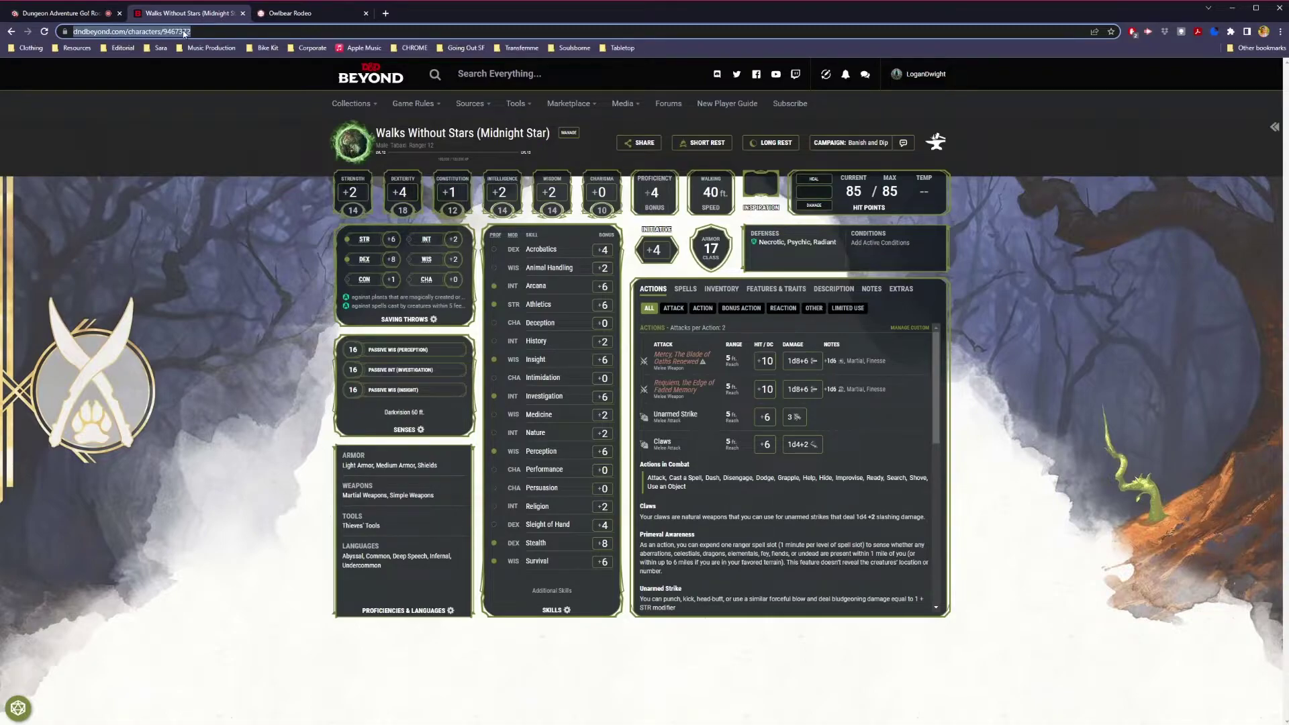
{"action": "key", "text": "End"}
{"action": "left_click_drag", "start_coordinate": [238, 32], "coordinate": [204, 32]}
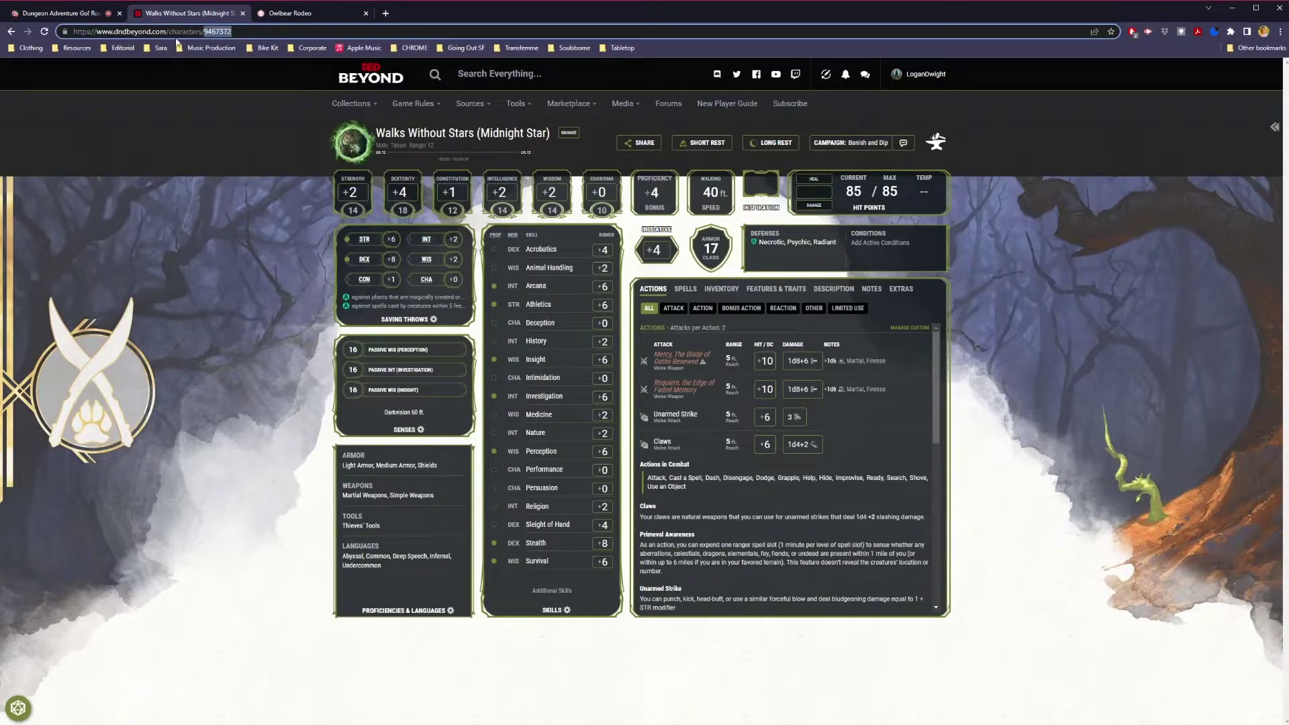
{"action": "left_click", "coordinate": [236, 30]}
{"action": "key", "text": "ctrl+a"}
{"action": "key", "text": "ctrl+c"}
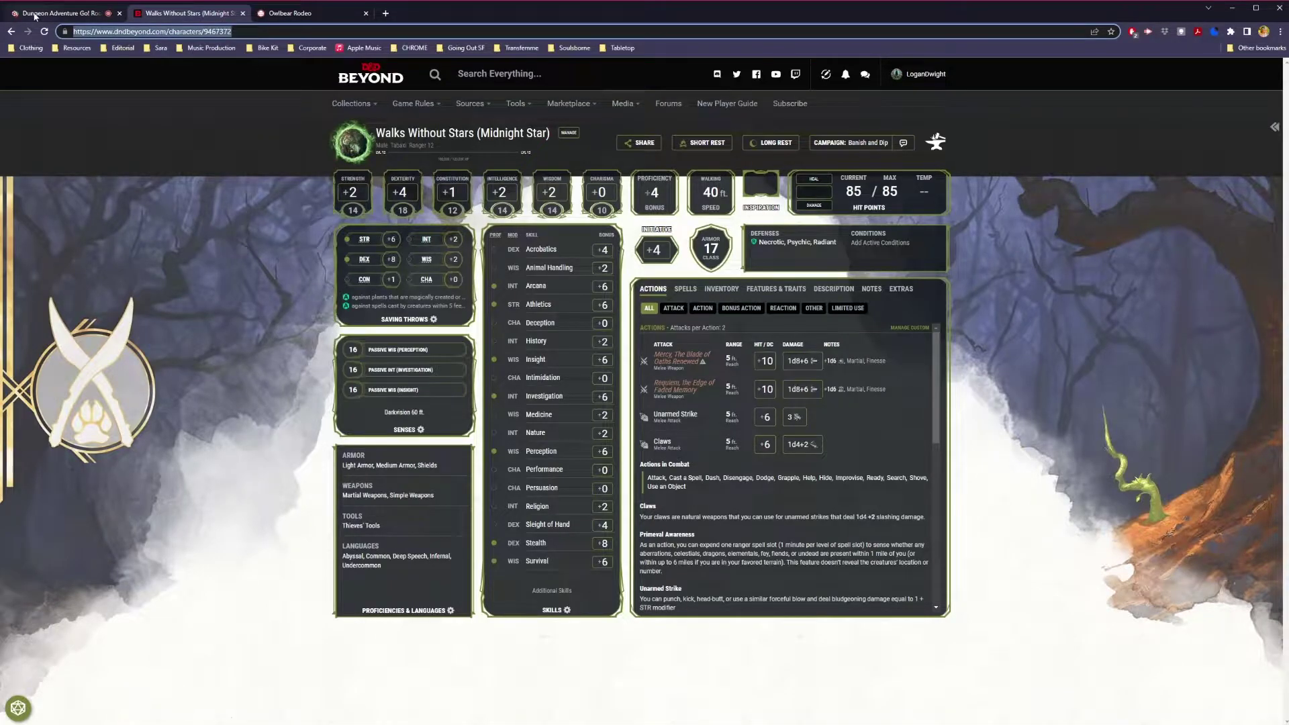
- Return to the Role room and import the D&D Beyond character as a new sheet using the copied address
{"action": "left_click", "coordinate": [60, 12]}
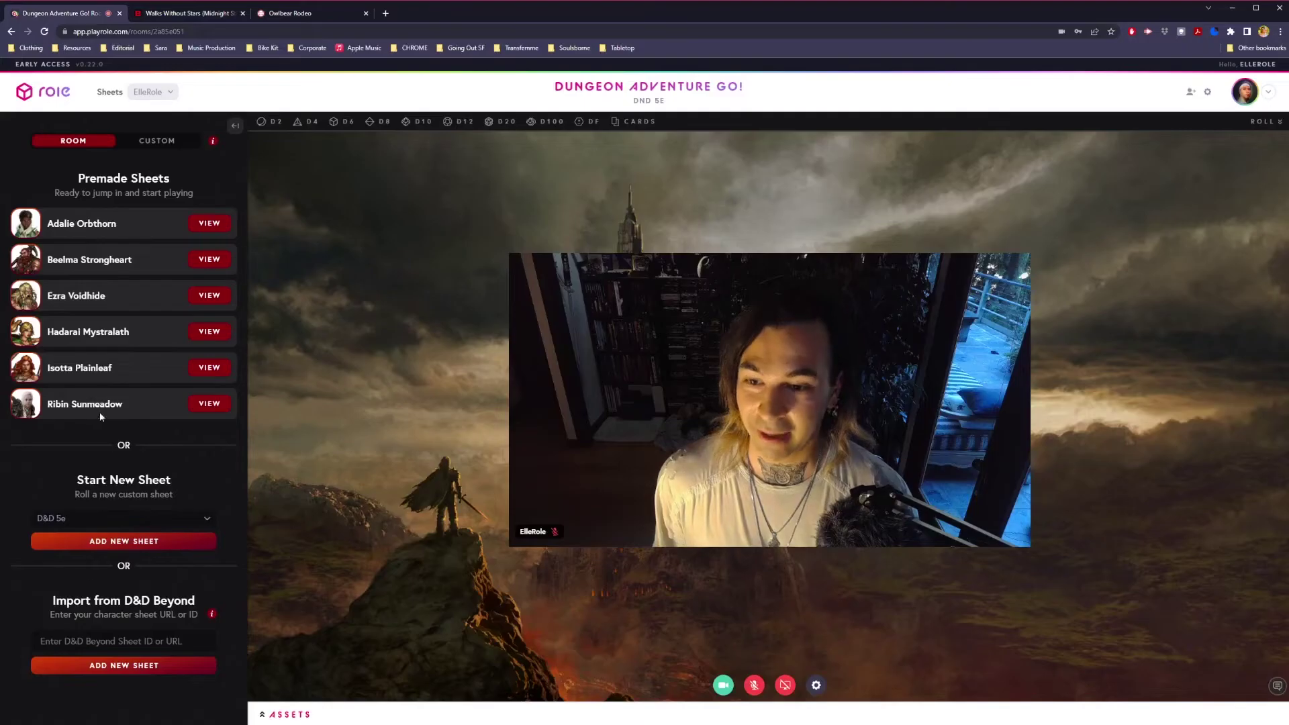
{"action": "left_click", "coordinate": [99, 642]}
{"action": "key", "text": "ctrl+v"}
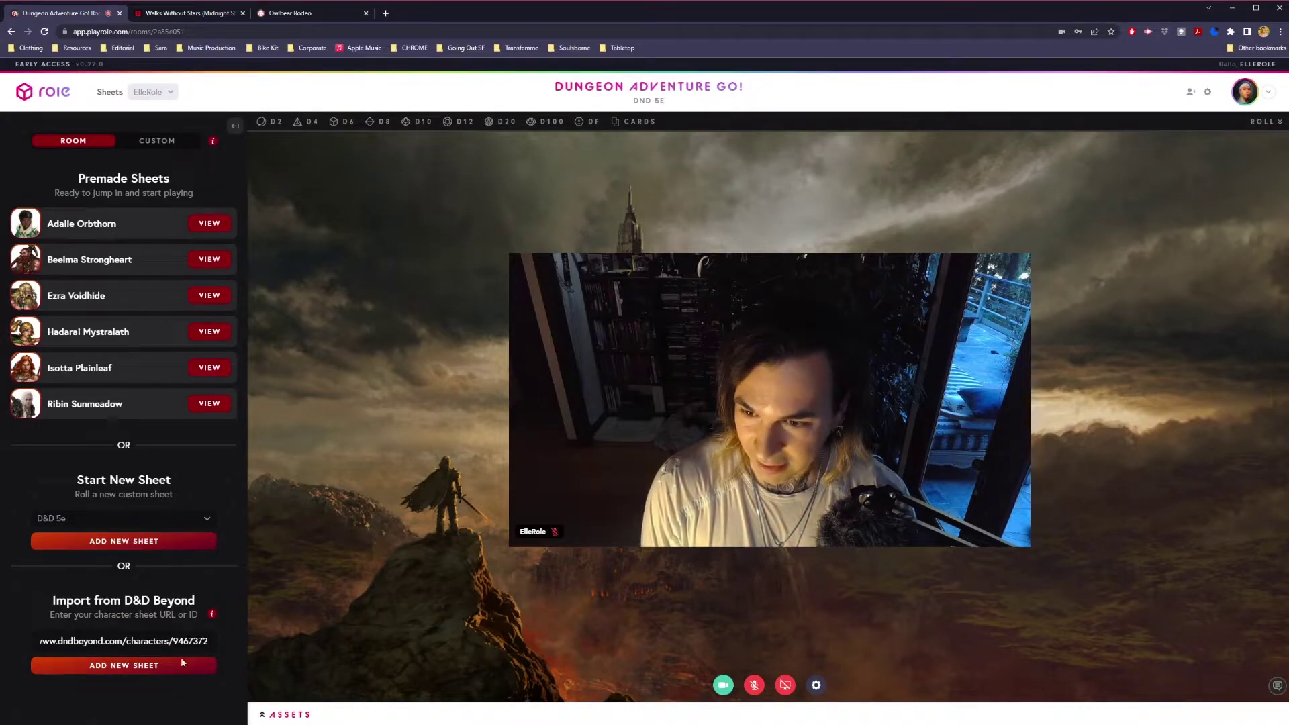
{"action": "left_click", "coordinate": [156, 665]}
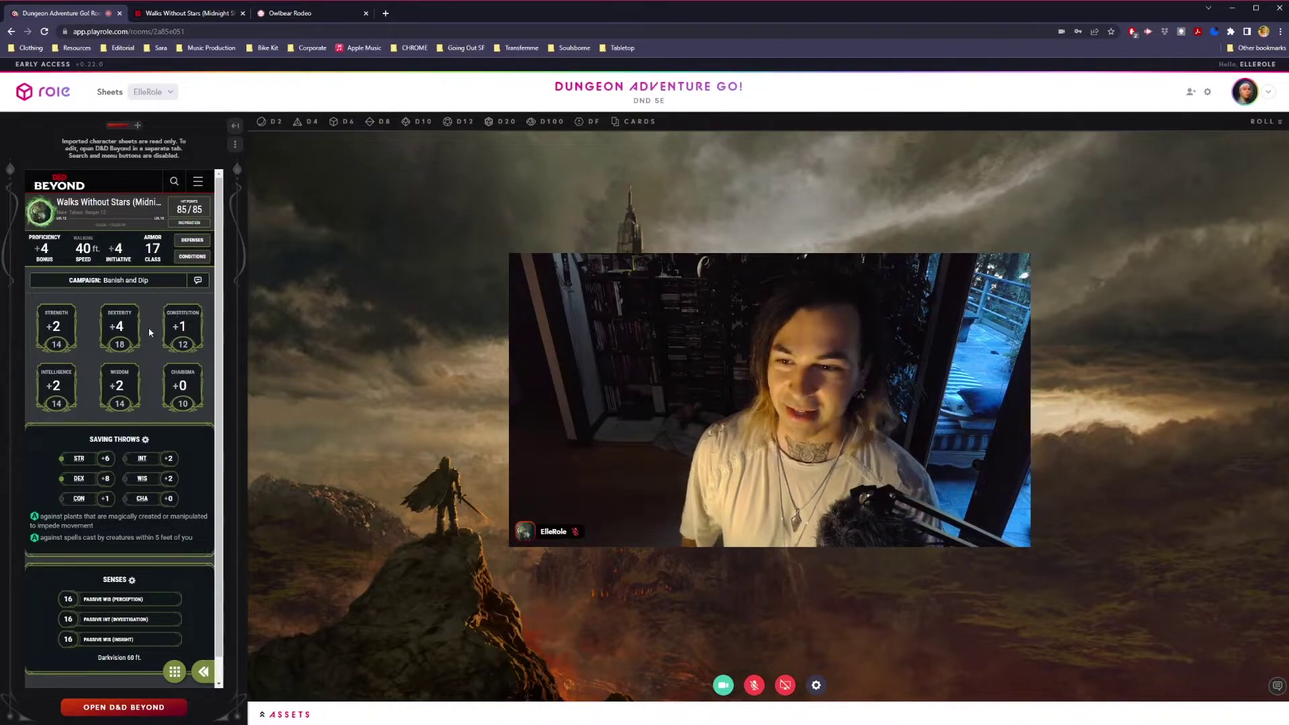
- Examine the imported character's abilities and saving throws, and display its Skills section
{"action": "scroll", "coordinate": [115, 410], "scroll_direction": "down", "scroll_amount": 1}
{"action": "scroll", "coordinate": [115, 410], "scroll_direction": "up", "scroll_amount": 1}
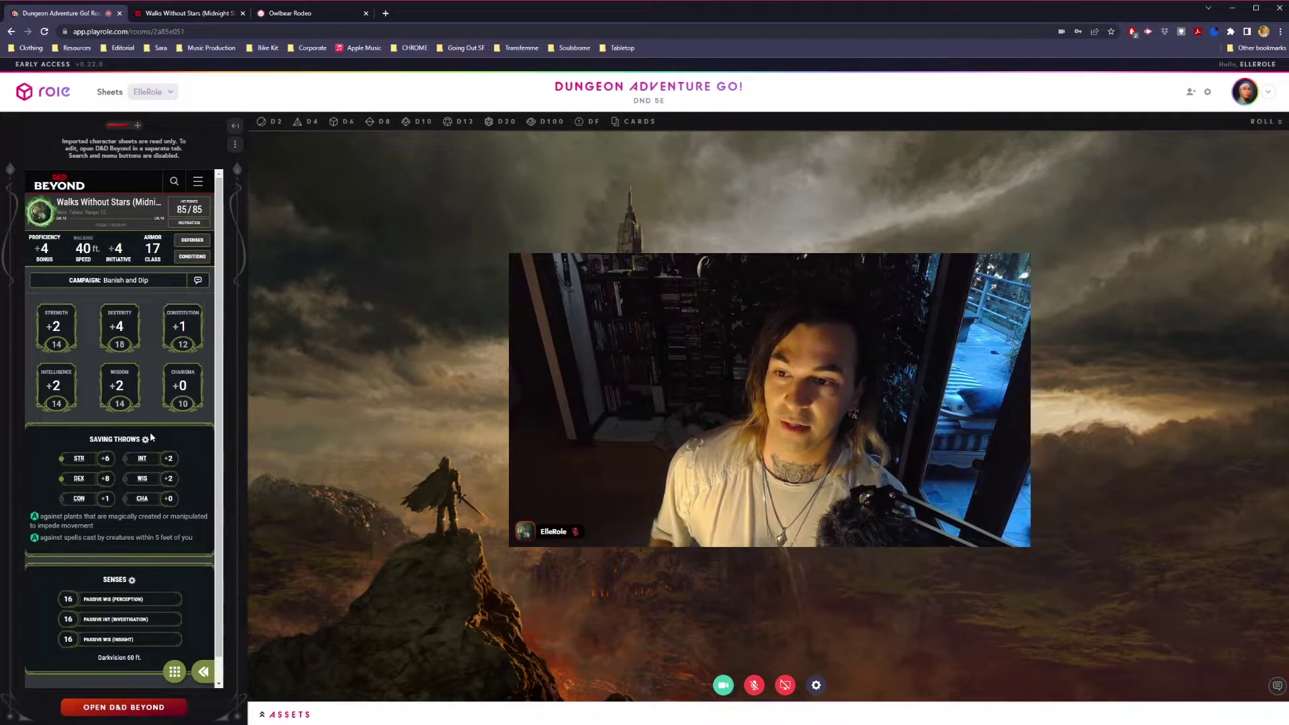
{"action": "left_click", "coordinate": [174, 672]}
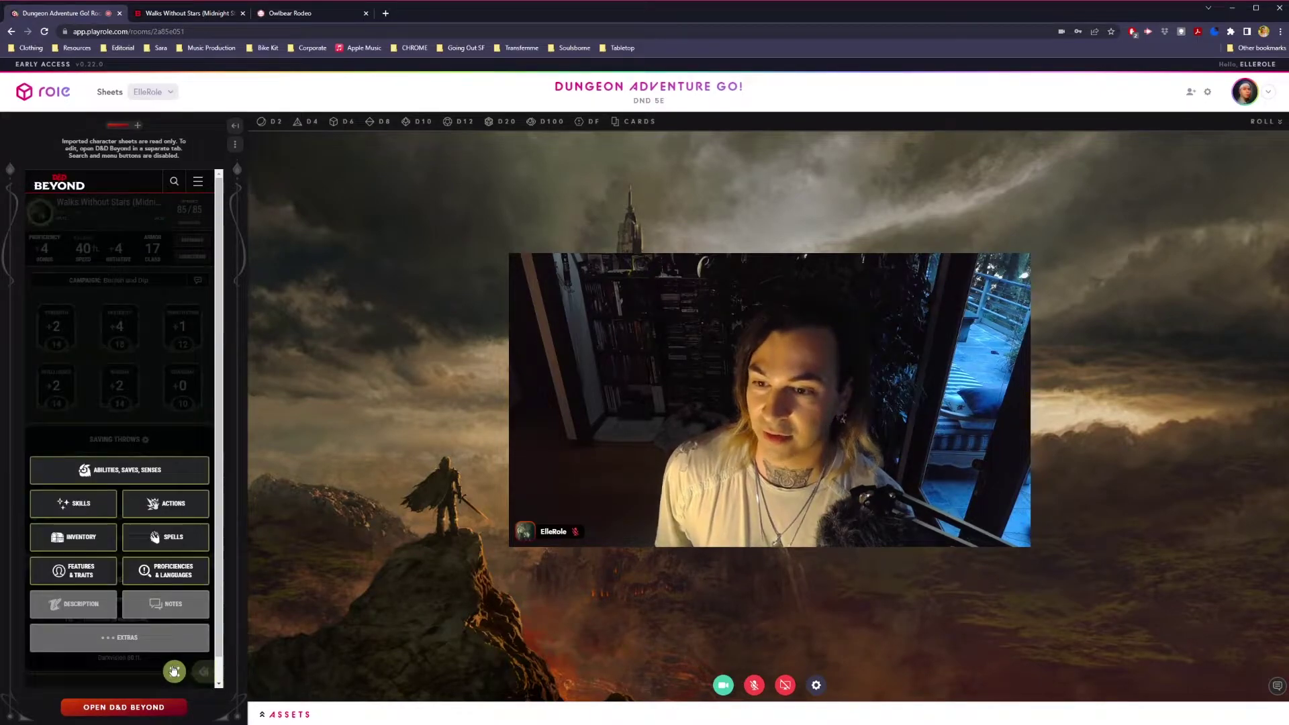
{"action": "left_click", "coordinate": [82, 509]}
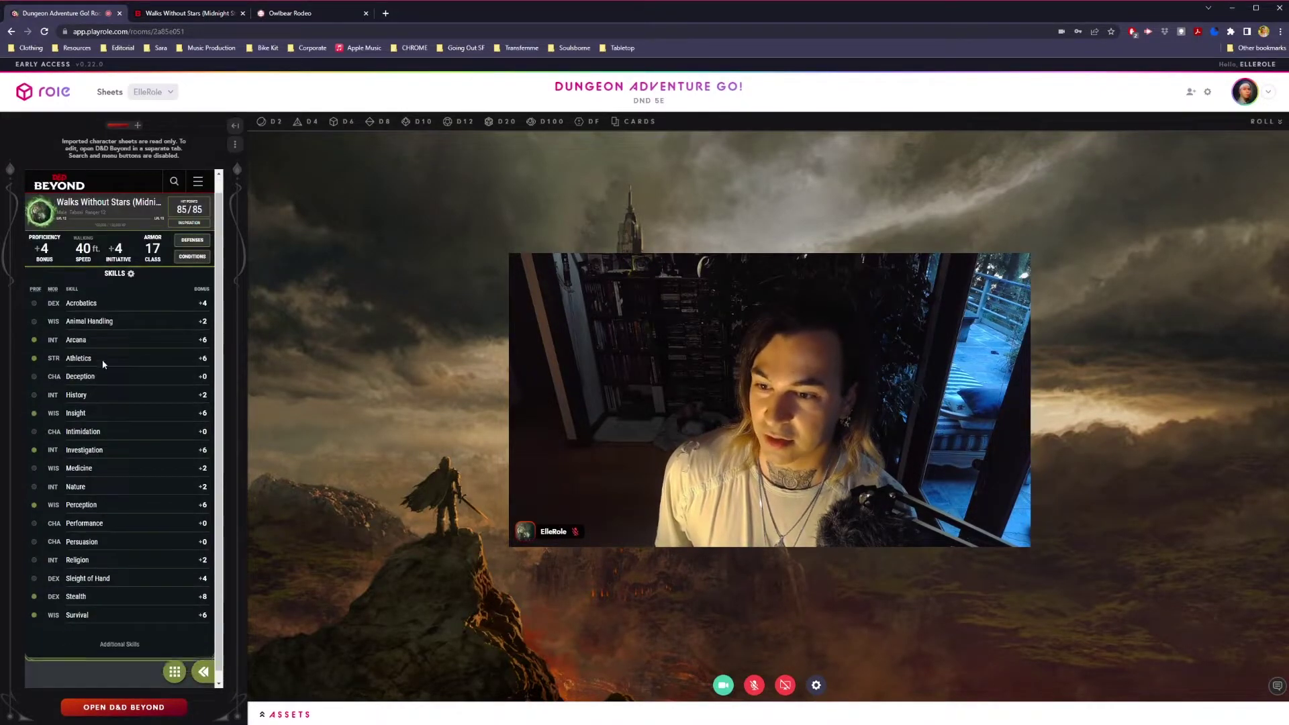
- Look through the imported character's Actions section and view the details of the weapon Requiem, the Edge of Faded Memory
{"action": "left_click", "coordinate": [175, 672]}
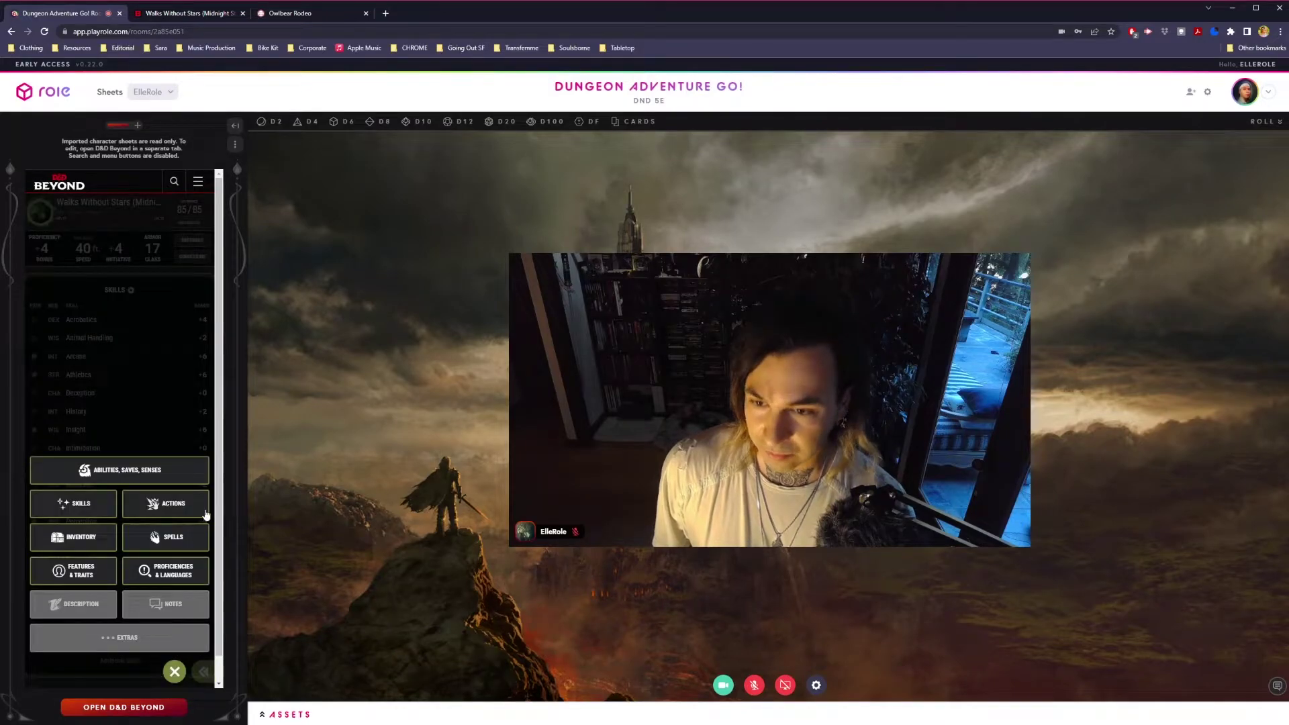
{"action": "left_click", "coordinate": [179, 511]}
{"action": "scroll", "coordinate": [142, 520], "scroll_direction": "down", "scroll_amount": 3}
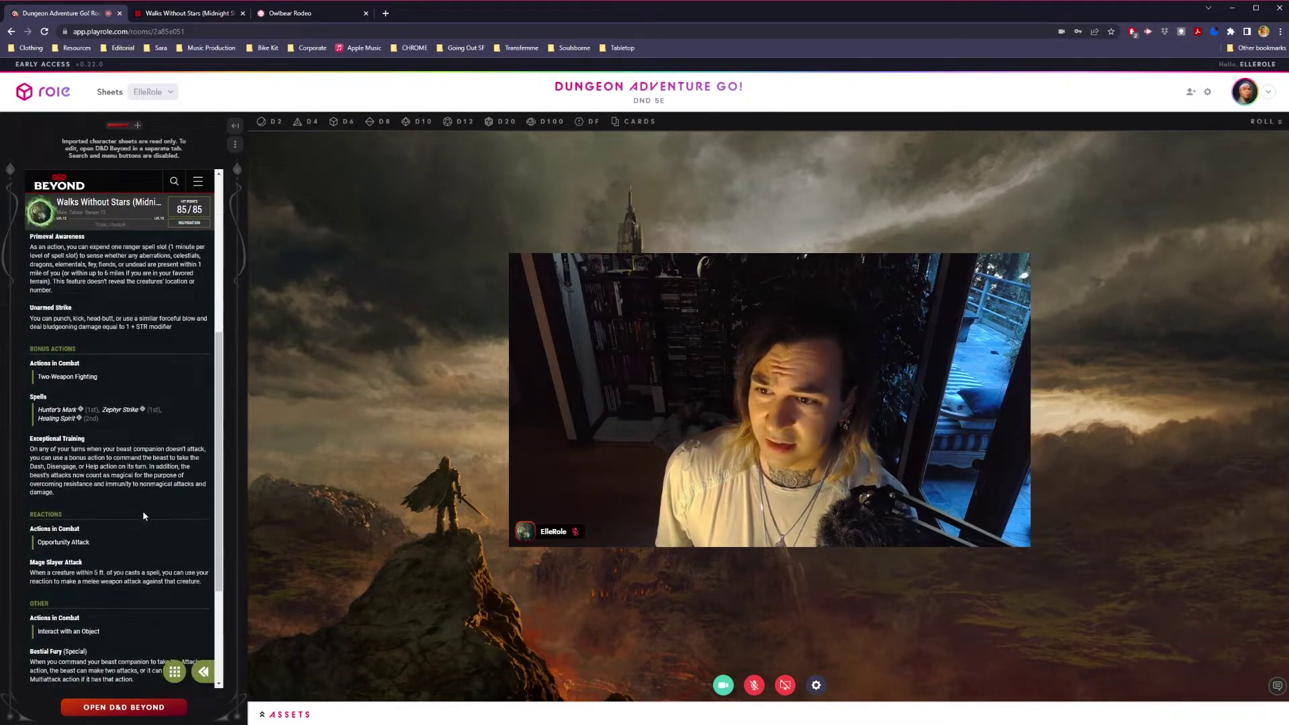
{"action": "left_click", "coordinate": [74, 300]}
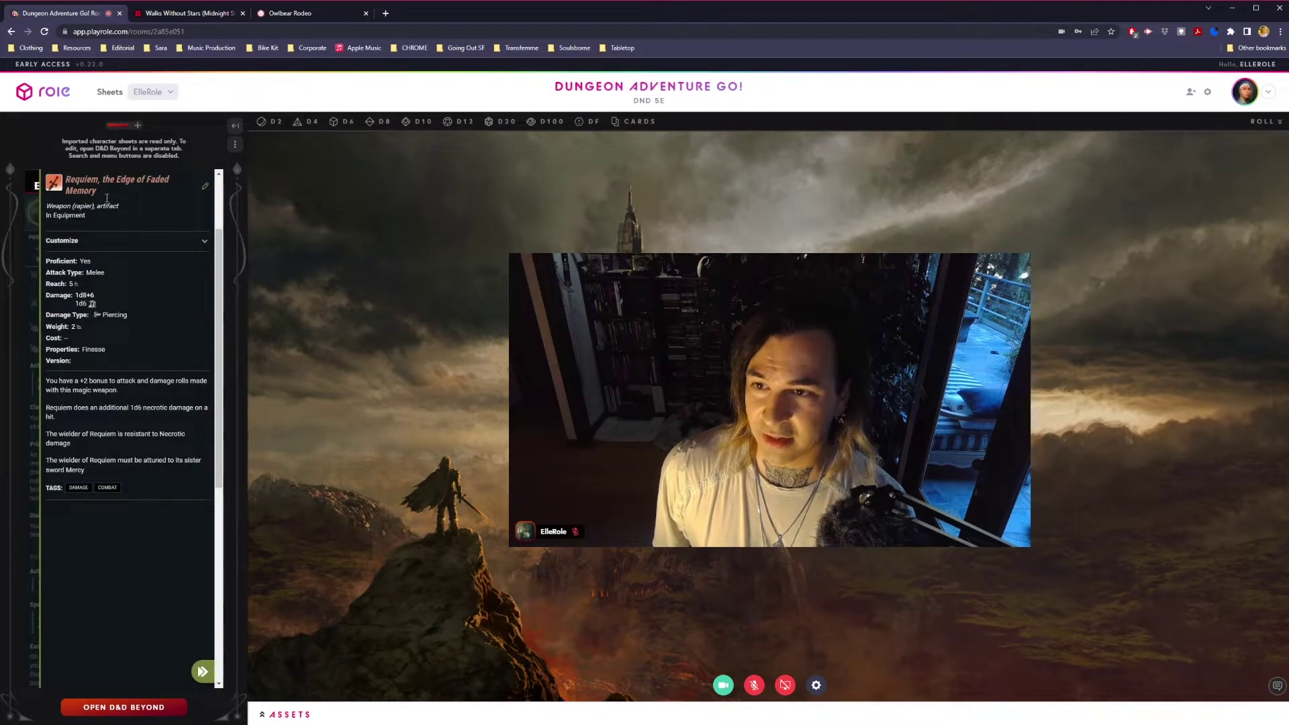
{"action": "left_click", "coordinate": [34, 520]}
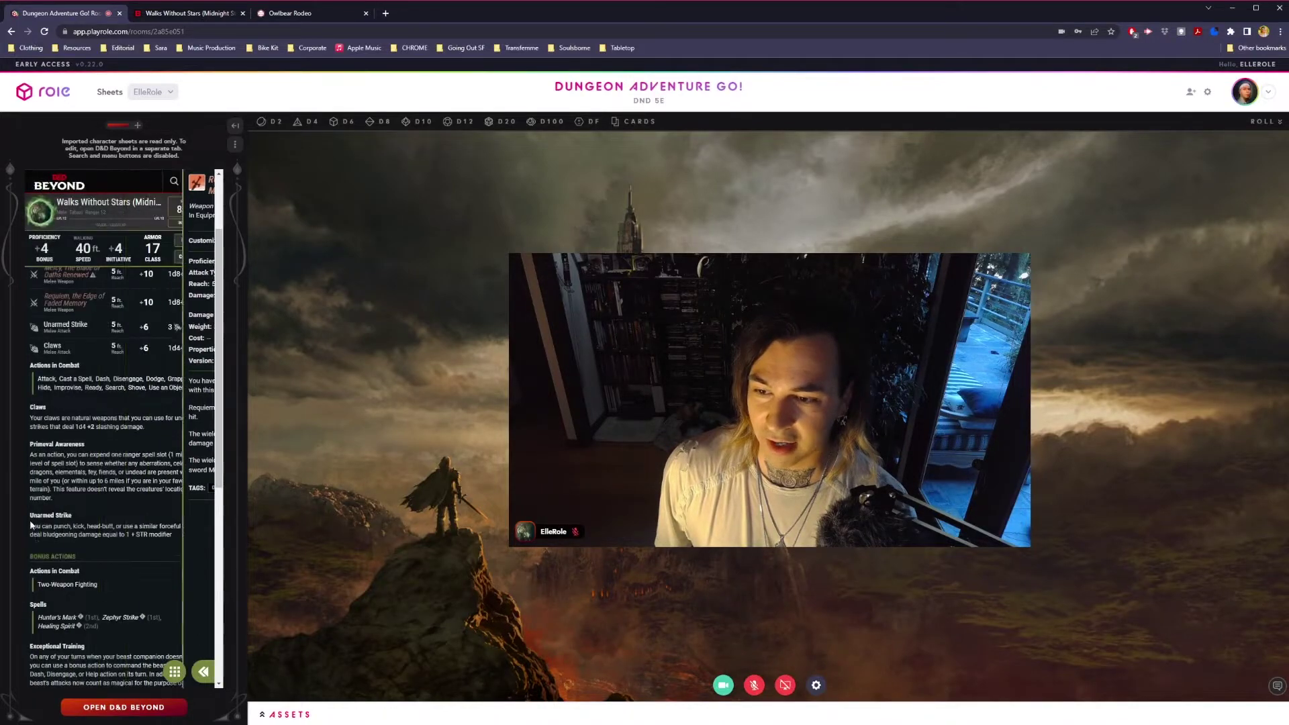
- Look through the imported character's Spells section and view the description of the 1st-level spell Hunter's Mark
{"action": "left_click", "coordinate": [177, 672]}
{"action": "left_click", "coordinate": [154, 539]}
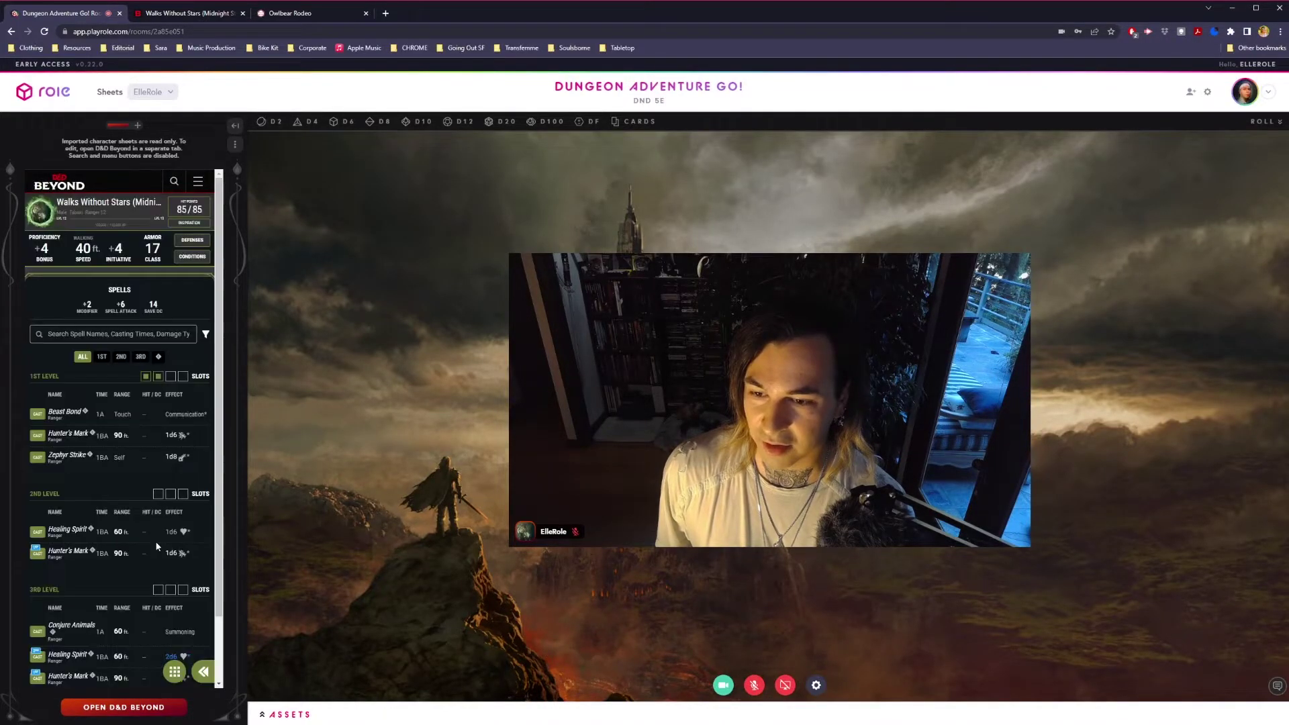
{"action": "left_click", "coordinate": [66, 436]}
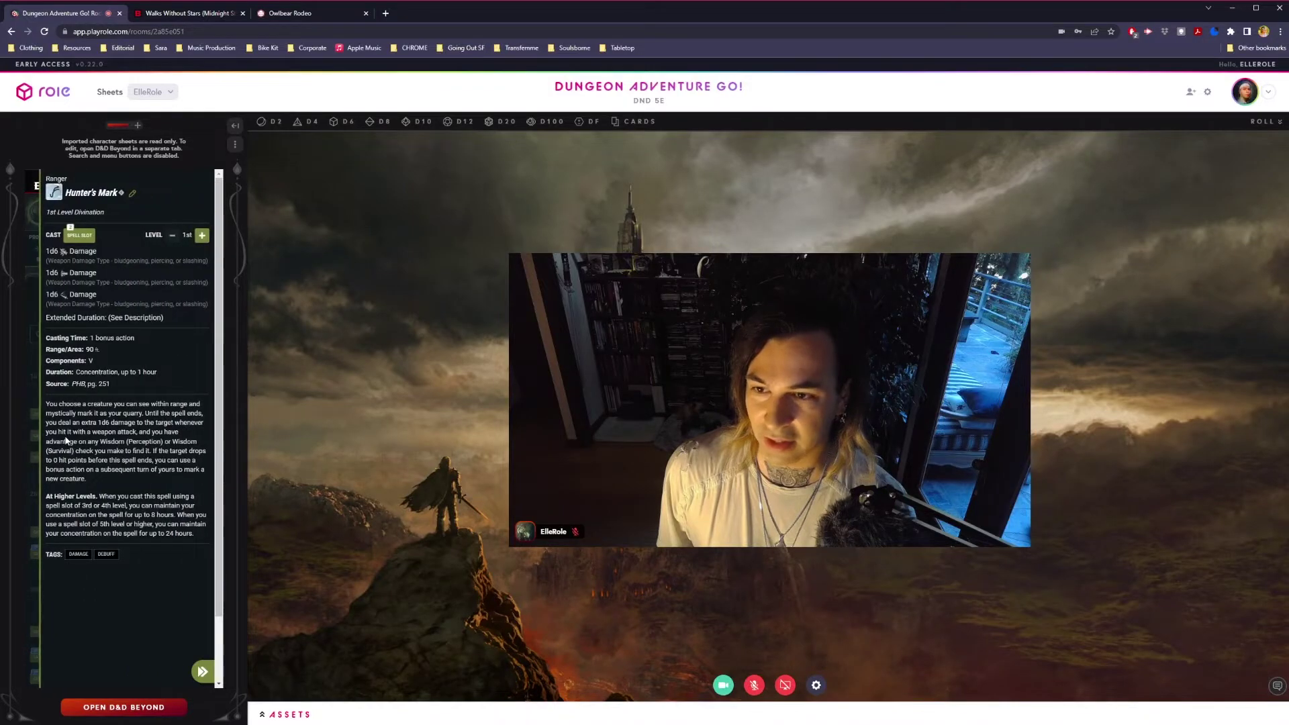
{"action": "left_click", "coordinate": [26, 324]}
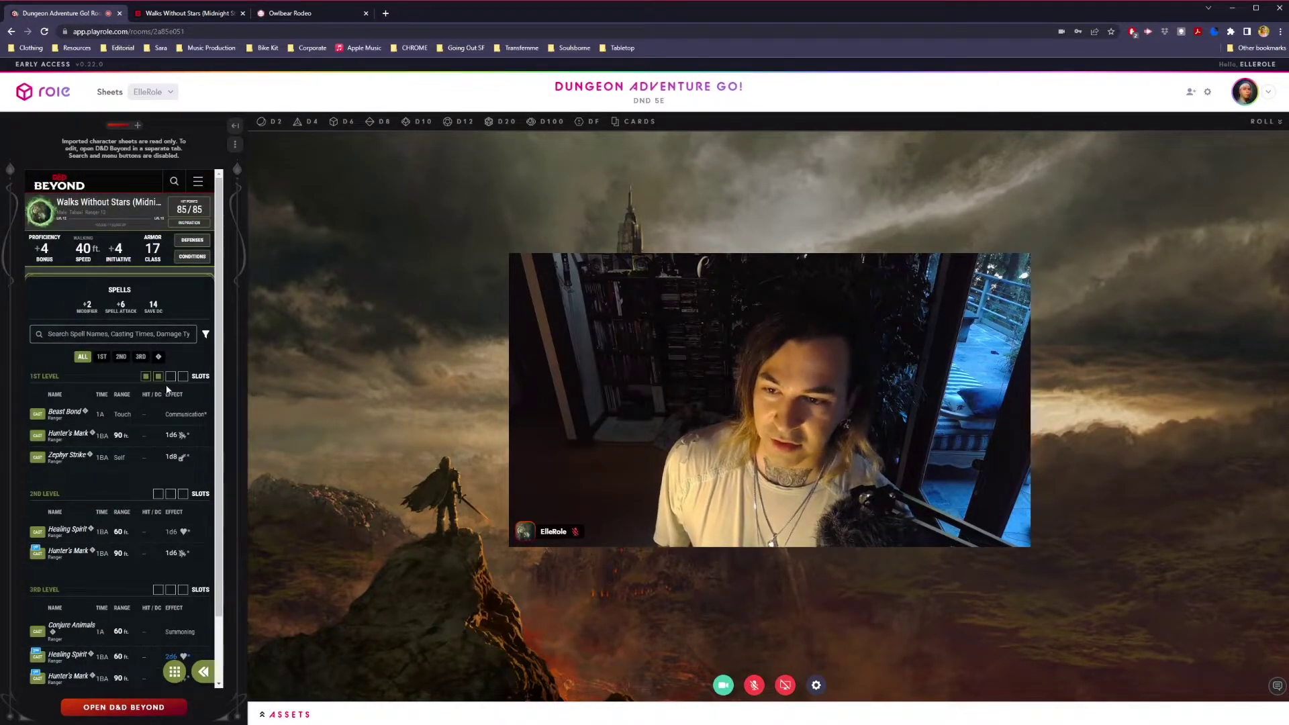
{"action": "scroll", "coordinate": [136, 389], "scroll_direction": "down", "scroll_amount": 1}
{"action": "scroll", "coordinate": [131, 394], "scroll_direction": "up", "scroll_amount": 1}
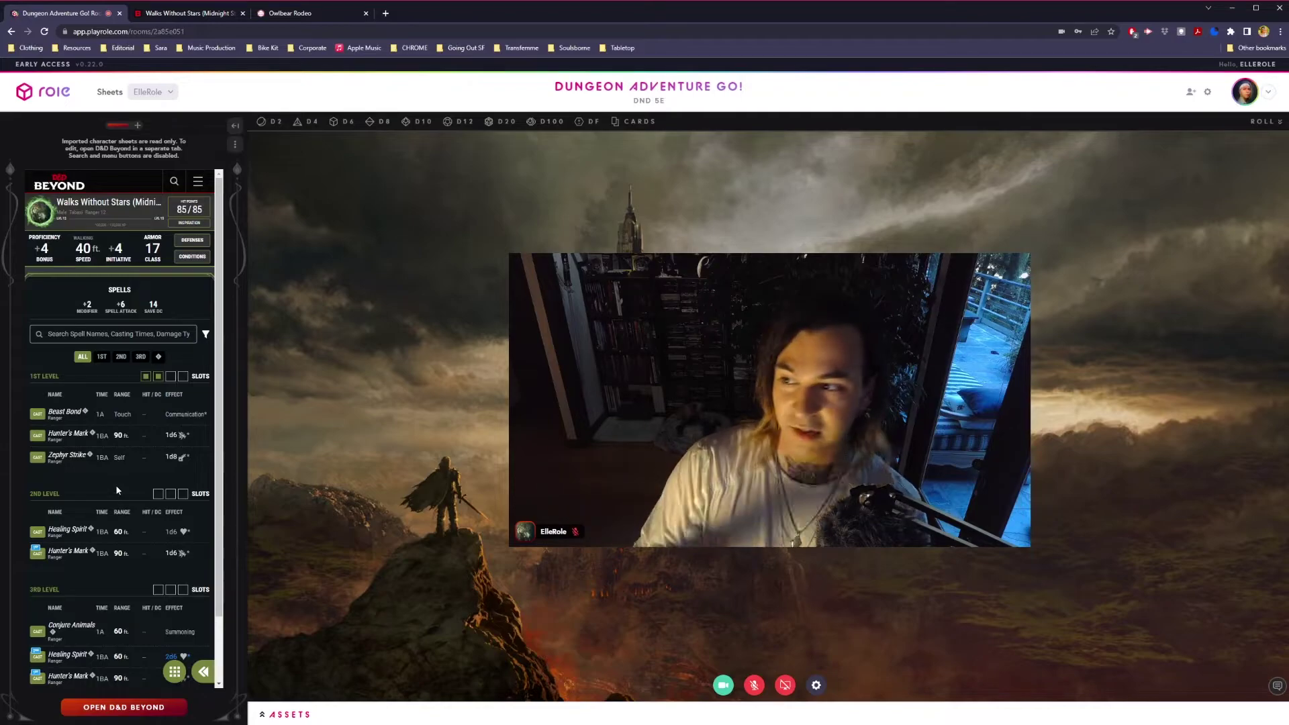
- Open the imported character's full sheet on D&D Beyond from the room, look it over, and return to the Role room
{"action": "left_click", "coordinate": [112, 710]}
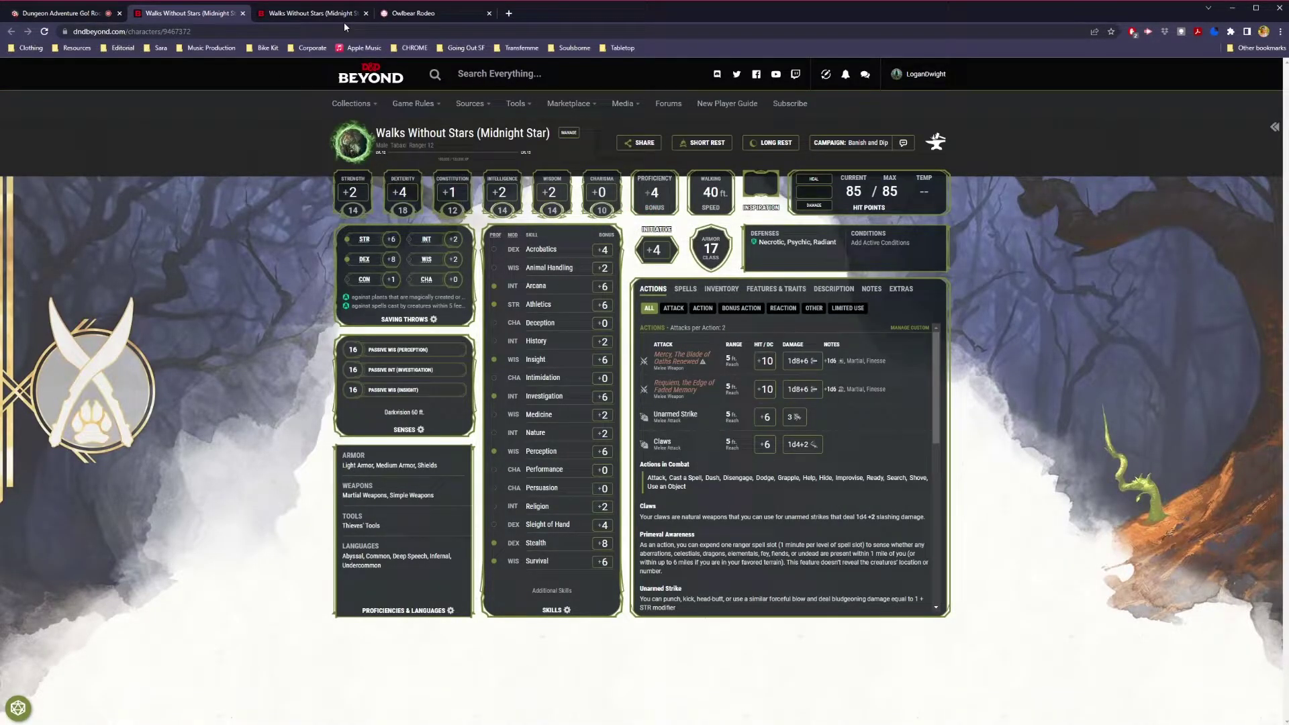
{"action": "left_click", "coordinate": [312, 16]}
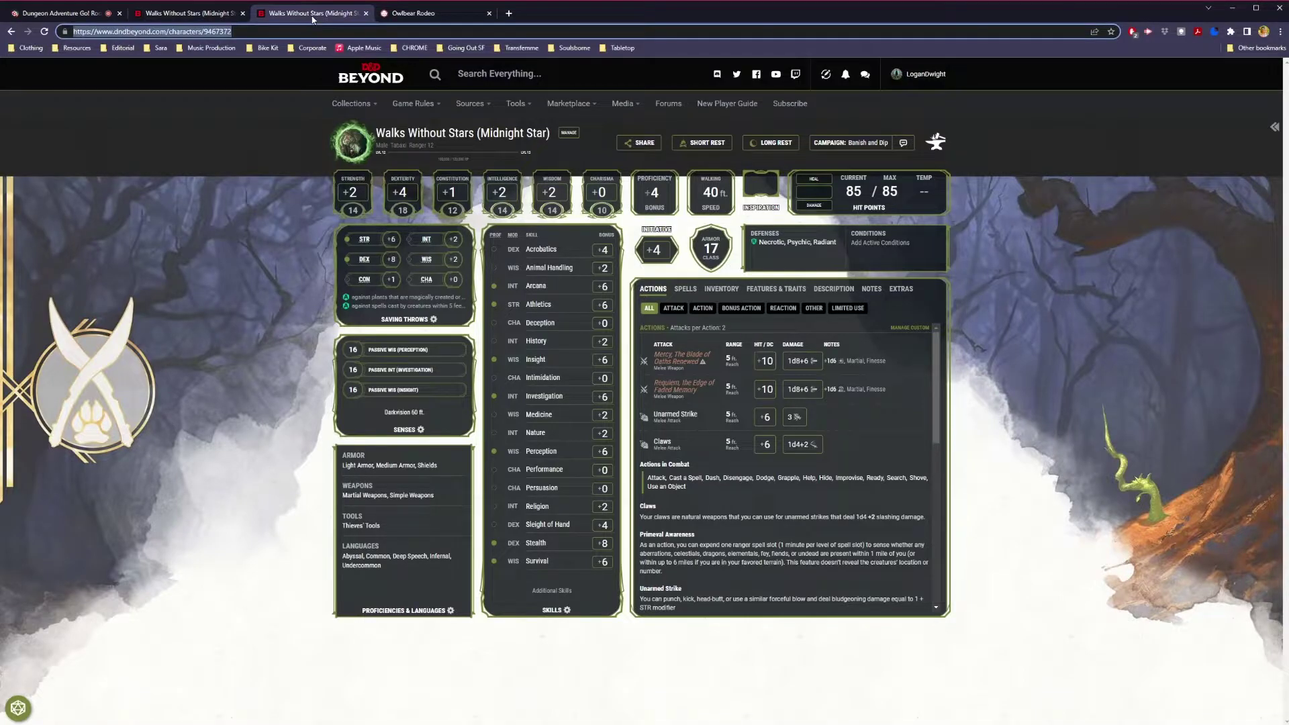
{"action": "left_click", "coordinate": [231, 15]}
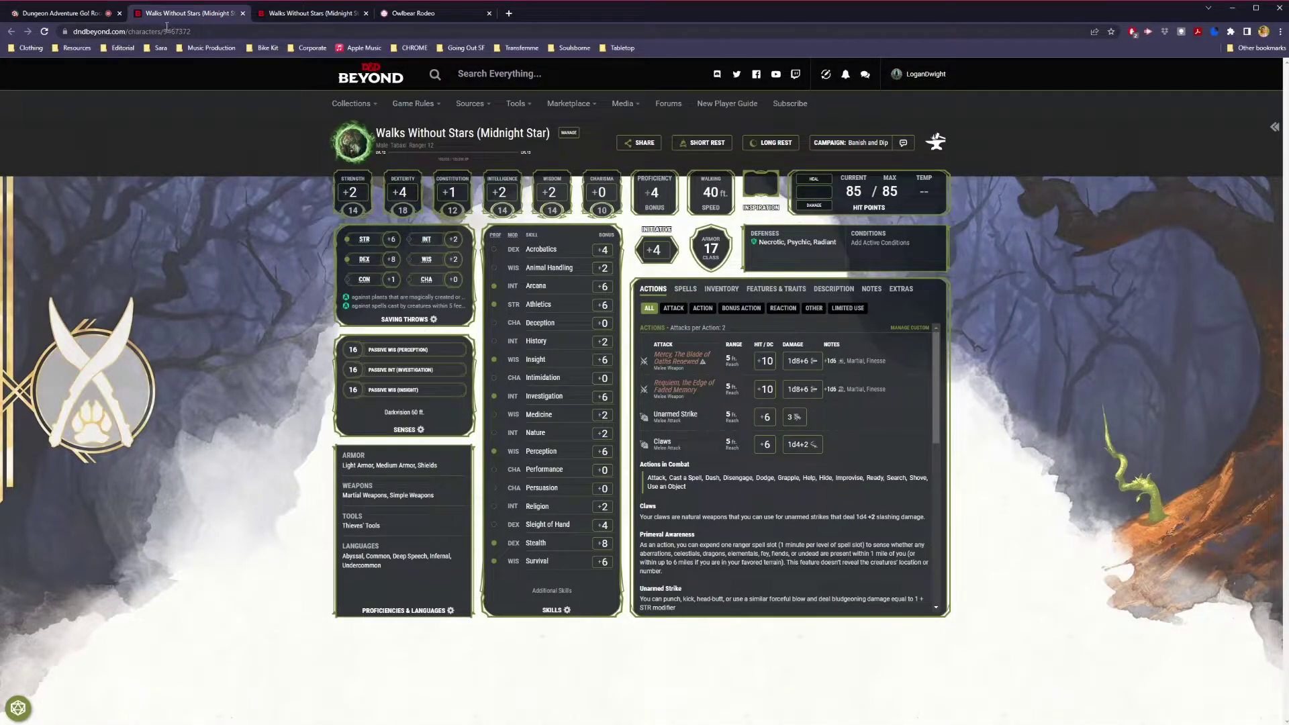
{"action": "left_click", "coordinate": [67, 15]}
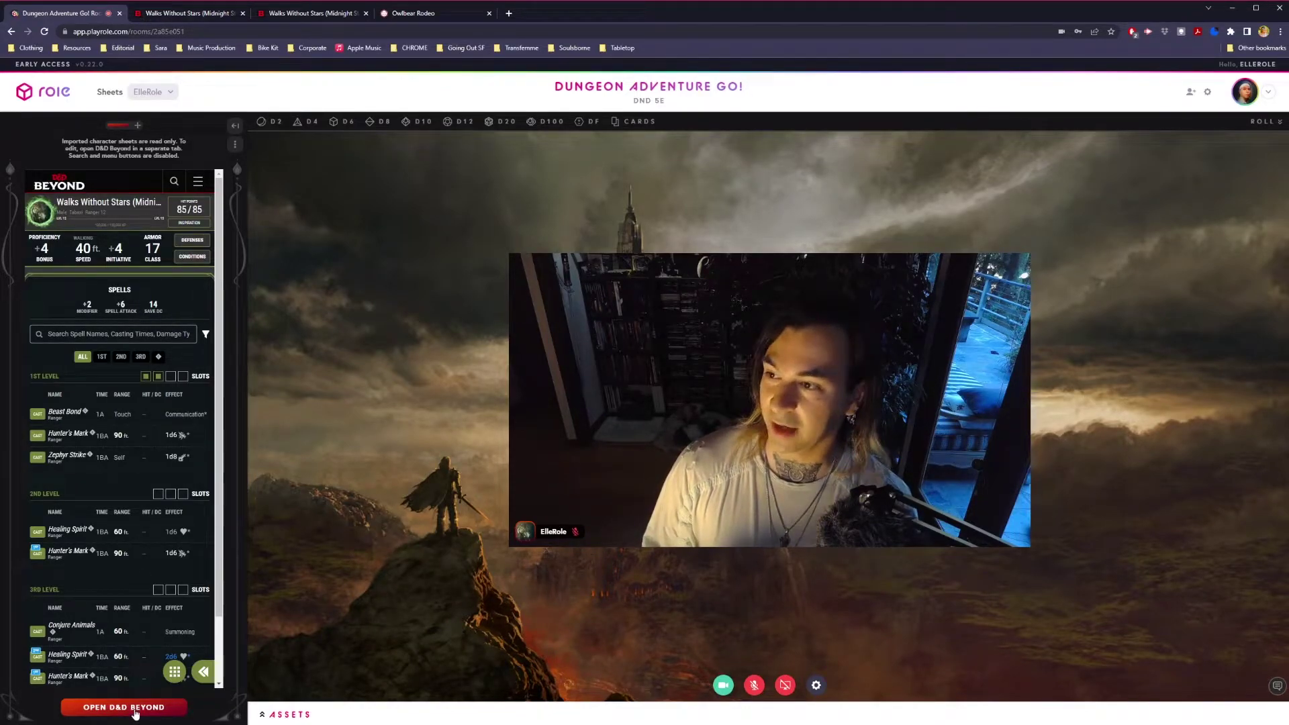
{"action": "left_click", "coordinate": [160, 18]}
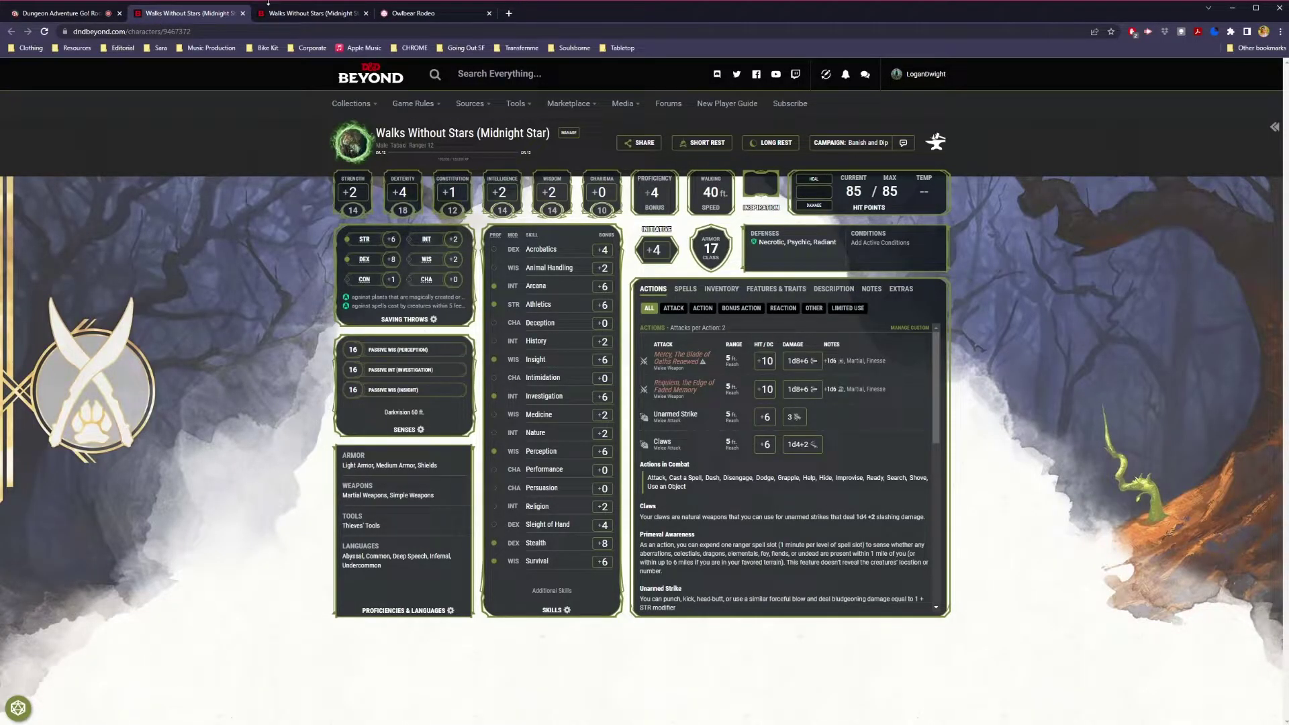
{"action": "left_click", "coordinate": [67, 14]}
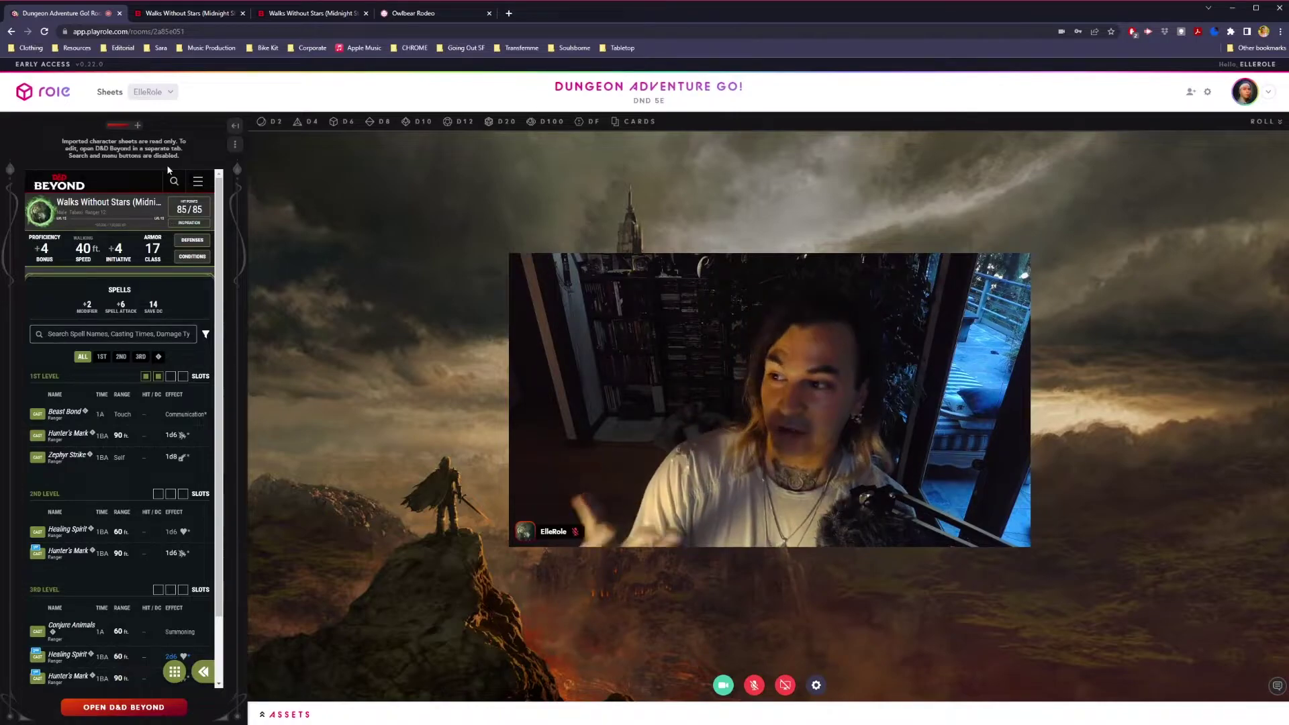
- Add a new custom Encounter Tracker sheet alongside the imported character sheet
{"action": "left_click", "coordinate": [137, 126]}
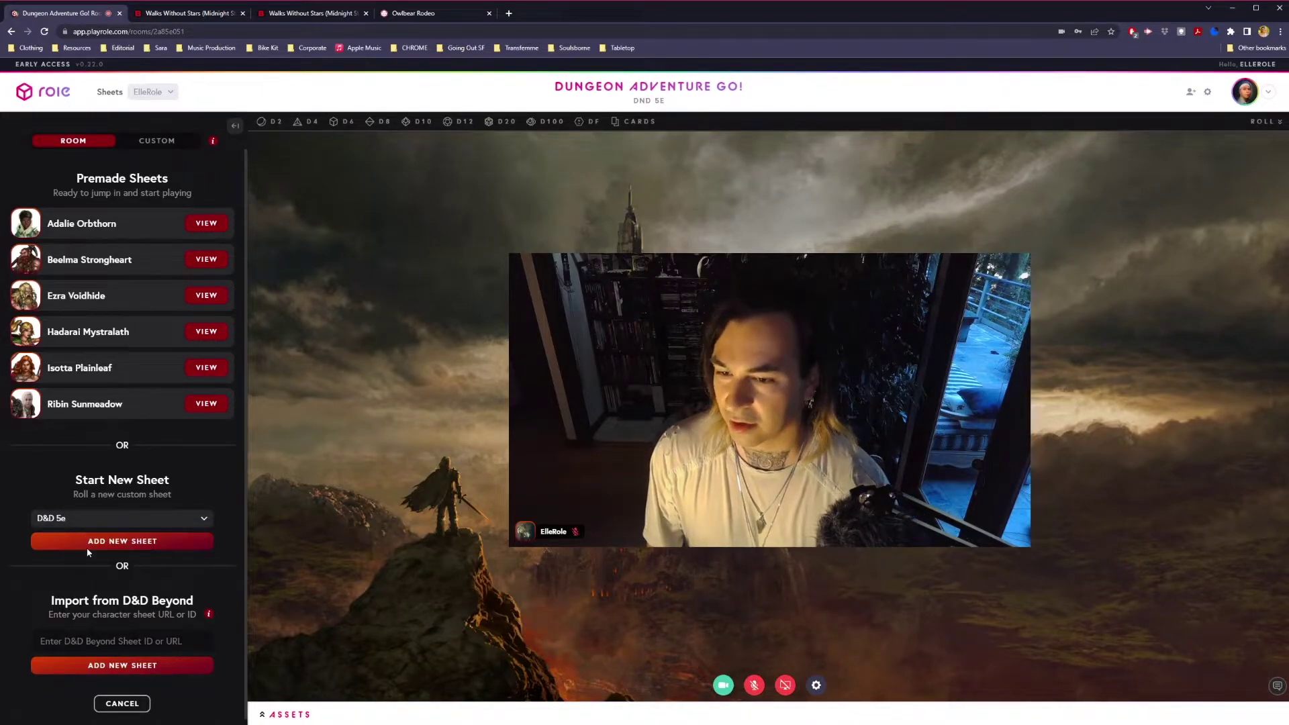
{"action": "left_click", "coordinate": [145, 139]}
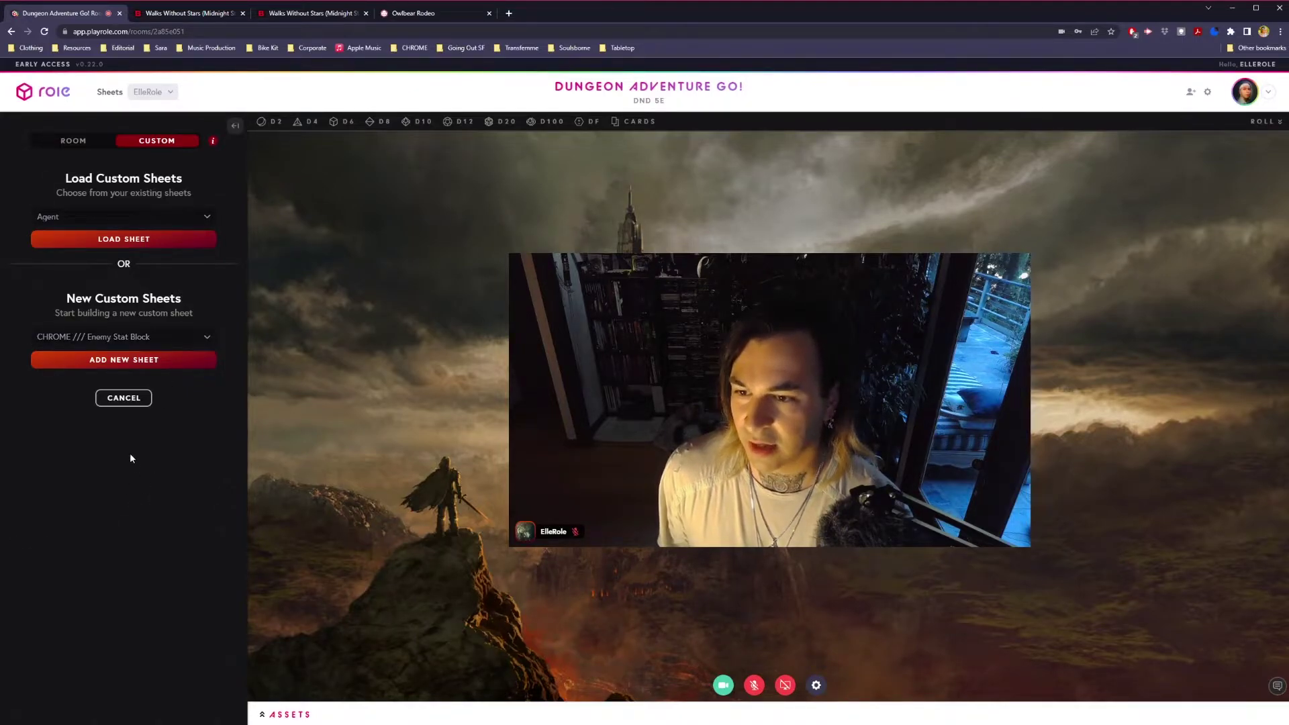
{"action": "left_click", "coordinate": [134, 361]}
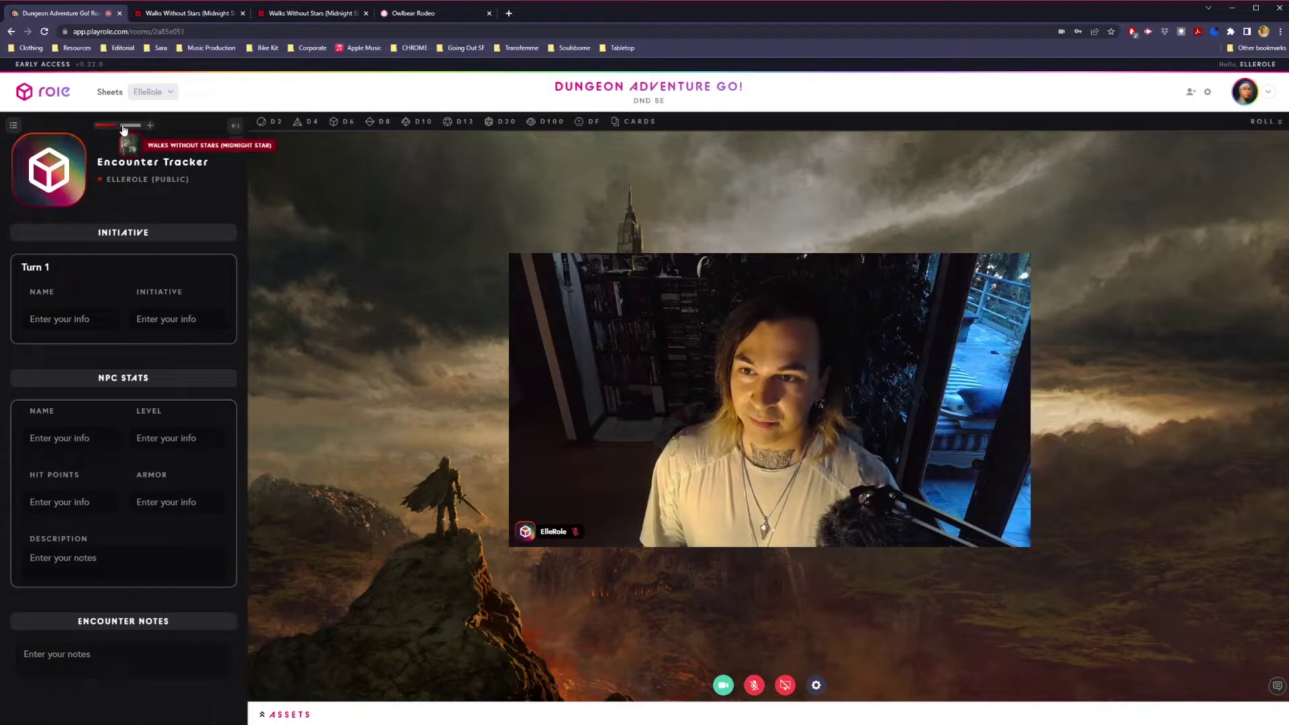
- Switch between the Encounter Tracker and the imported D&D Beyond character sheet, finishing on the character sheet
{"action": "left_click", "coordinate": [131, 125]}
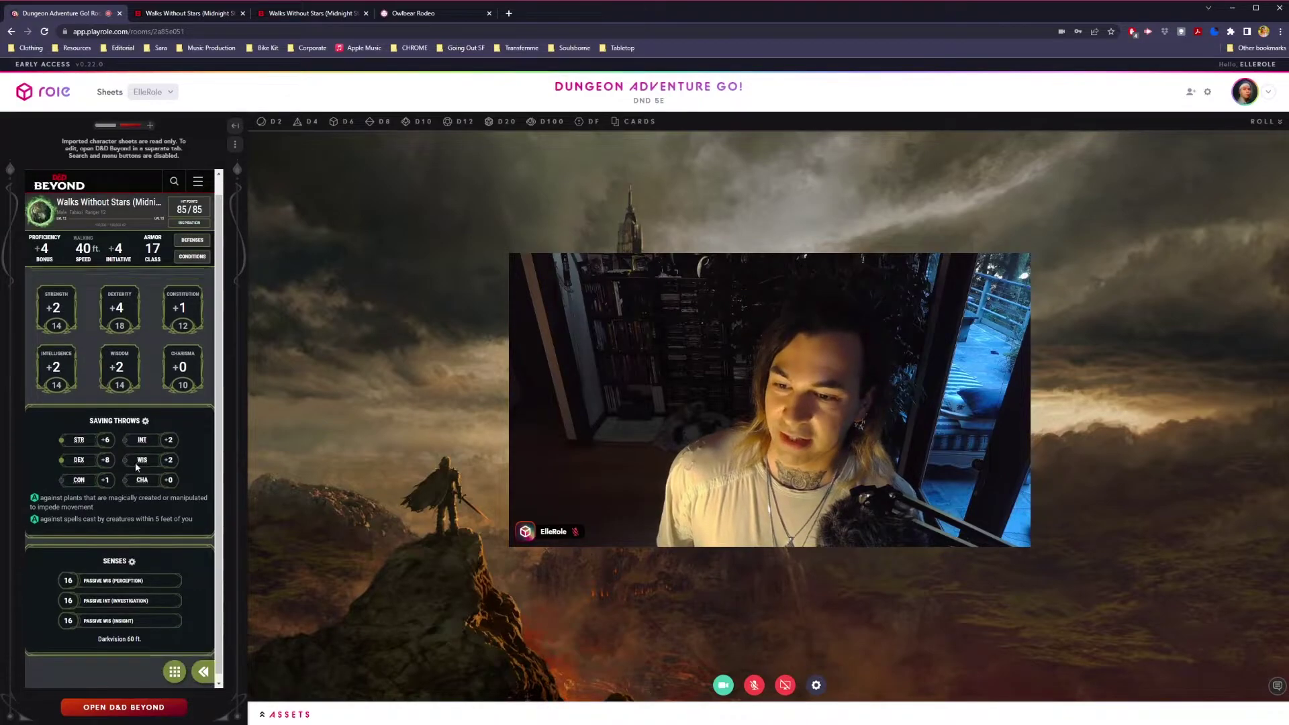
{"action": "left_click", "coordinate": [106, 125]}
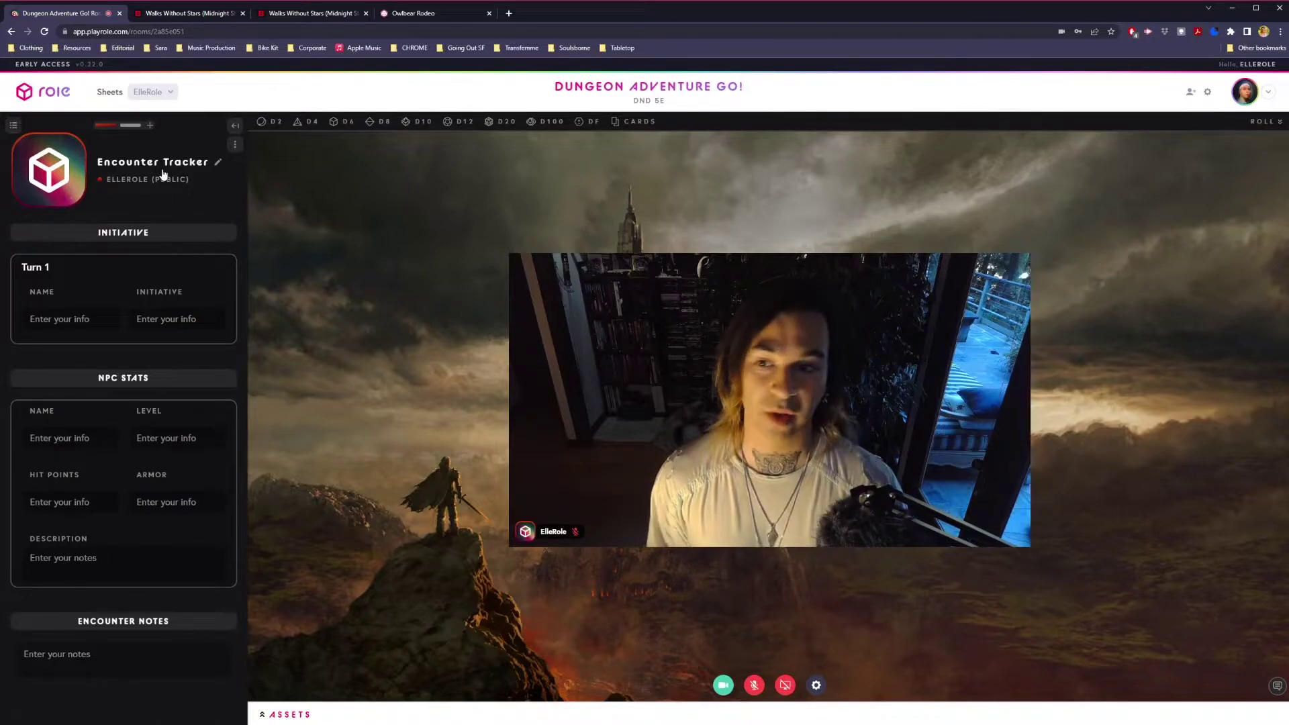
{"action": "left_click", "coordinate": [129, 125]}
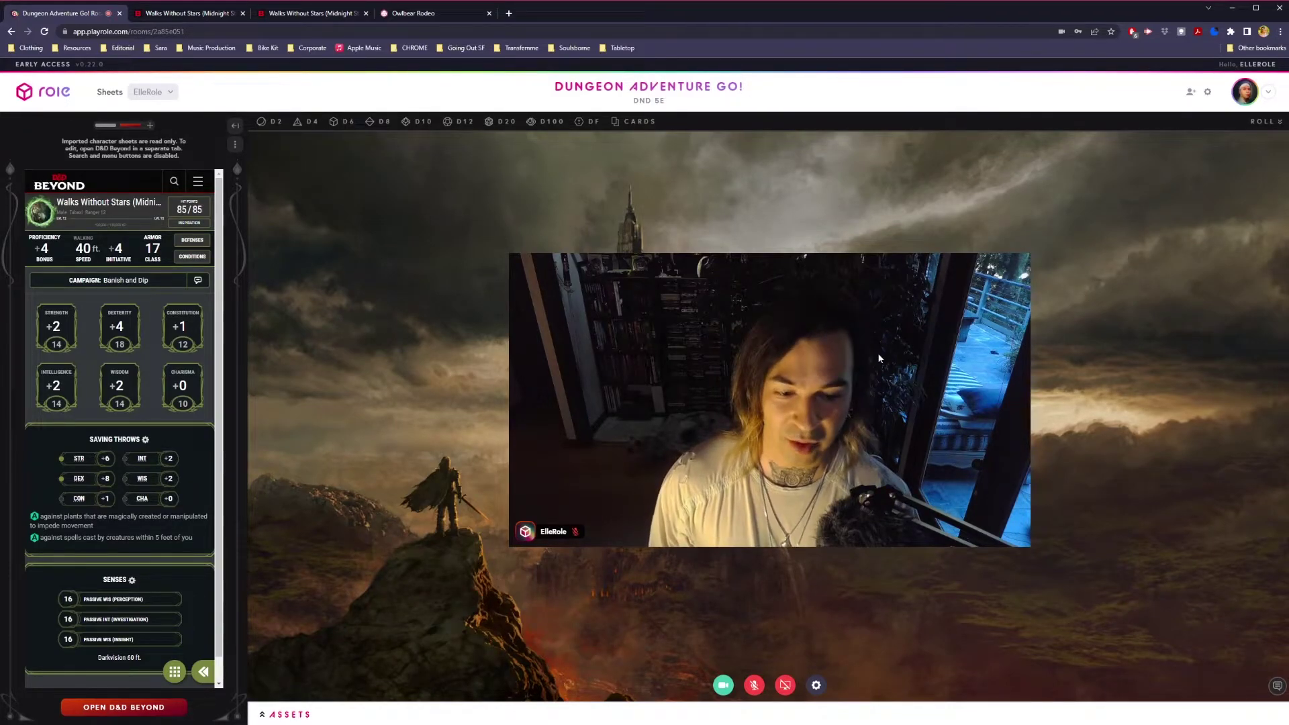
- Share the Owlbear Rodeo browser tab in the Dungeon Adventure Go! room and return to the room to view the shared map
{"action": "left_click", "coordinate": [785, 687]}
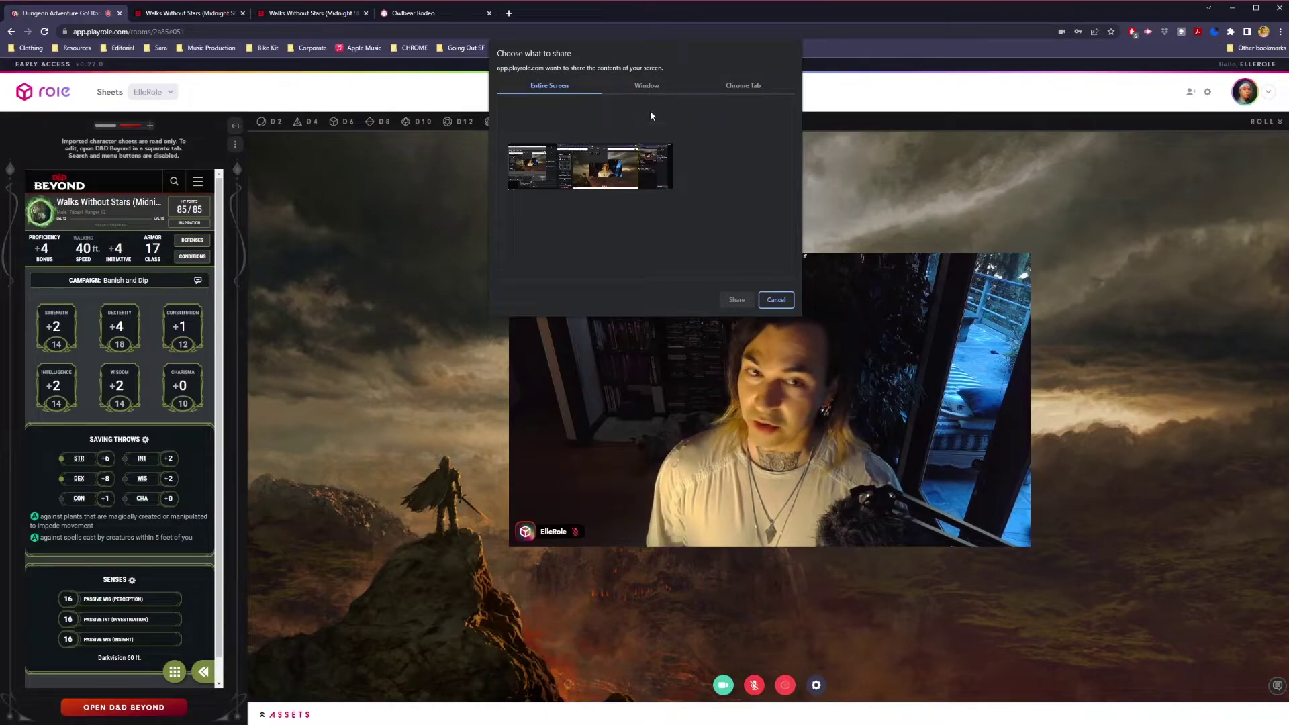
{"action": "left_click", "coordinate": [638, 87]}
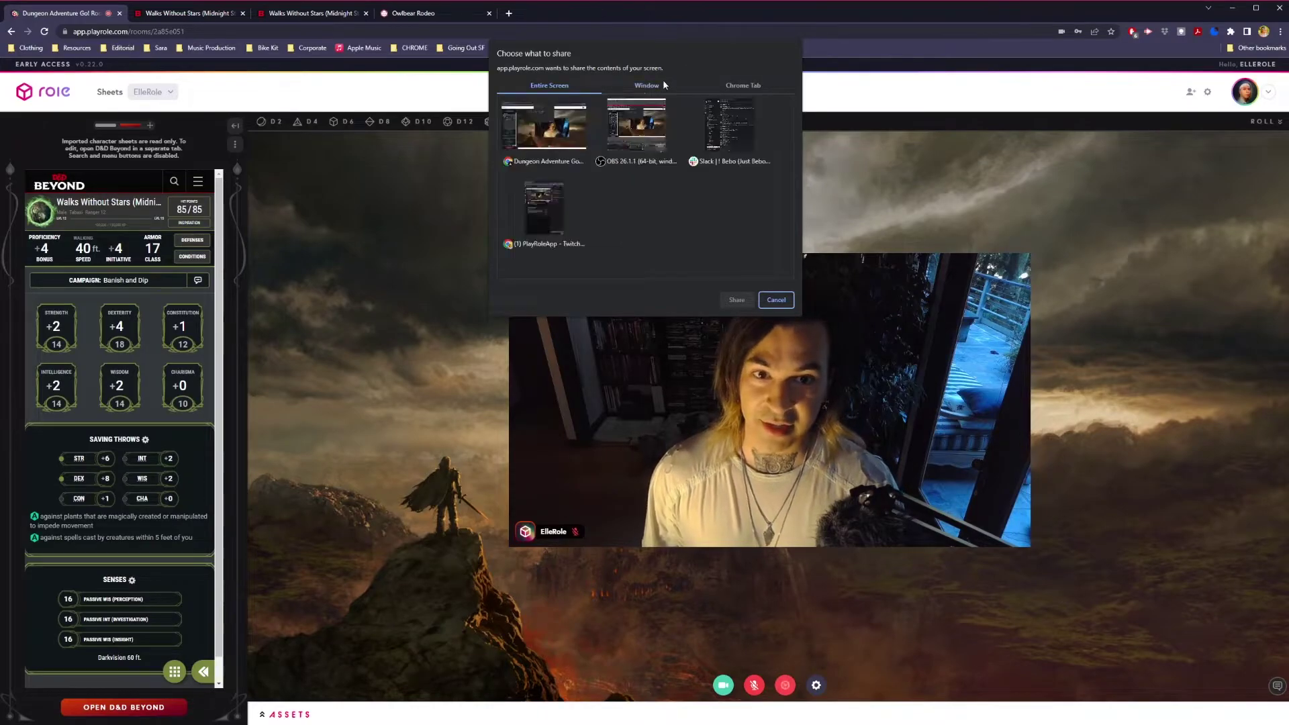
{"action": "left_click", "coordinate": [736, 85]}
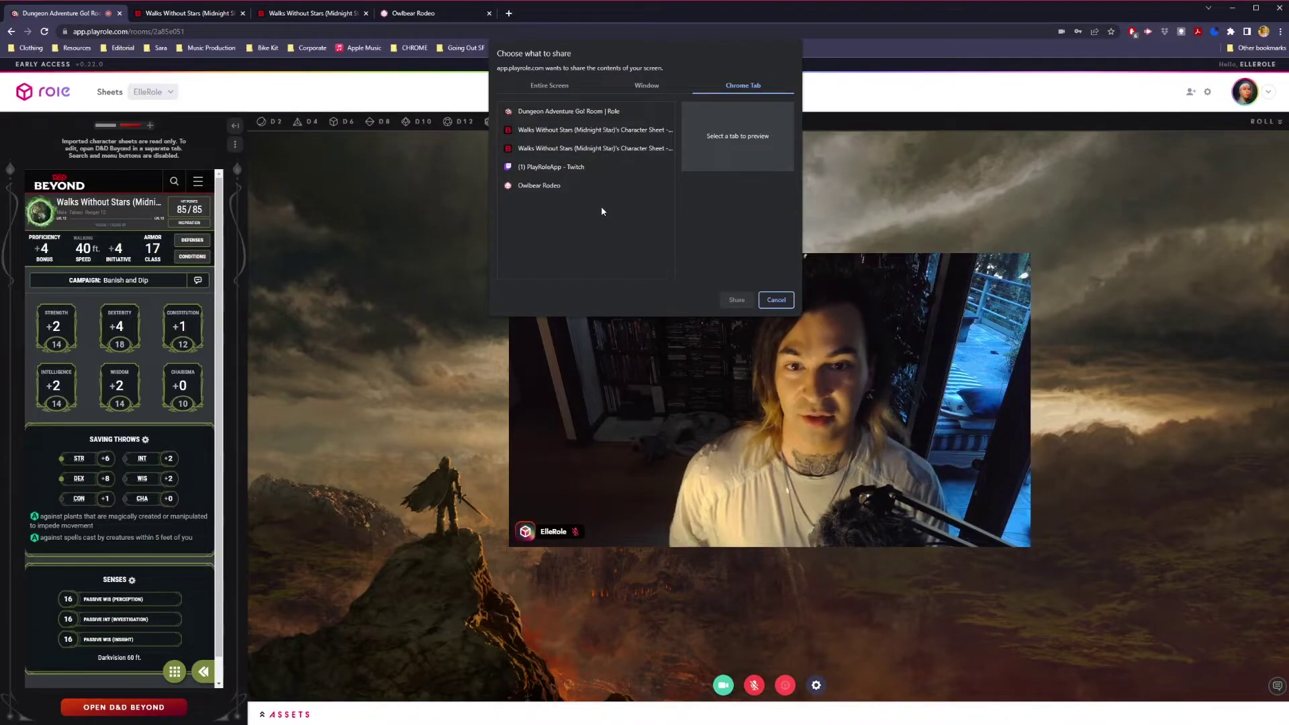
{"action": "left_click", "coordinate": [540, 185]}
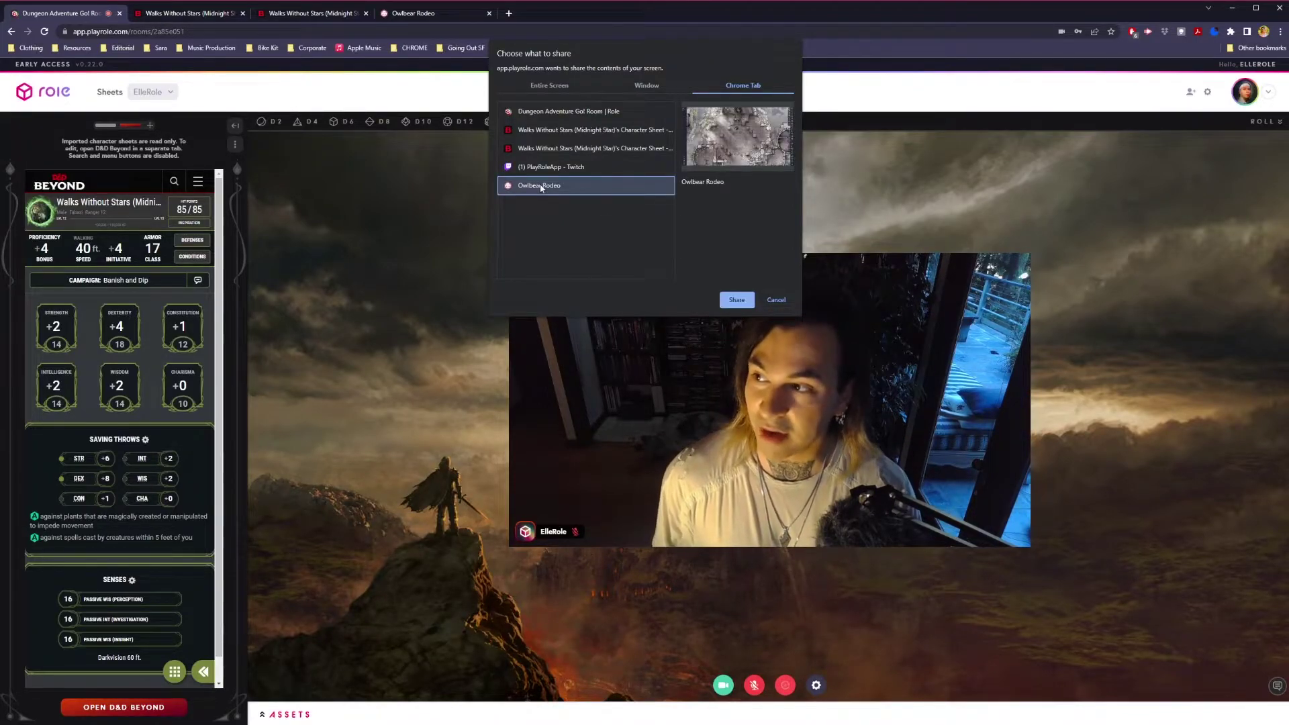
{"action": "left_click", "coordinate": [738, 299]}
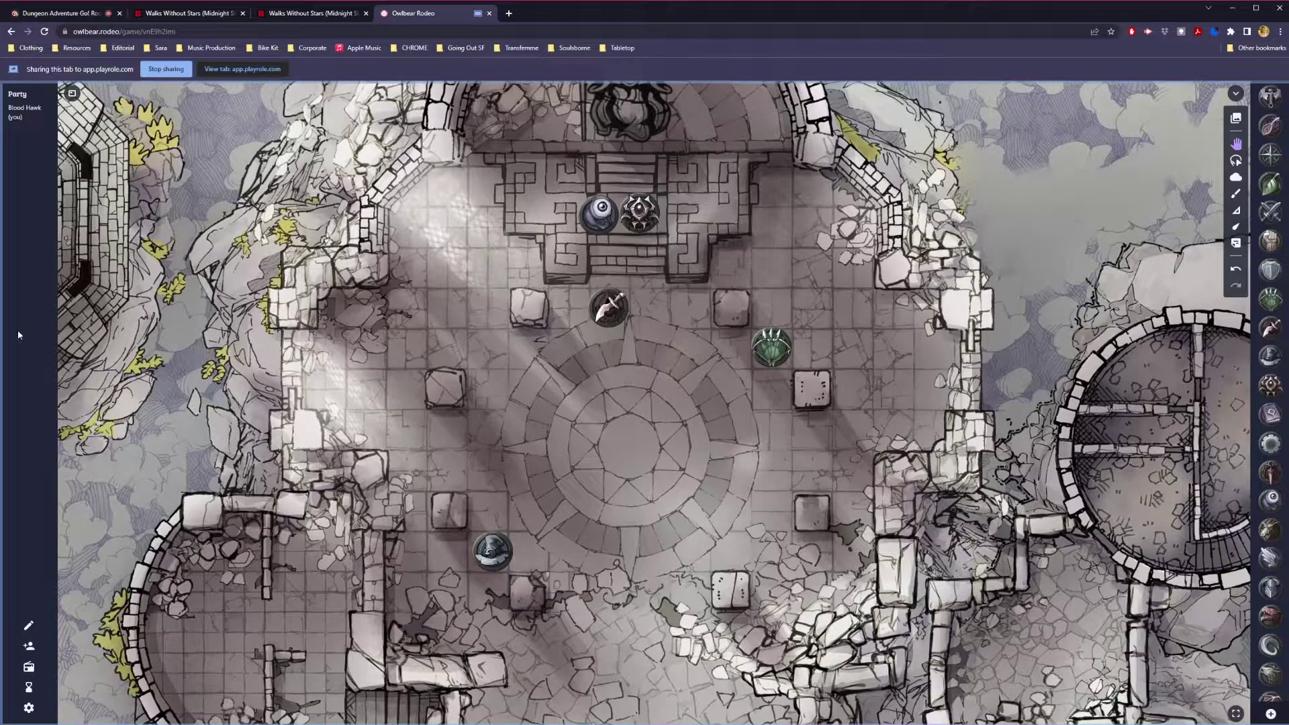
{"action": "left_click", "coordinate": [65, 15]}
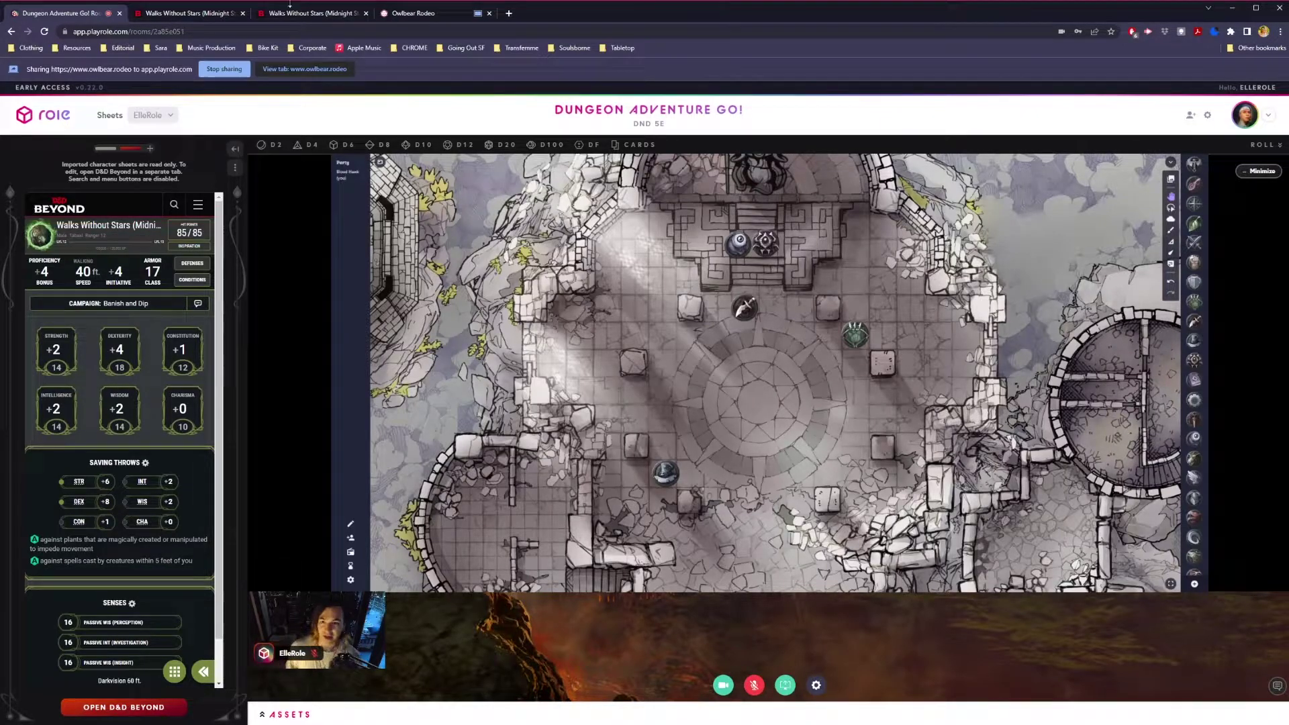
- Move the green claw token up one square on the Owlbear Rodeo map, and return to the Role room
{"action": "left_click", "coordinate": [437, 13]}
{"action": "left_click_drag", "start_coordinate": [765, 340], "coordinate": [765, 301]}
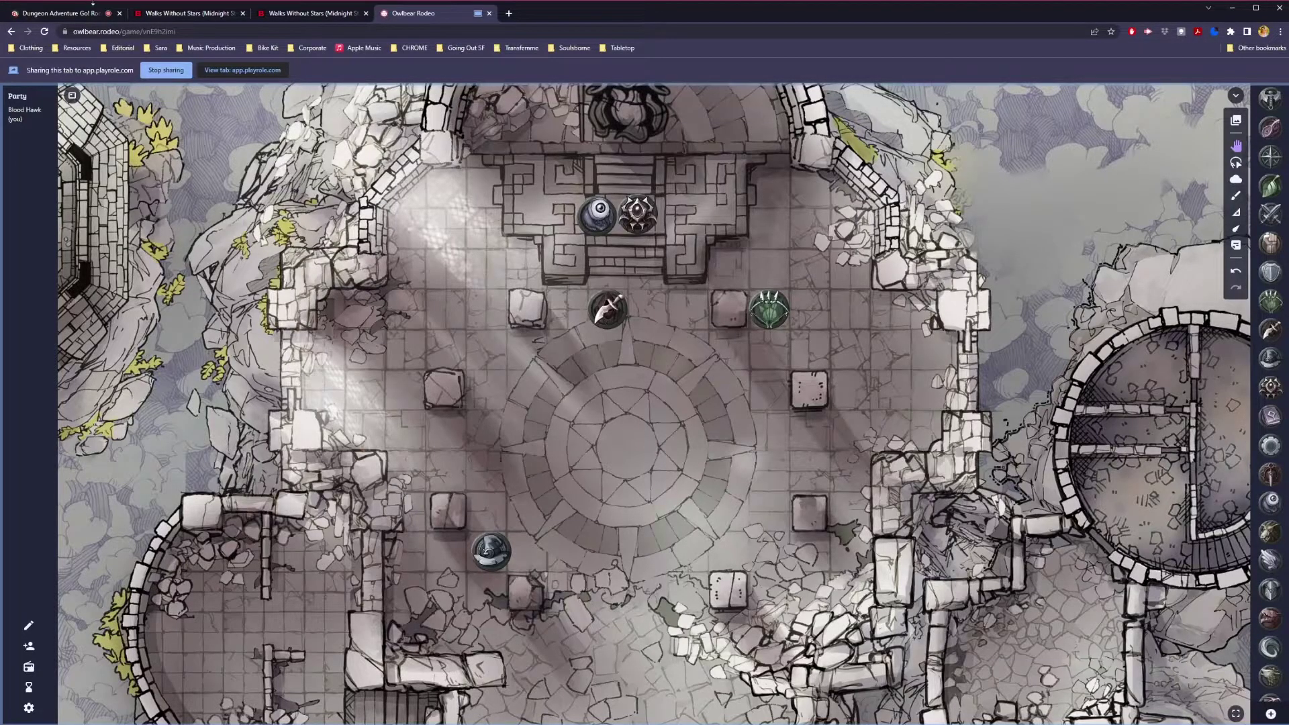
{"action": "left_click", "coordinate": [76, 15]}
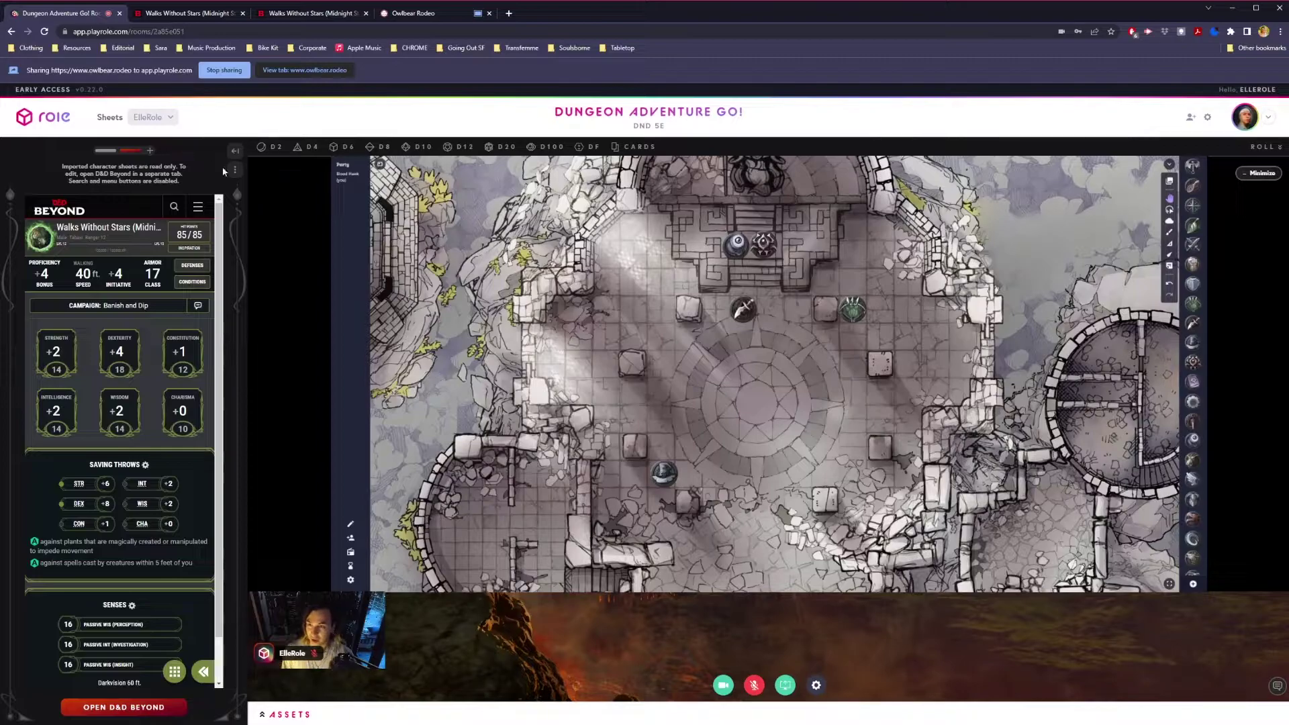
- Create a new room named "My First D&D Game!" from the Cabin in the Glade featured game and dismiss its welcome message
{"action": "left_click", "coordinate": [44, 122]}
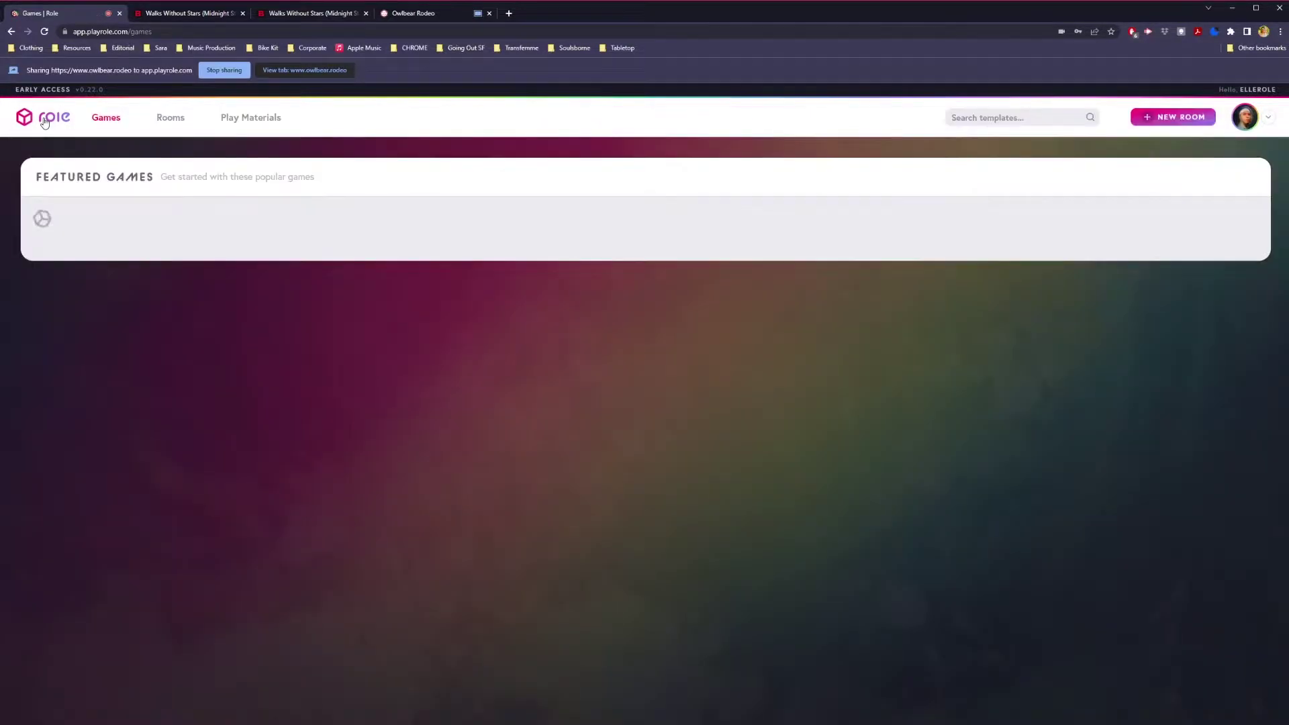
{"action": "mouse_move", "coordinate": [268, 250]}
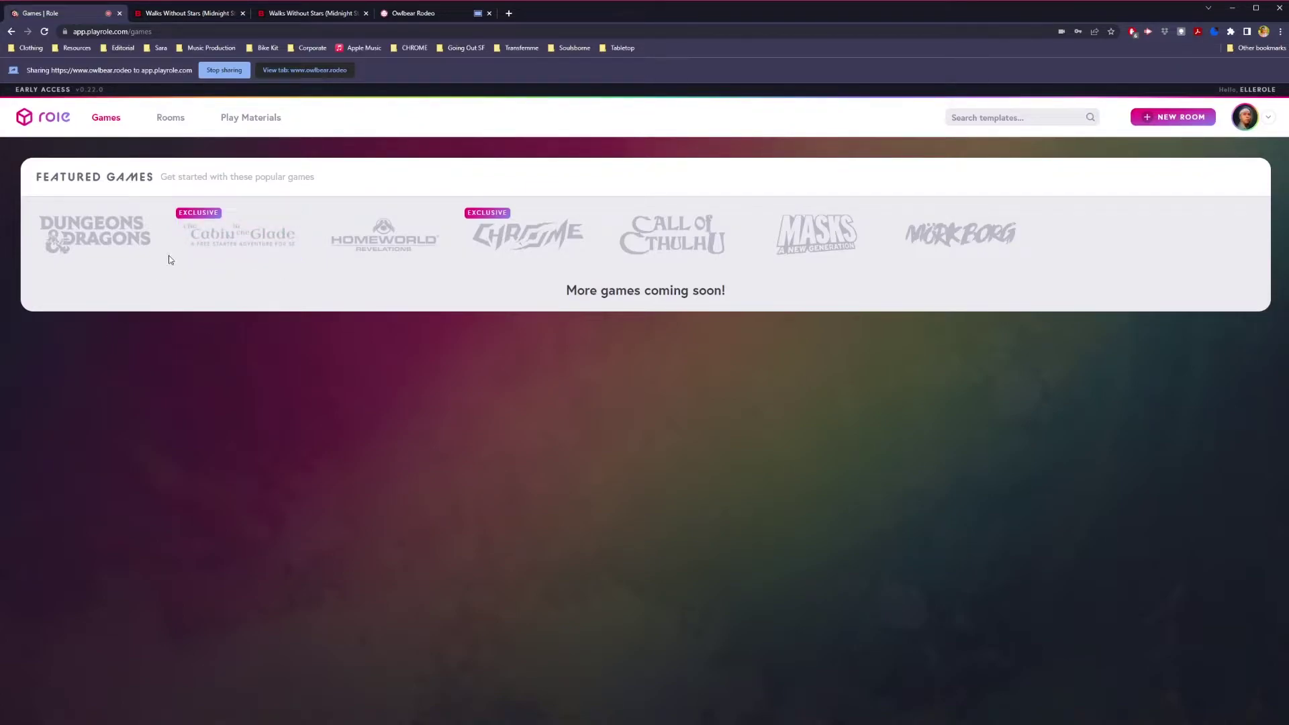
{"action": "left_click", "coordinate": [234, 252]}
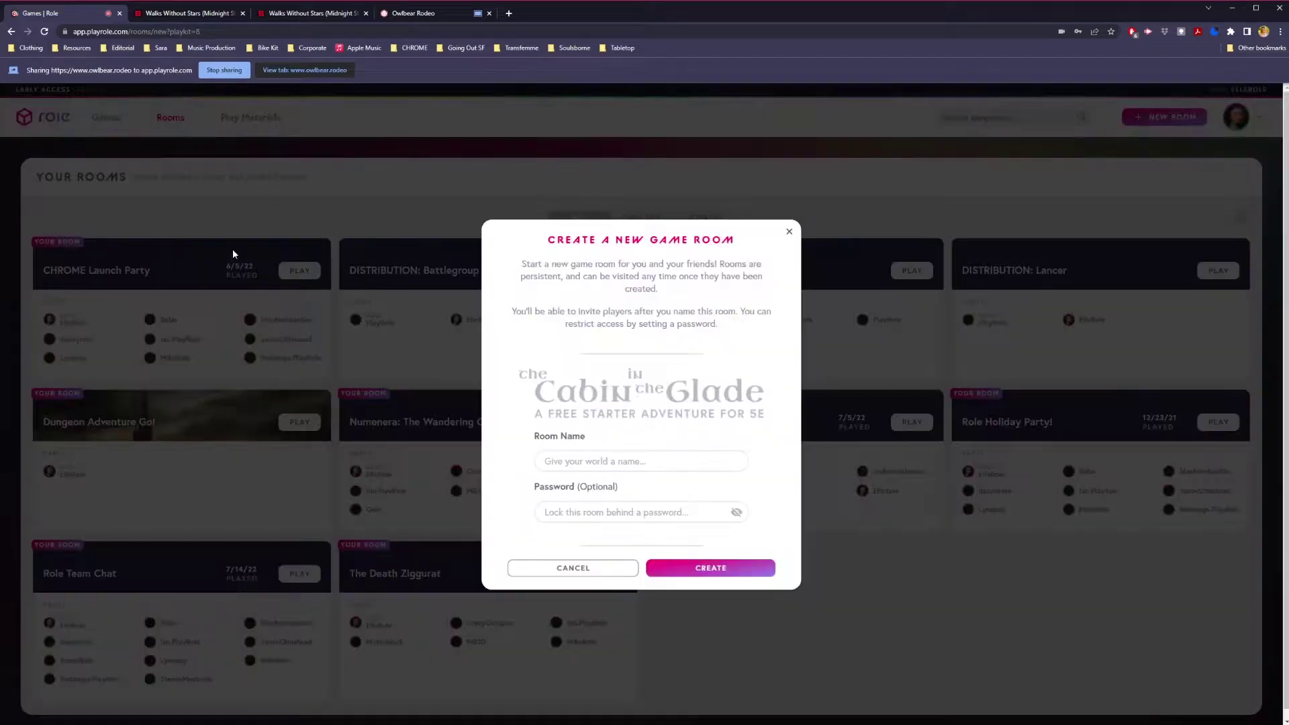
{"action": "type", "text": "My First D&D Game!"}
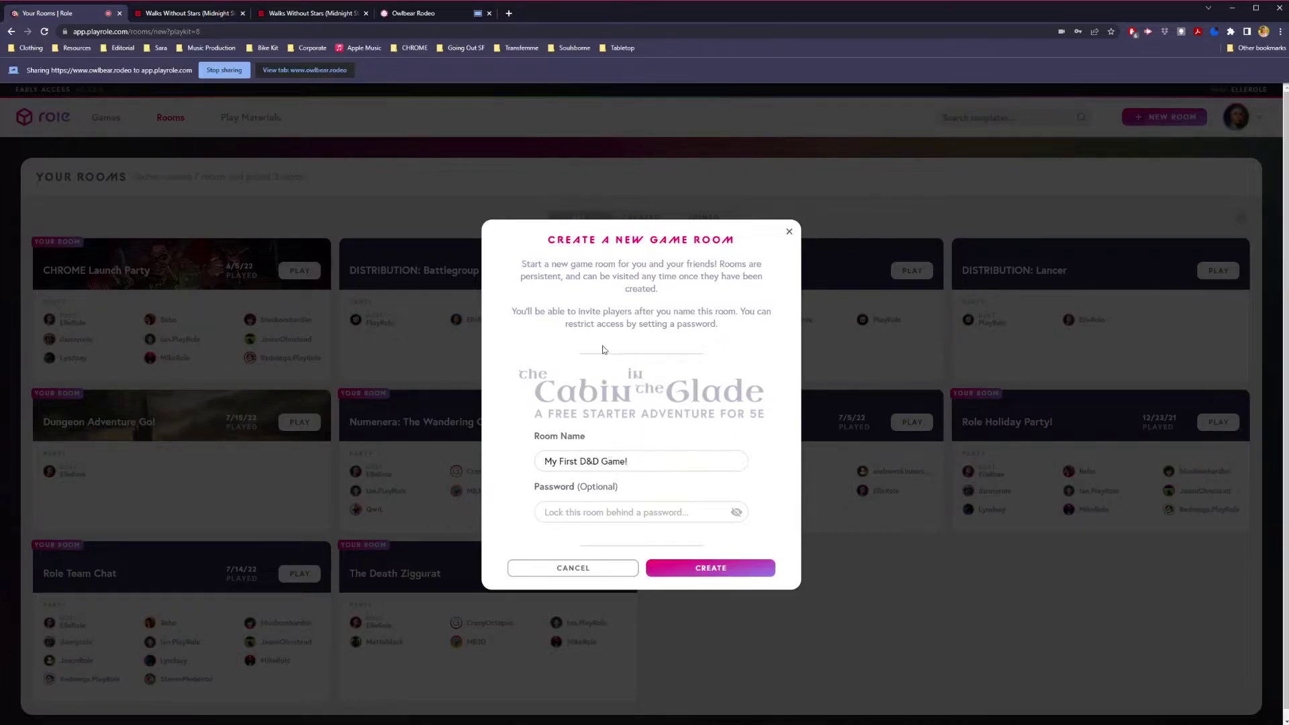
{"action": "left_click", "coordinate": [717, 568]}
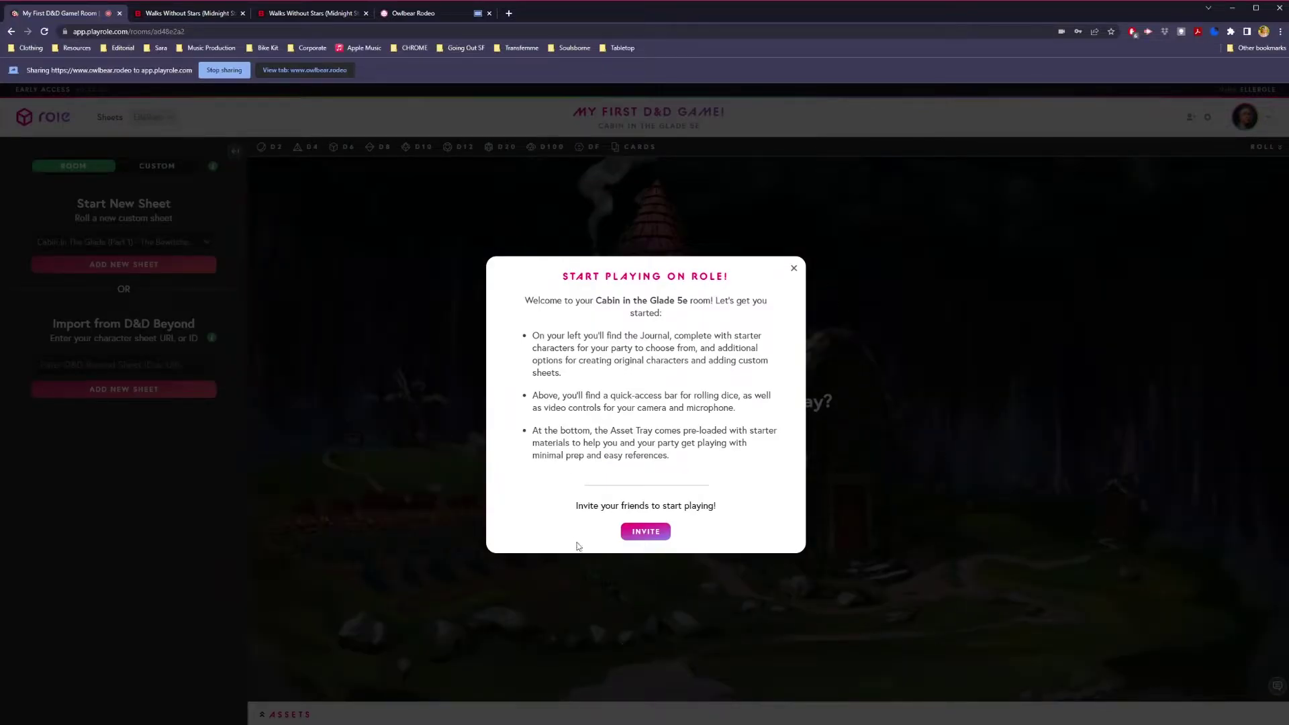
{"action": "left_click", "coordinate": [795, 266]}
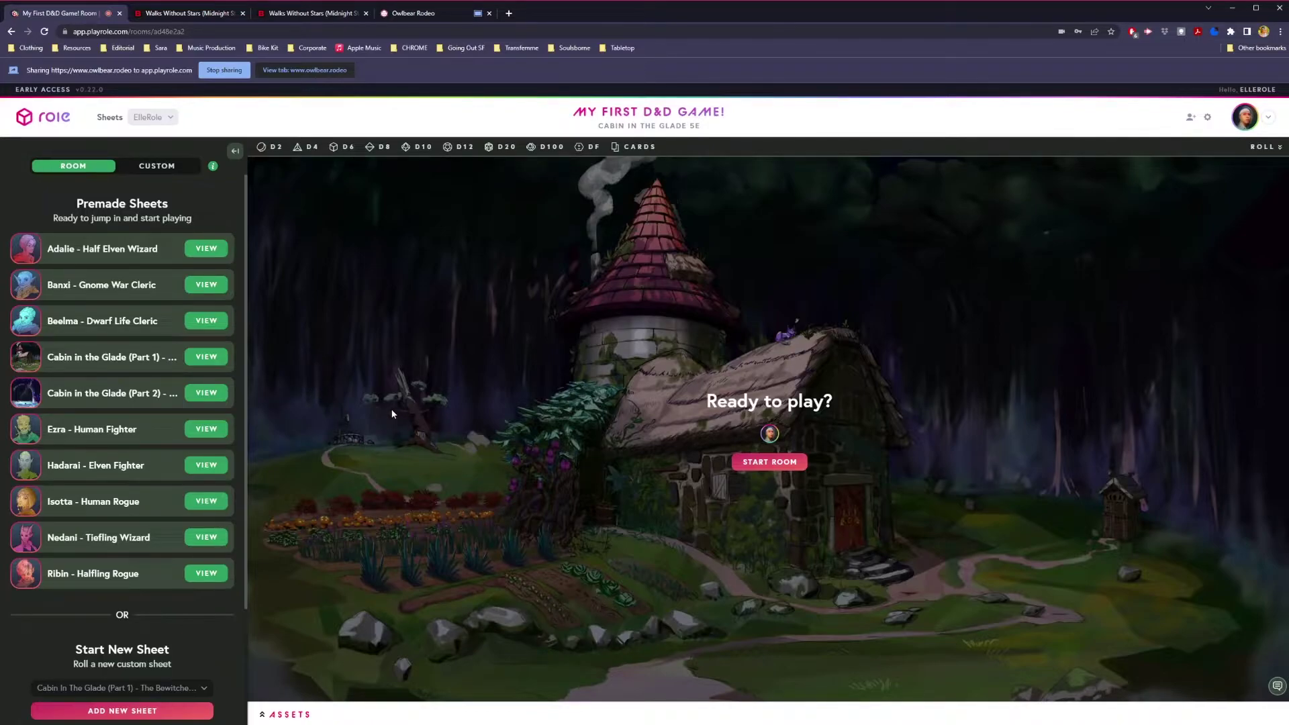
- Look through the new room's premade sheets and its options for starting a sheet or importing one from D&D Beyond
{"action": "scroll", "coordinate": [155, 376], "scroll_direction": "down", "scroll_amount": 2}
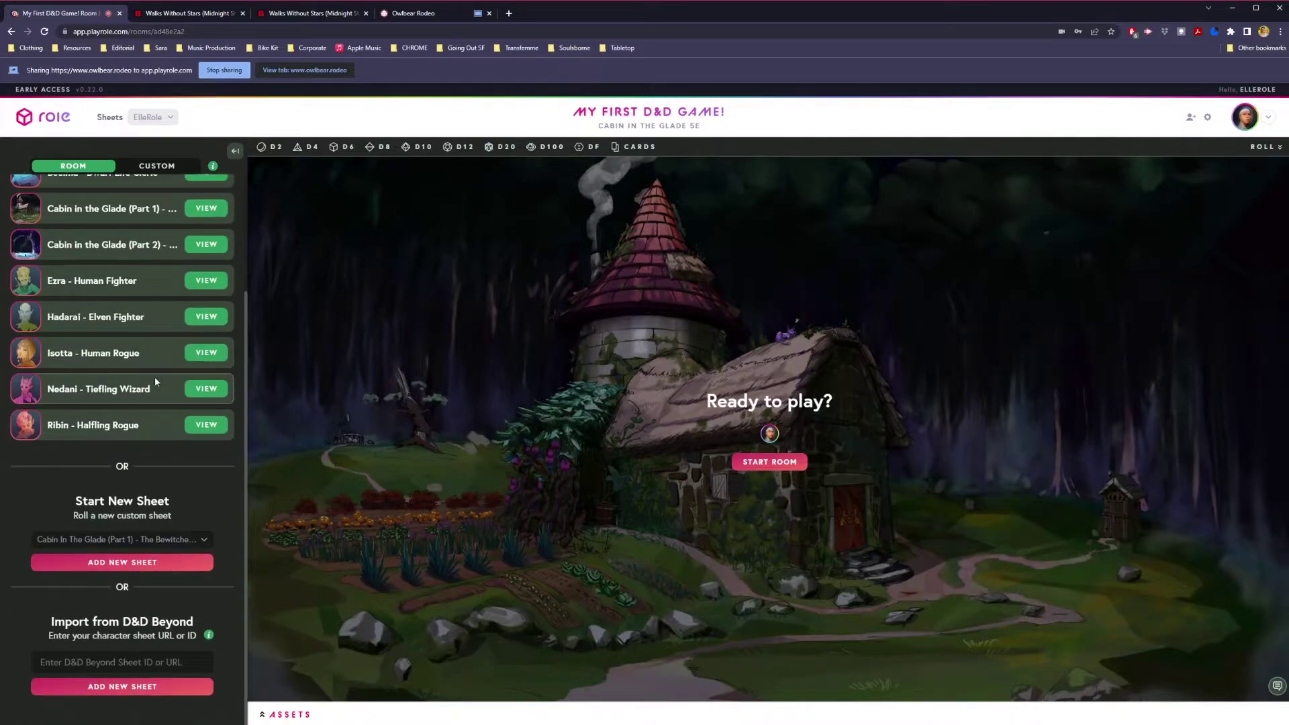
{"action": "left_click", "coordinate": [102, 664]}
{"action": "scroll", "coordinate": [118, 432], "scroll_direction": "up", "scroll_amount": 3}
{"action": "scroll", "coordinate": [119, 431], "scroll_direction": "down", "scroll_amount": 3}
{"action": "scroll", "coordinate": [118, 432], "scroll_direction": "up", "scroll_amount": 4}
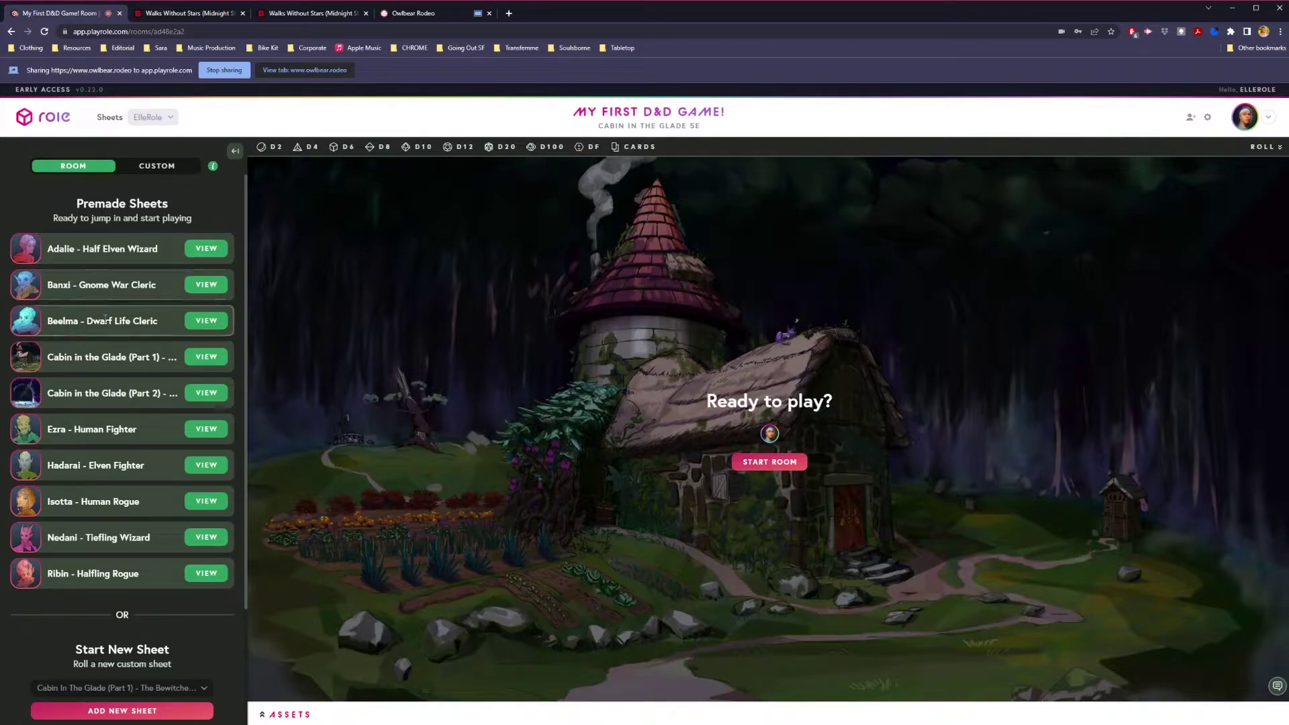
- View the premade Half Elven Wizard sheet, look through its Skills and Senses sections, and return to the sheet list
{"action": "left_click", "coordinate": [206, 250]}
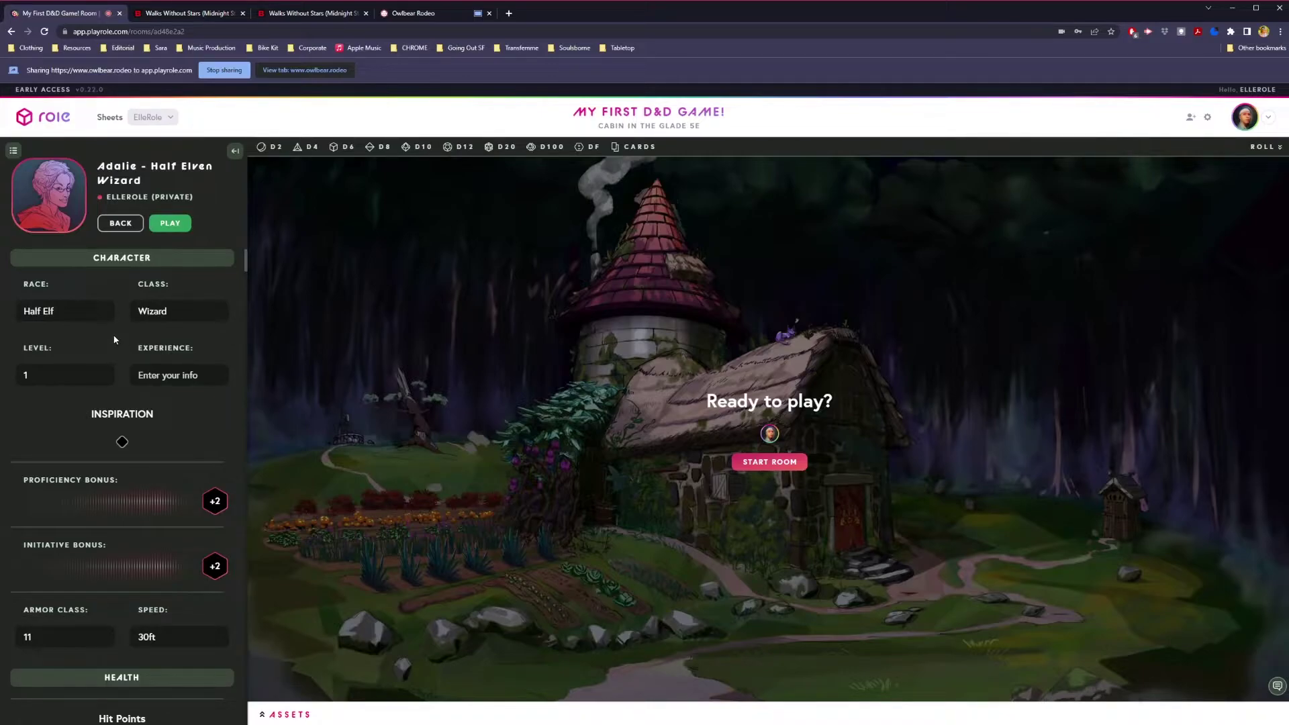
{"action": "scroll", "coordinate": [119, 344], "scroll_direction": "down", "scroll_amount": 20}
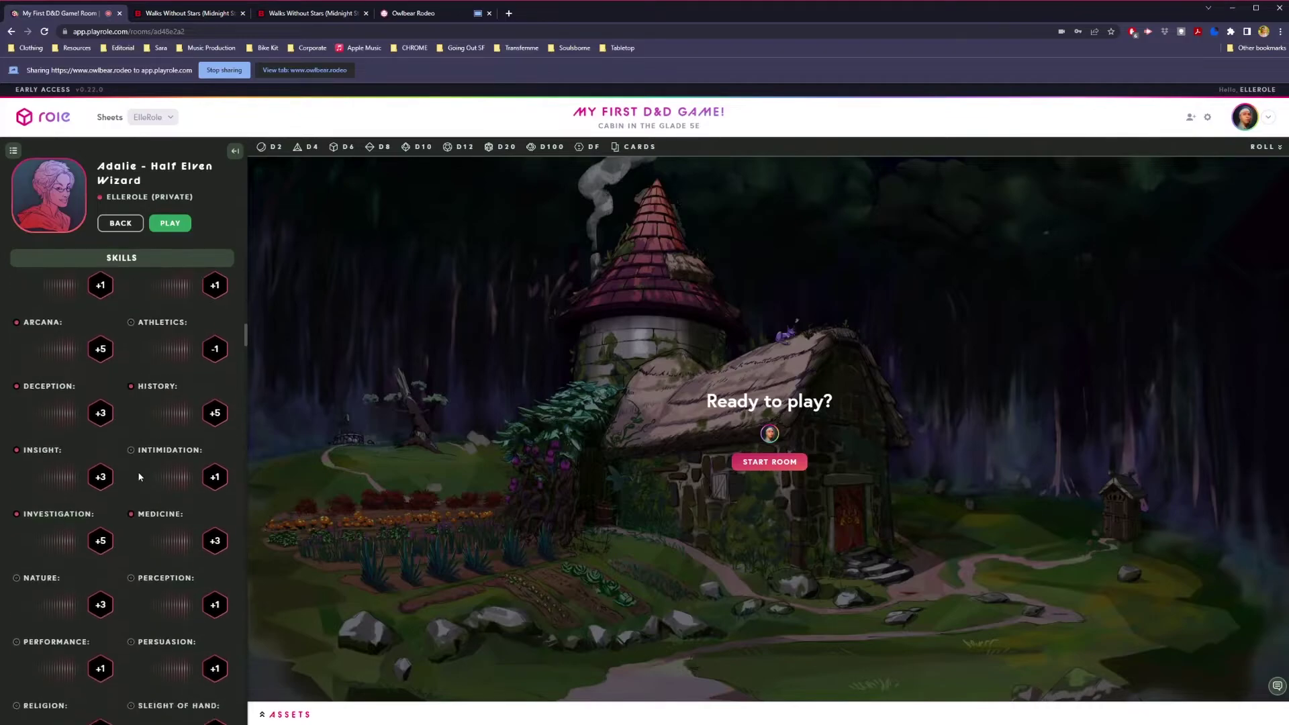
{"action": "scroll", "coordinate": [138, 474], "scroll_direction": "down", "scroll_amount": 4}
{"action": "scroll", "coordinate": [138, 470], "scroll_direction": "up", "scroll_amount": 15}
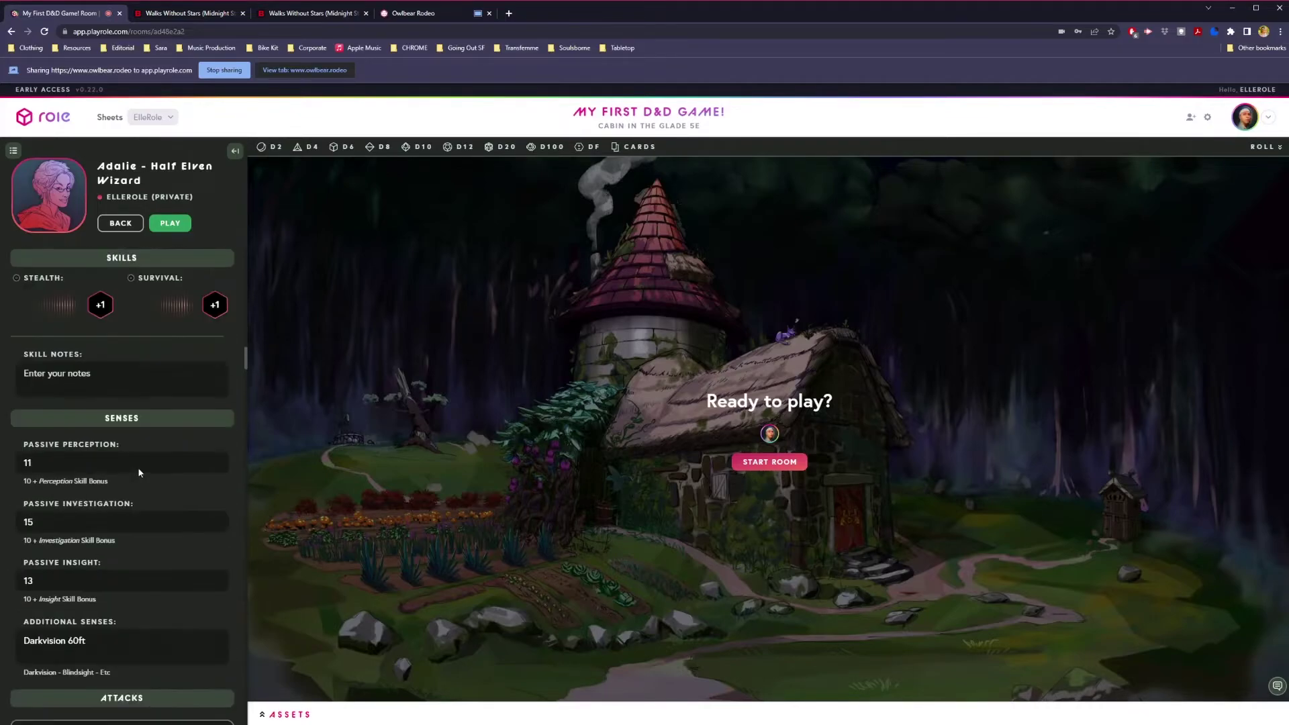
{"action": "left_click", "coordinate": [121, 224]}
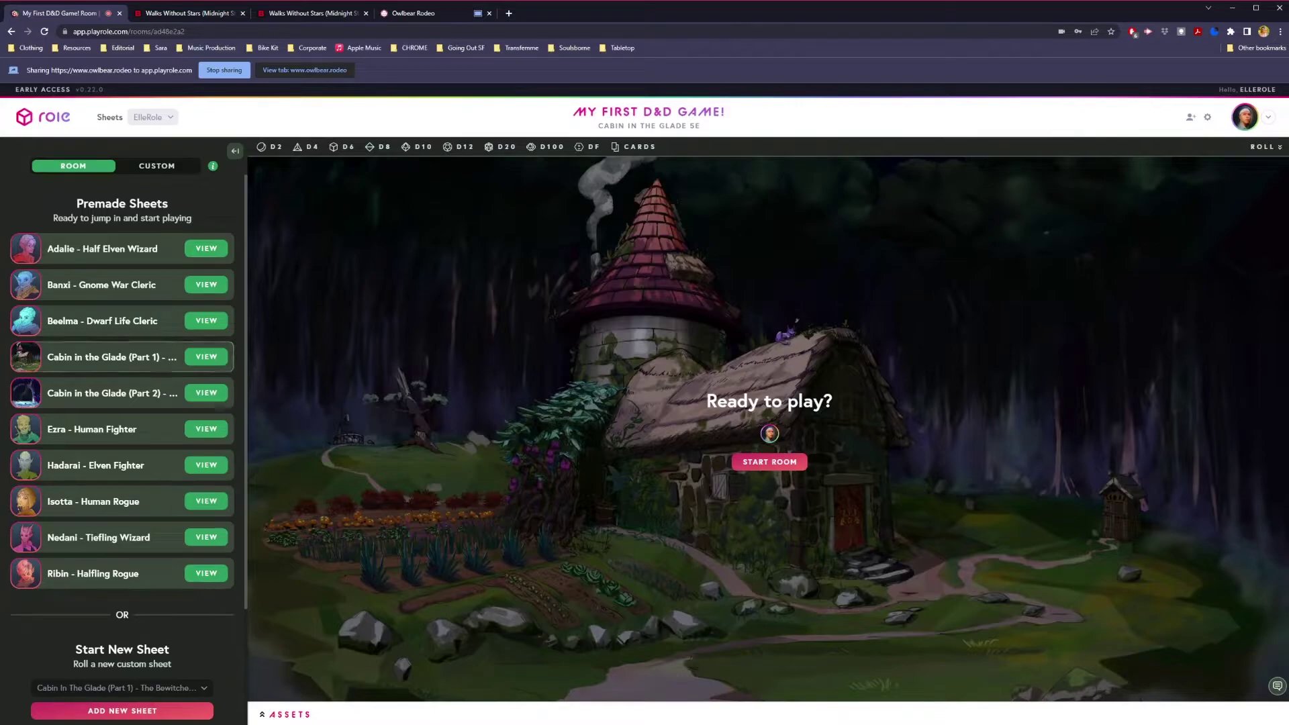
- Open the Cabin in the Glade (Part 1) adventure sheet for viewing and stop sharing the Owlbear Rodeo tab
{"action": "left_click", "coordinate": [202, 358]}
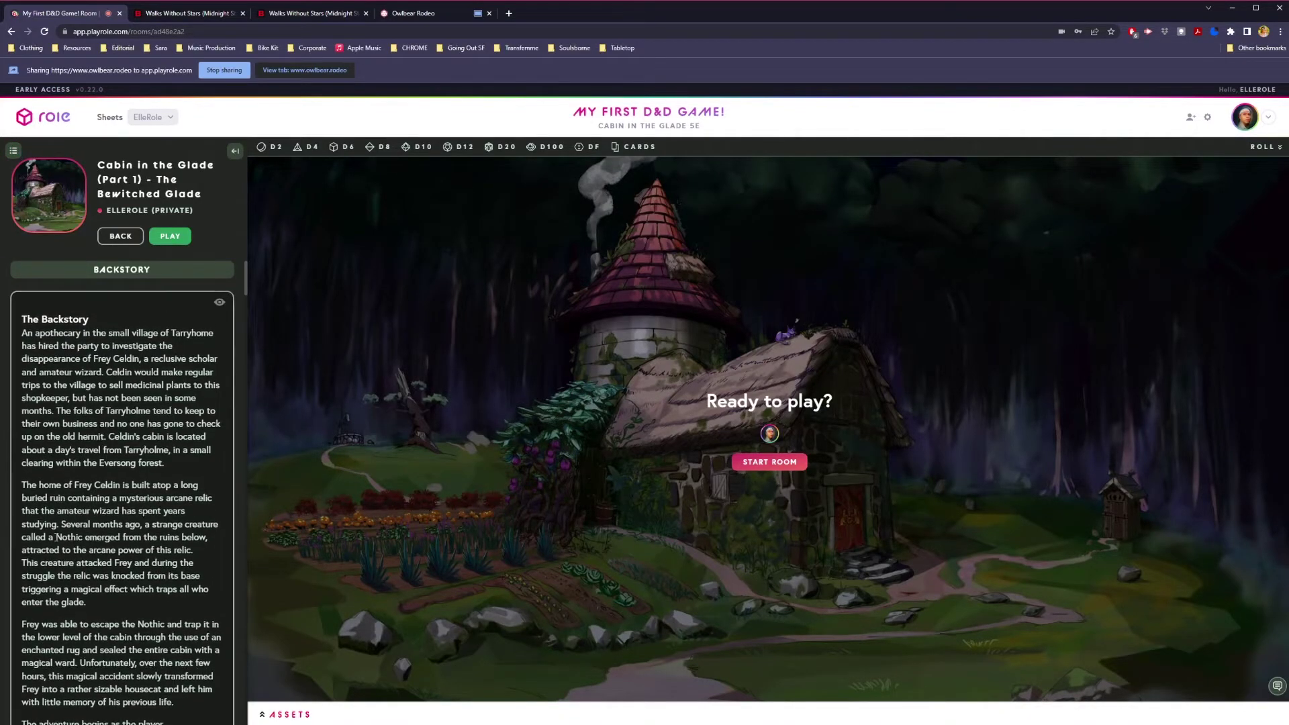
{"action": "left_click", "coordinate": [244, 73]}
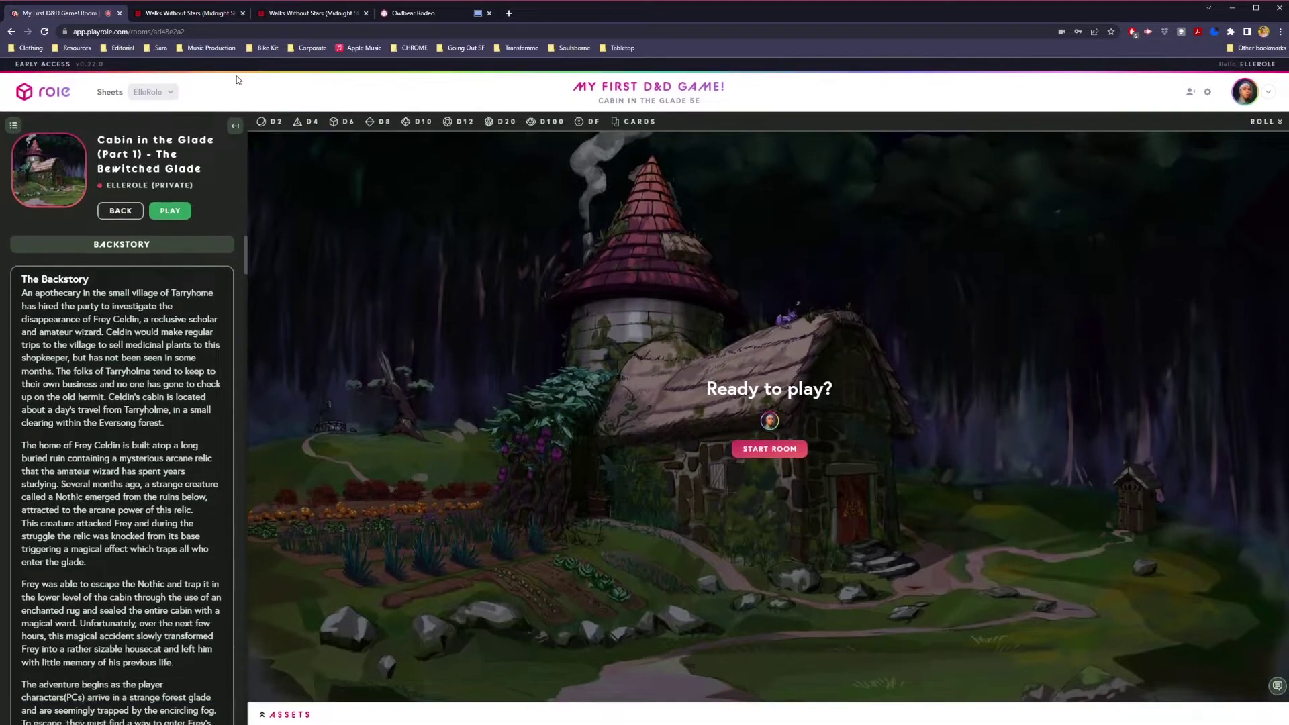
{"action": "mouse_move", "coordinate": [82, 423]}
{"action": "scroll", "coordinate": [82, 423], "scroll_direction": "down", "scroll_amount": 10}
{"action": "scroll", "coordinate": [109, 289], "scroll_direction": "up", "scroll_amount": 9}
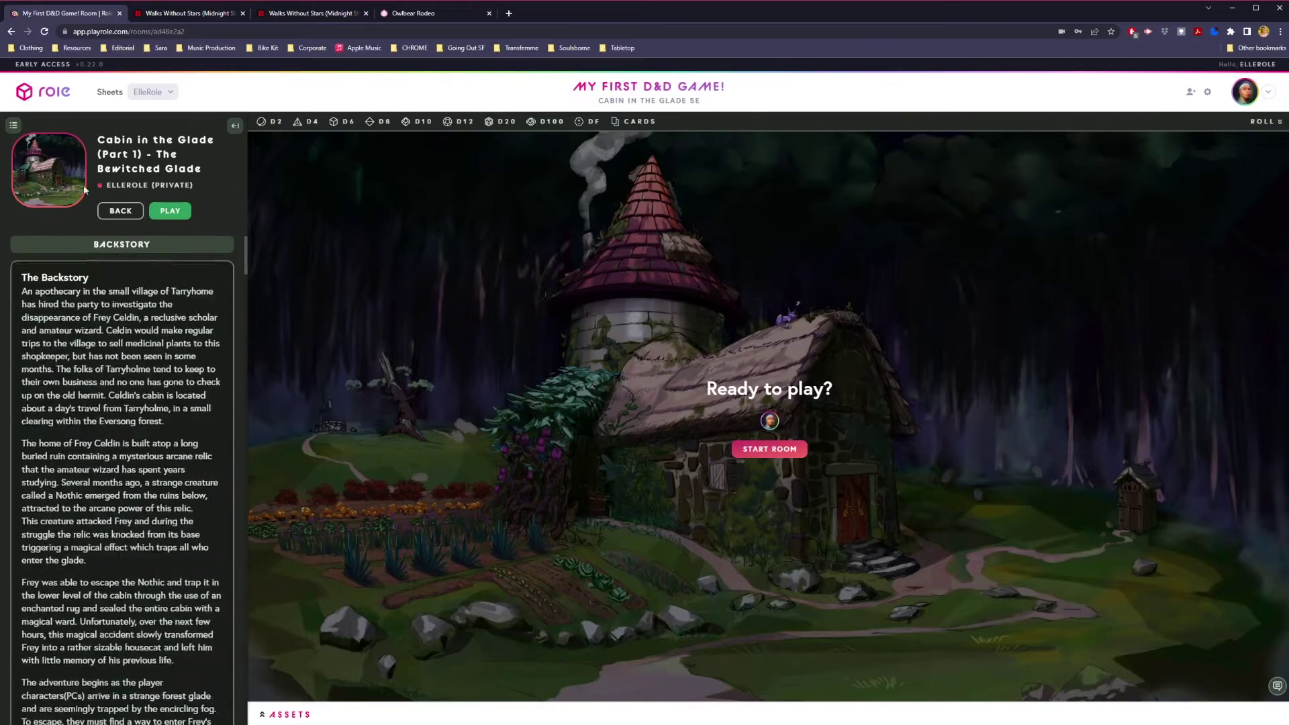
{"action": "left_click", "coordinate": [235, 125]}
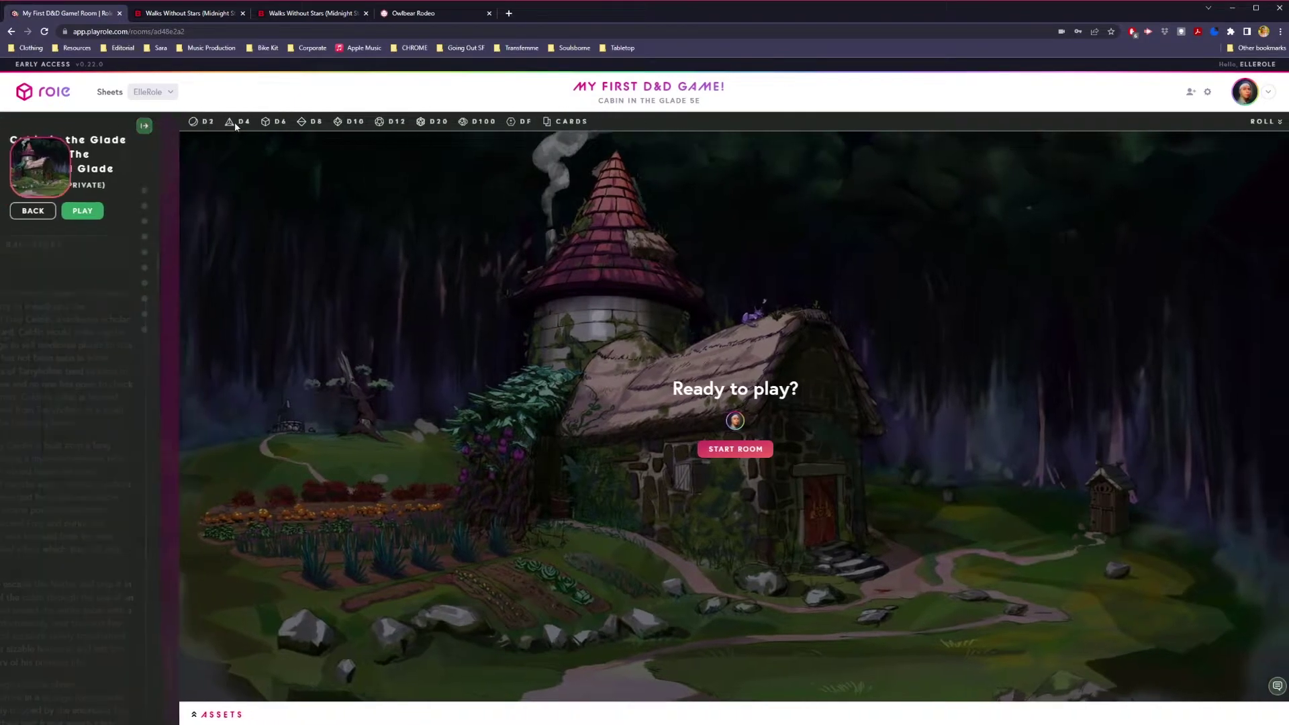
{"action": "left_click", "coordinate": [14, 126]}
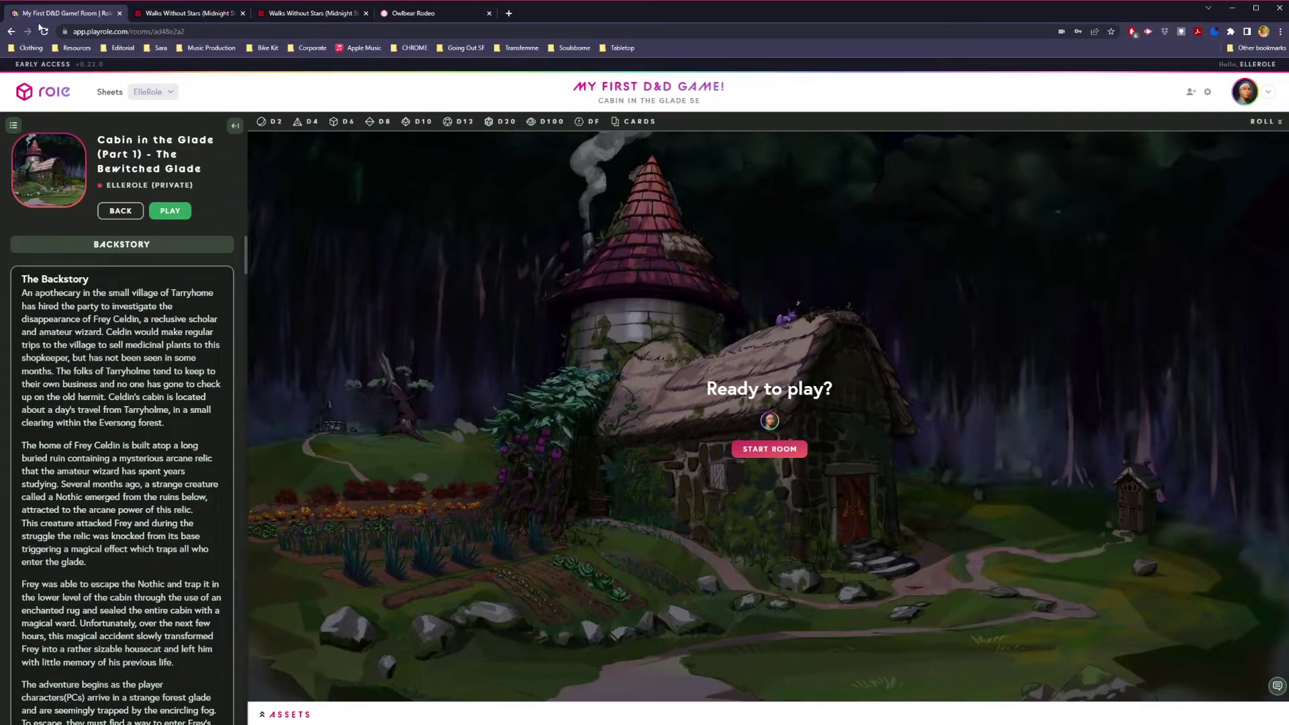
{"action": "left_click", "coordinate": [508, 14]}
{"action": "key", "text": "ctrl+w"}
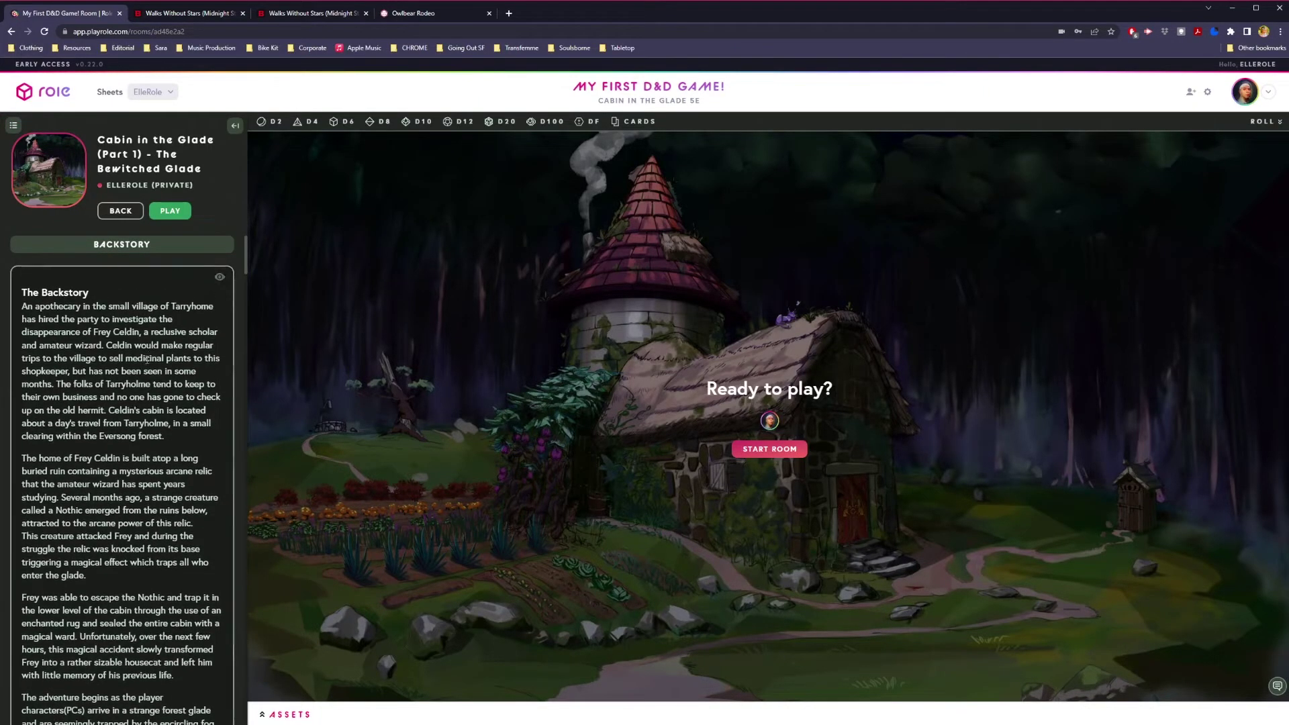
- Read through the Backstory and Adventure Structure sections of the Bewitched Glade adventure sheet
{"action": "scroll", "coordinate": [145, 370], "scroll_direction": "down", "scroll_amount": 10}
{"action": "scroll", "coordinate": [141, 379], "scroll_direction": "up", "scroll_amount": 10}
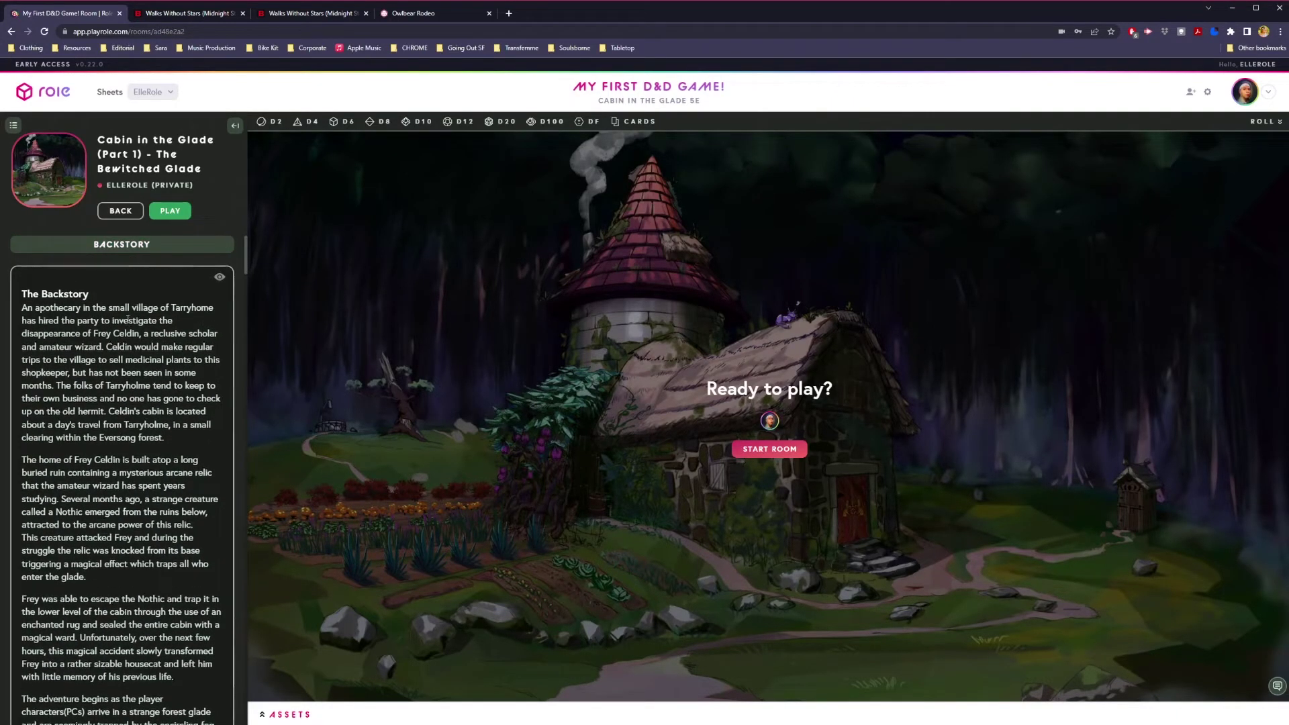
{"action": "scroll", "coordinate": [129, 322], "scroll_direction": "down", "scroll_amount": 3}
{"action": "scroll", "coordinate": [137, 363], "scroll_direction": "up", "scroll_amount": 3}
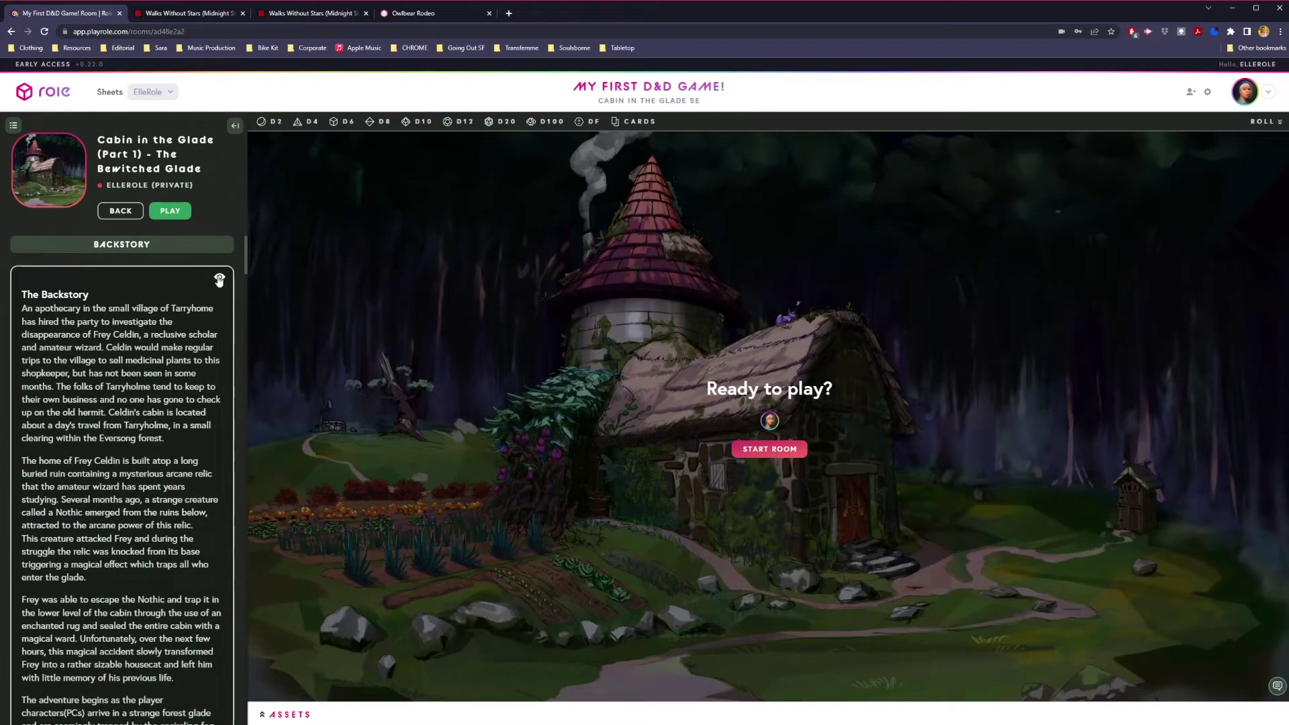
{"action": "scroll", "coordinate": [185, 460], "scroll_direction": "down", "scroll_amount": 10}
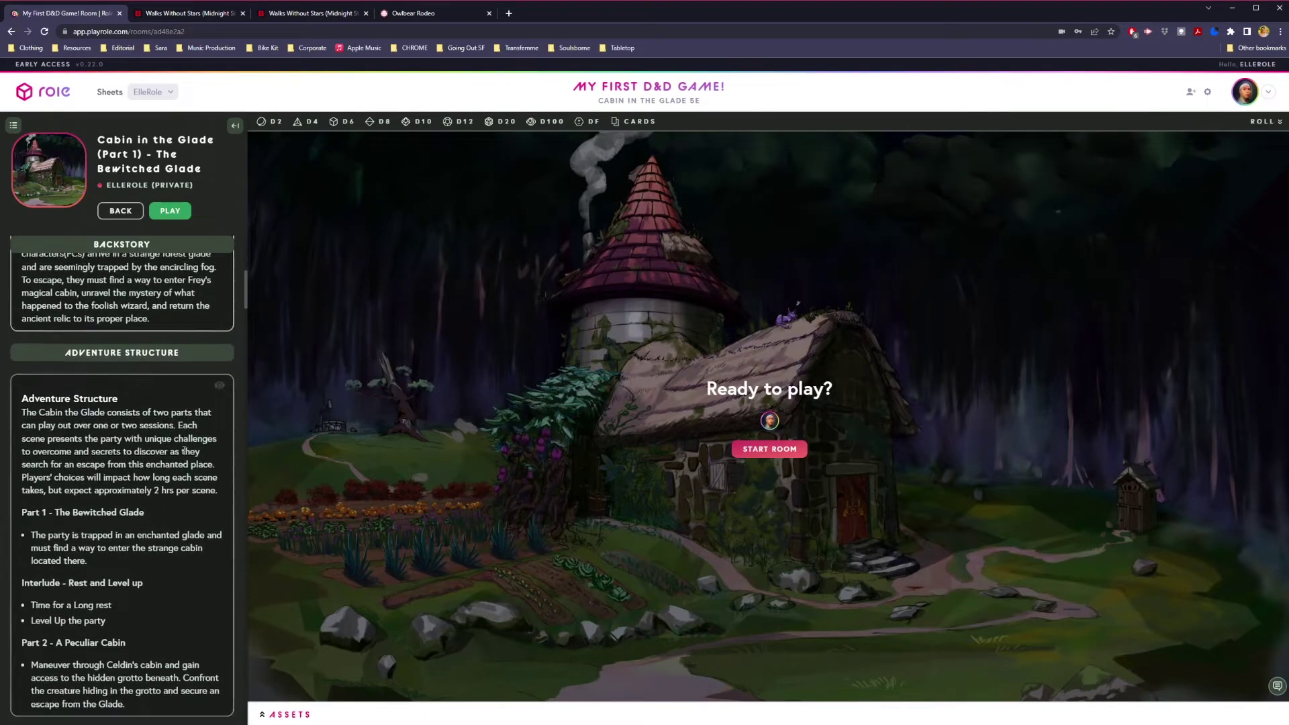
- Return to the sheet list, reopen the premade Cabin in the Glade (Part 1) adventure sheet and set it to play
{"action": "scroll", "coordinate": [185, 460], "scroll_direction": "down", "scroll_amount": 3}
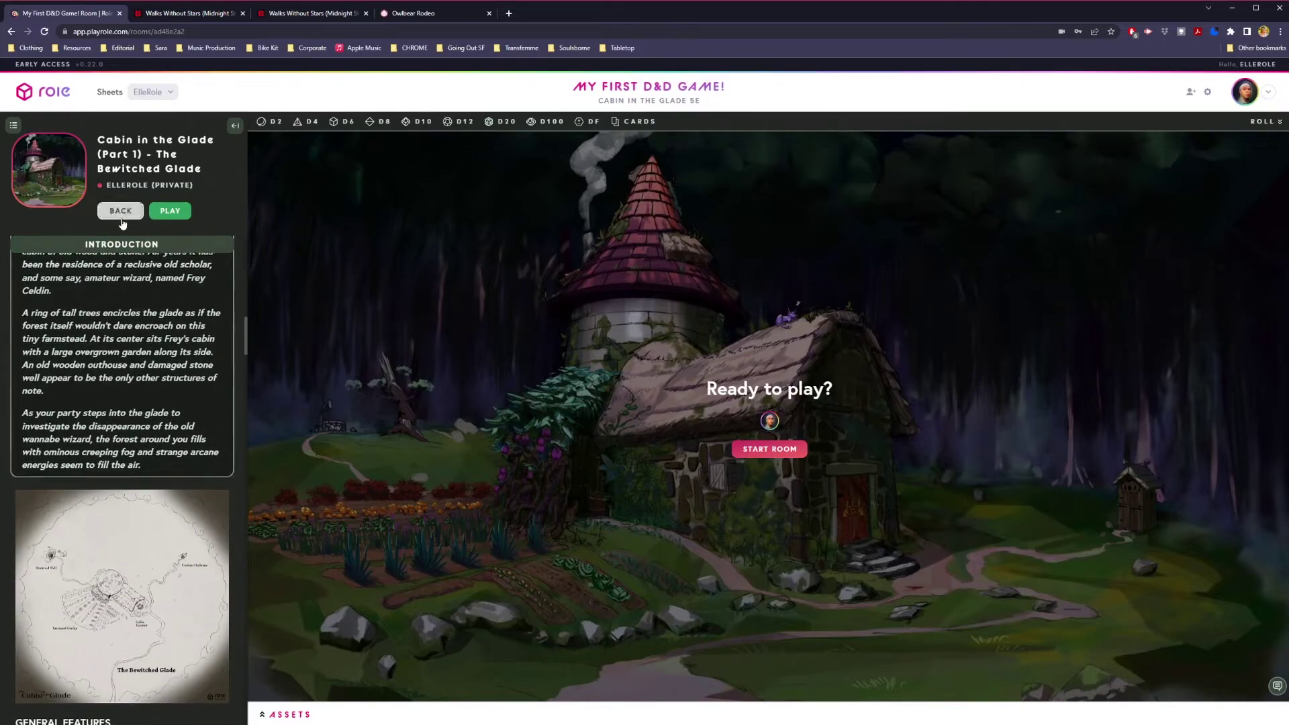
{"action": "key", "text": "F5"}
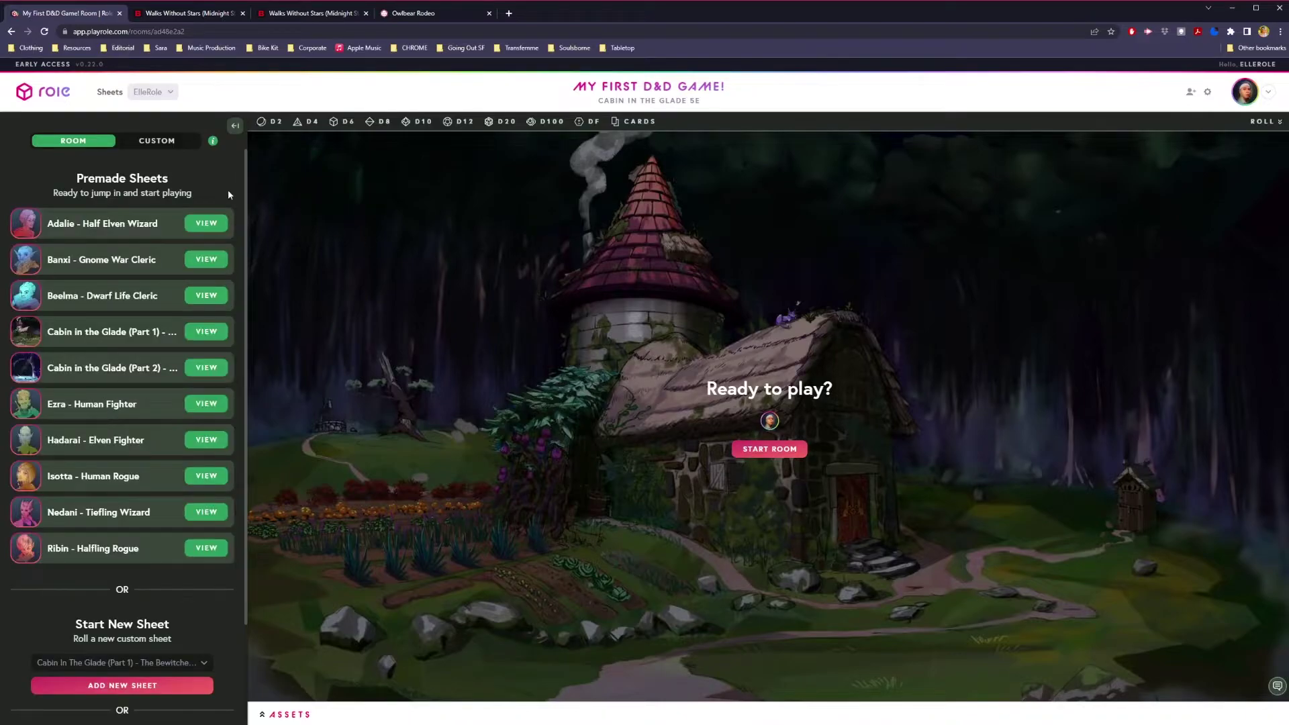
{"action": "left_click", "coordinate": [205, 332]}
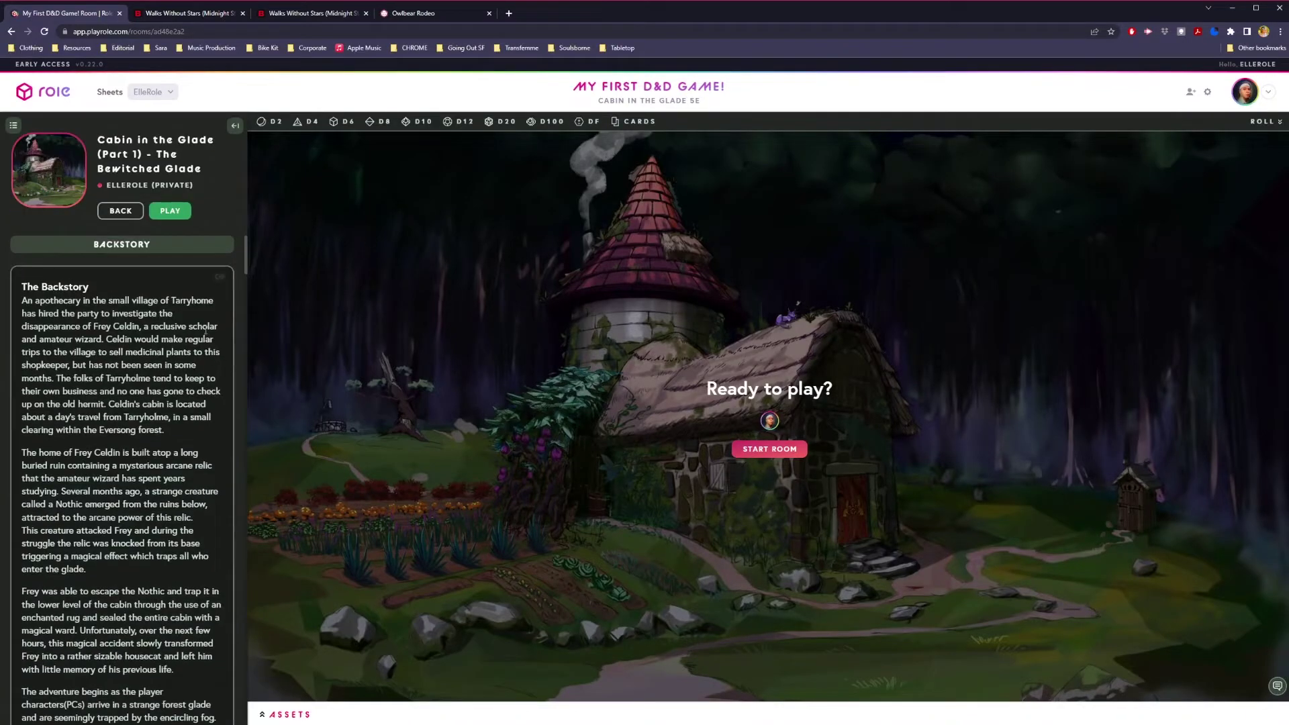
{"action": "left_click", "coordinate": [170, 211]}
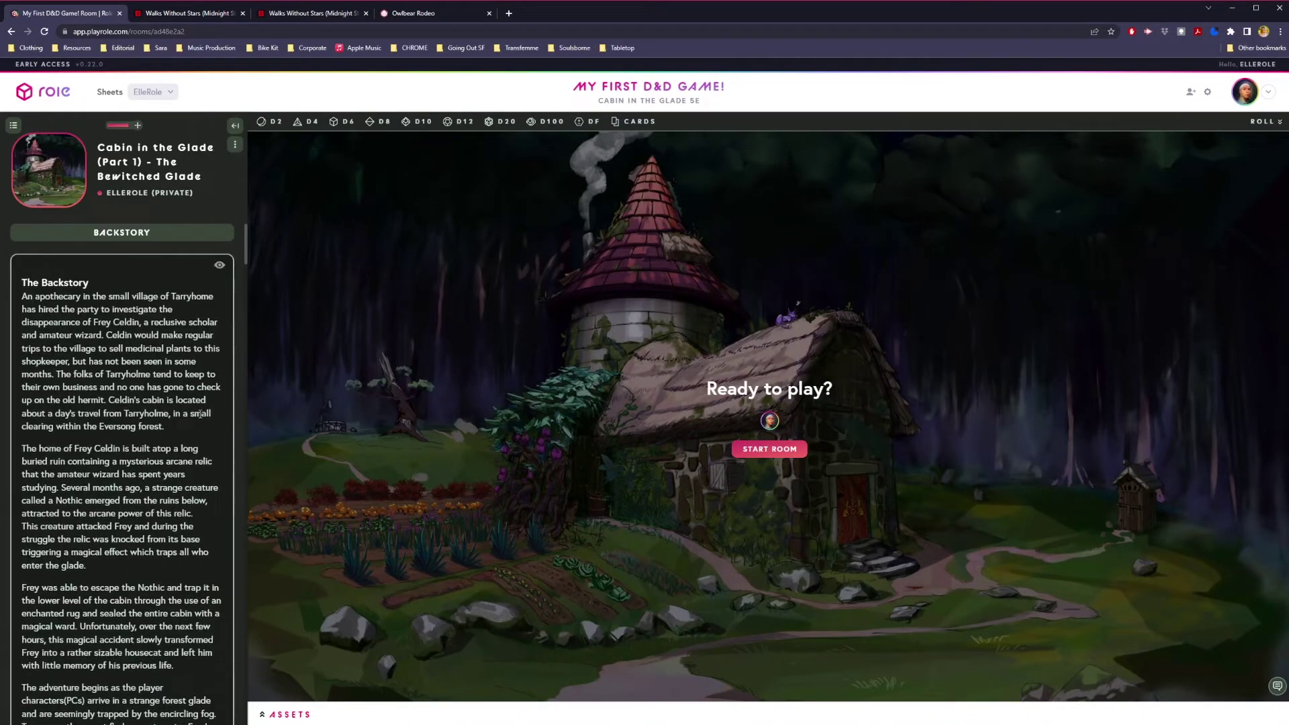
- Open the adventure sheet's section outline and look through the Adventure Structure, Introduction and Cabin Exterior sections
{"action": "left_click", "coordinate": [14, 126]}
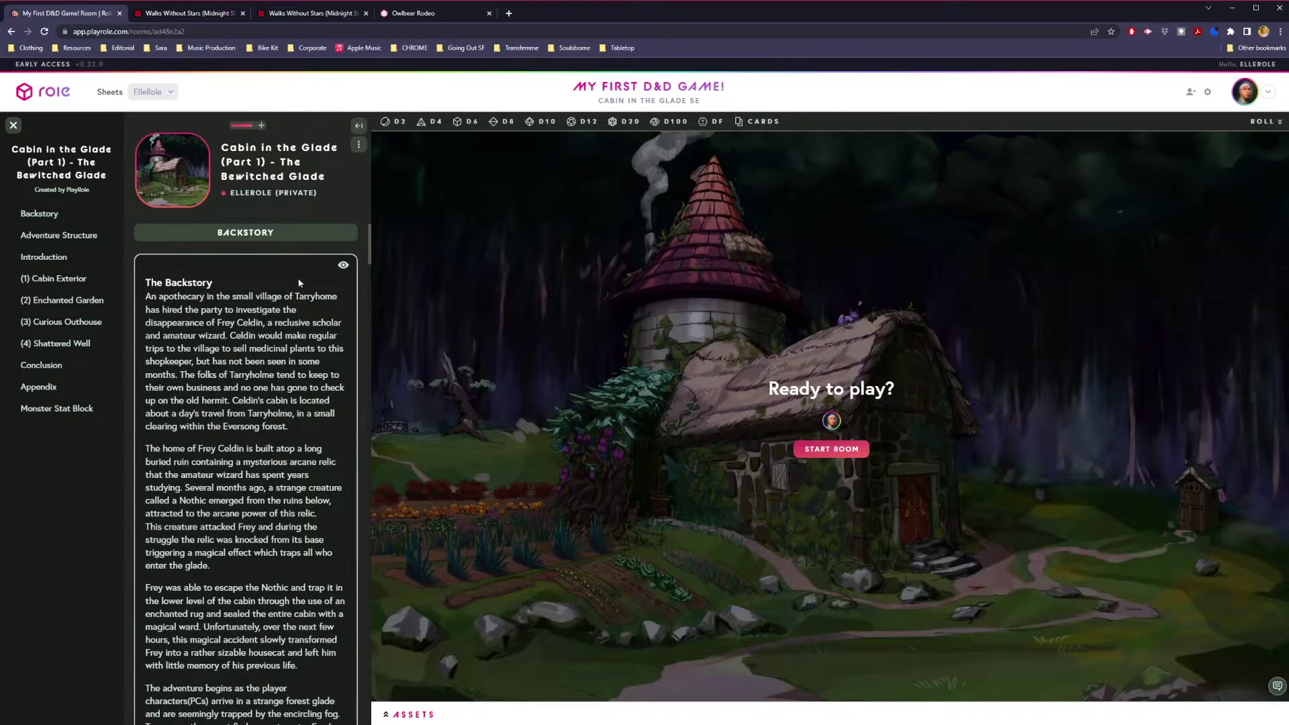
{"action": "left_click", "coordinate": [49, 236]}
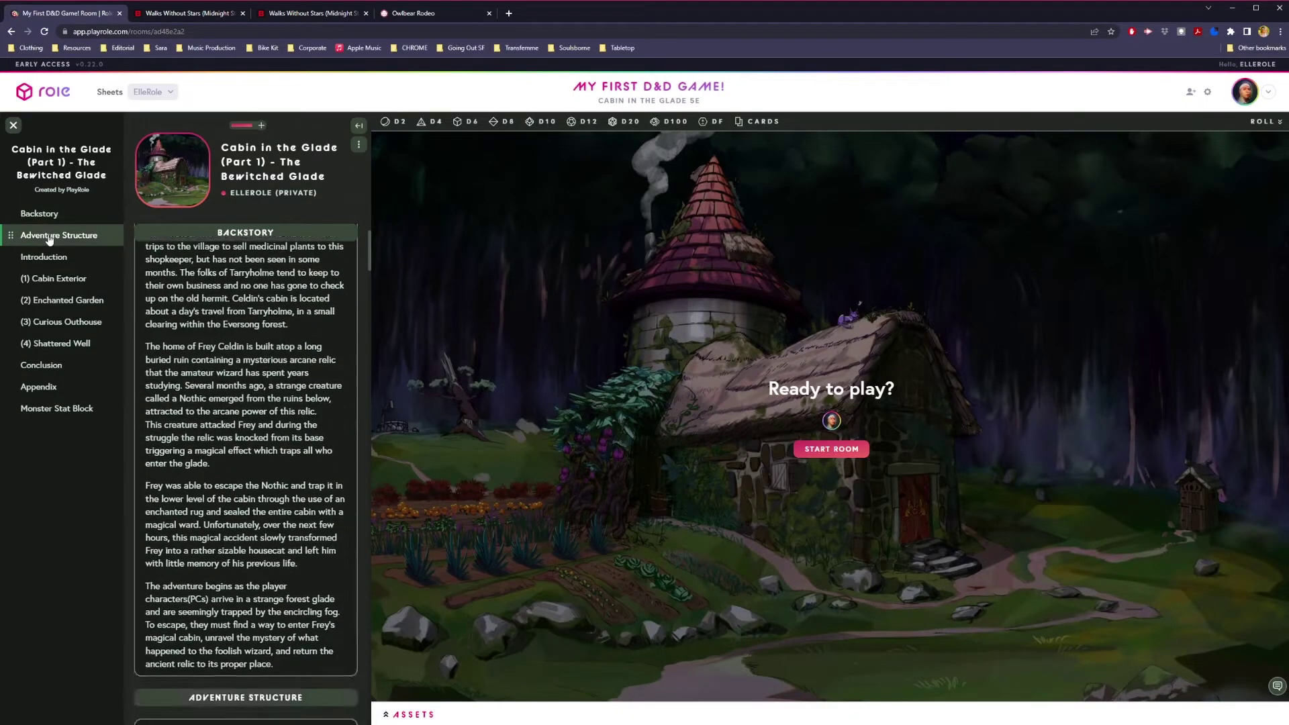
{"action": "left_click", "coordinate": [42, 258]}
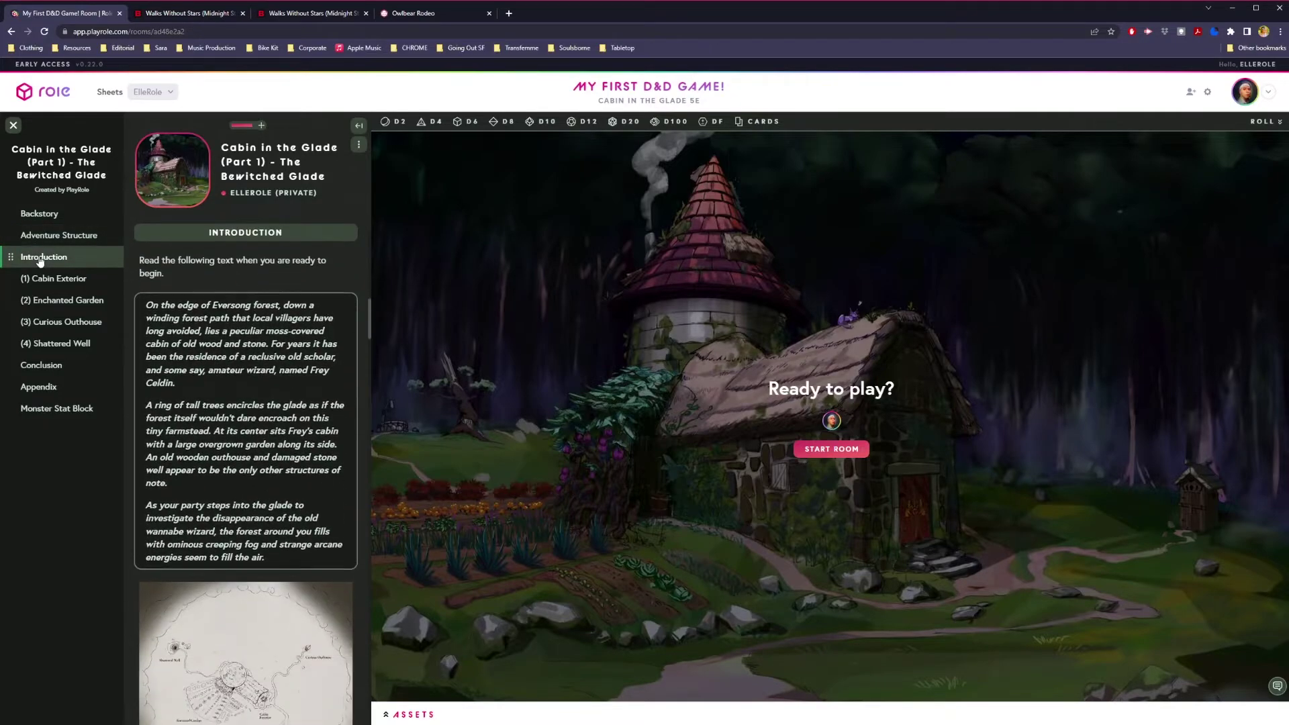
{"action": "left_click", "coordinate": [41, 275]}
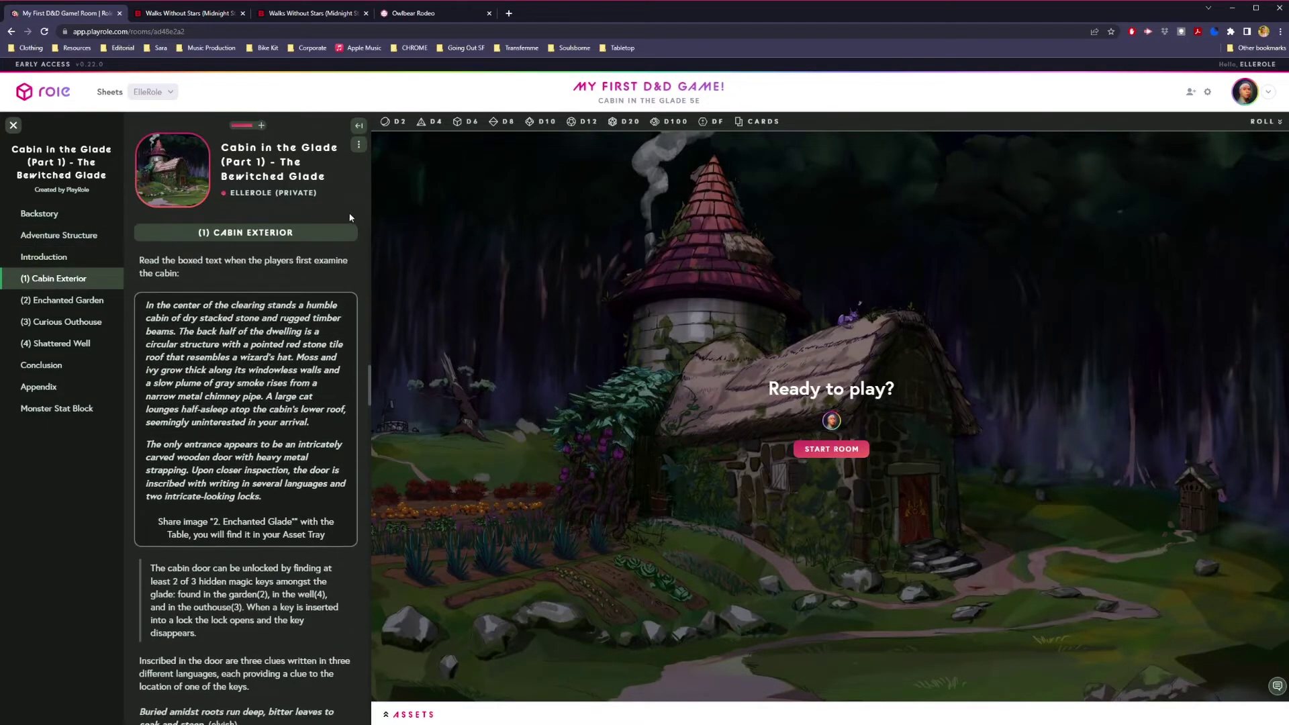
{"action": "scroll", "coordinate": [219, 413], "scroll_direction": "up", "scroll_amount": 10}
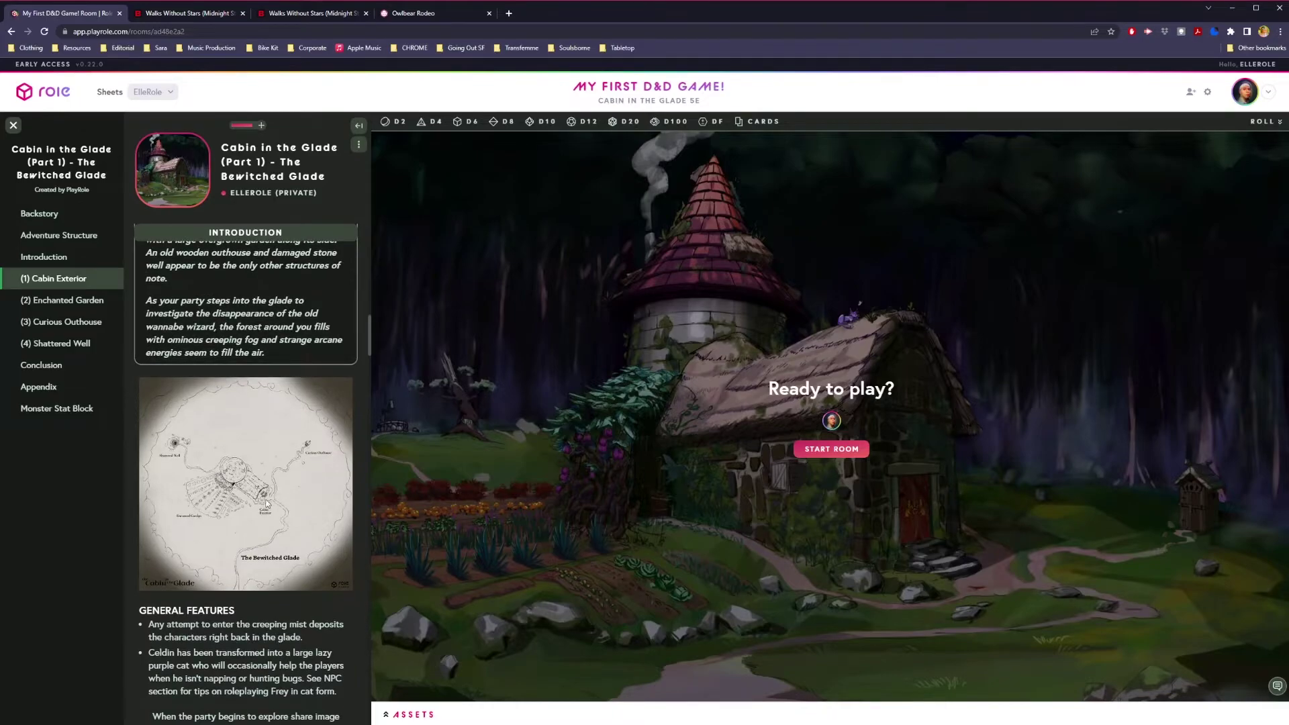
- Step through the adventure's sections from Enchanted Garden to Monster Stat Block, and return to Backstory
{"action": "left_click", "coordinate": [43, 300]}
{"action": "left_click", "coordinate": [47, 324]}
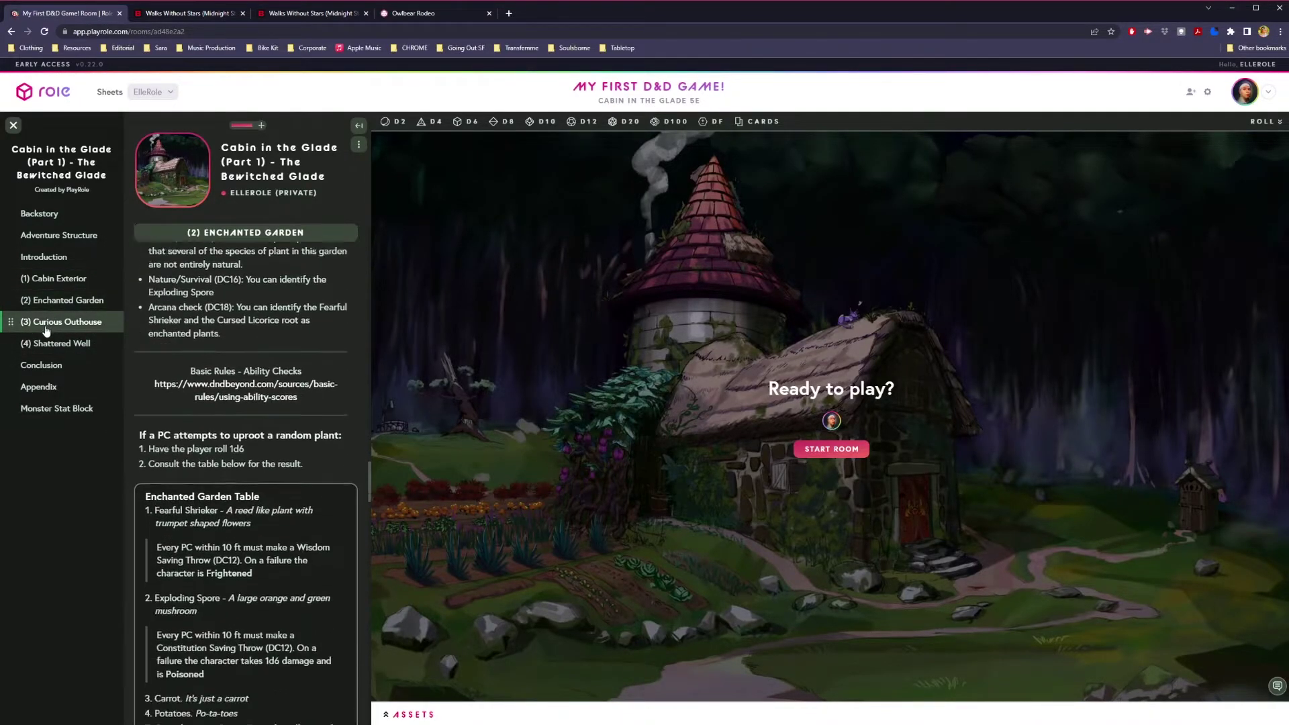
{"action": "left_click", "coordinate": [45, 346]}
{"action": "left_click", "coordinate": [43, 365]}
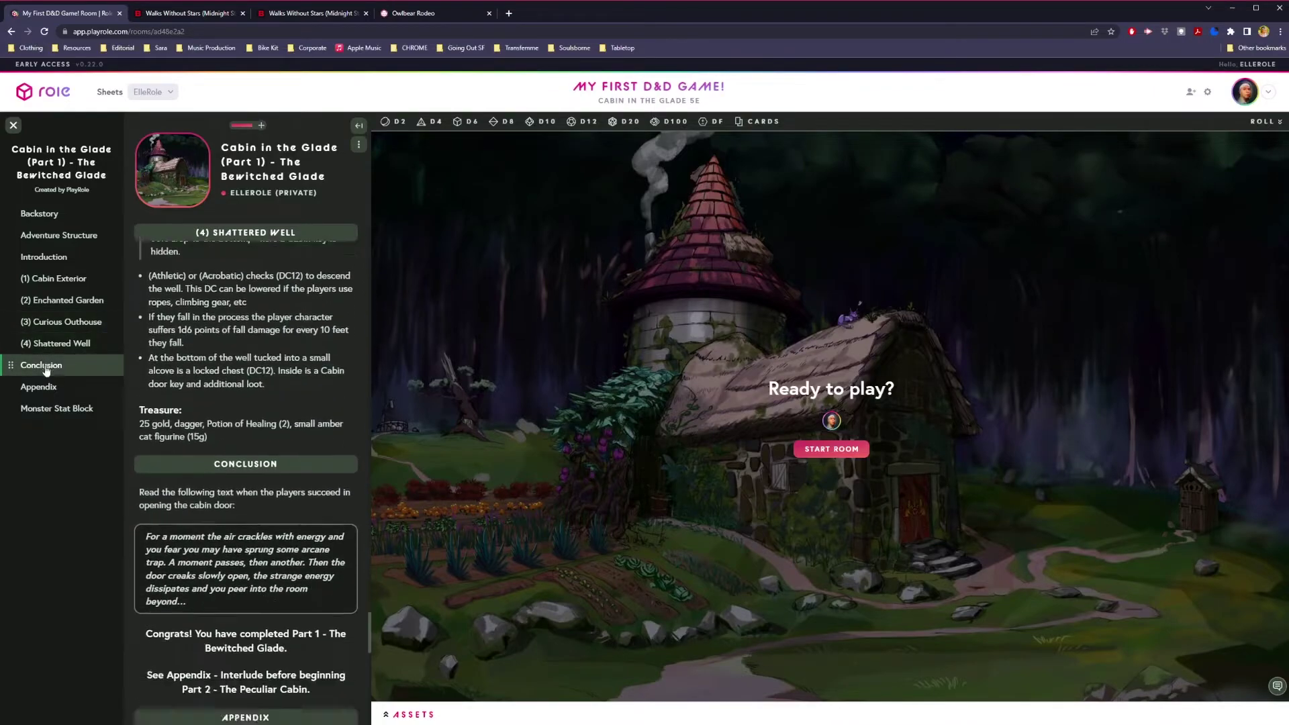
{"action": "left_click", "coordinate": [44, 387]}
{"action": "left_click", "coordinate": [48, 408]}
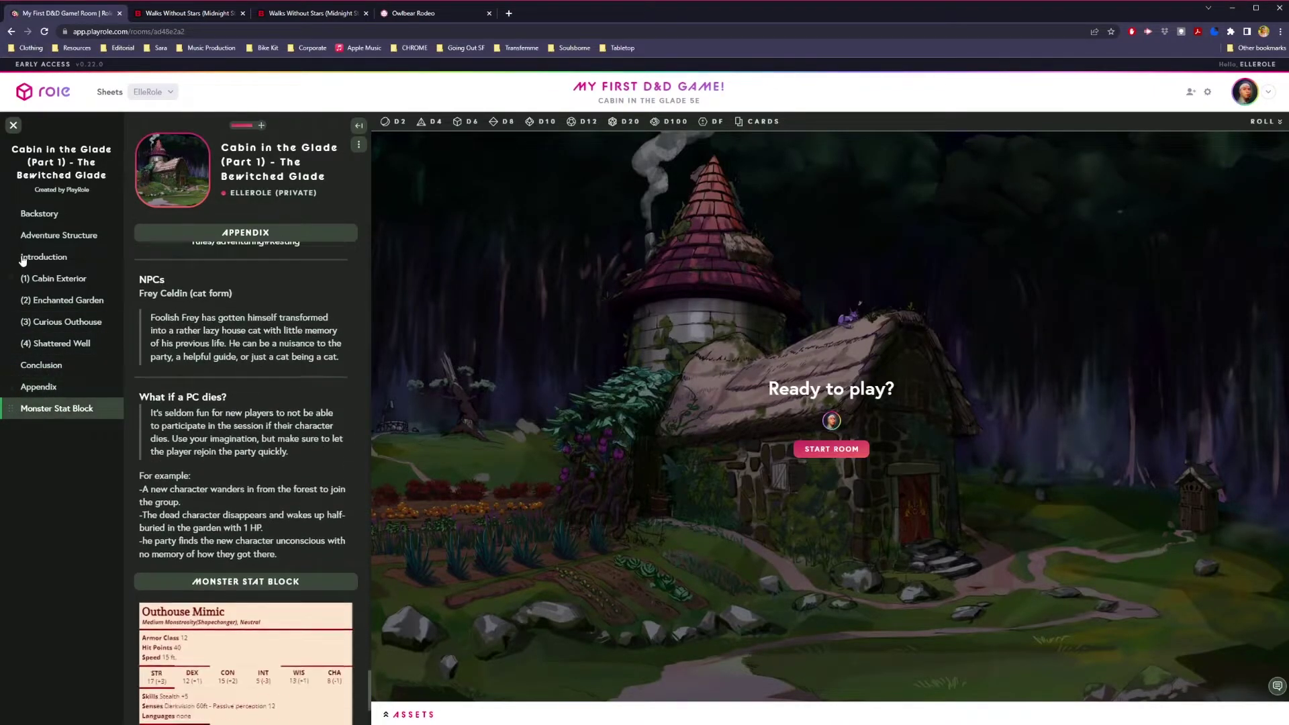
{"action": "left_click", "coordinate": [38, 215]}
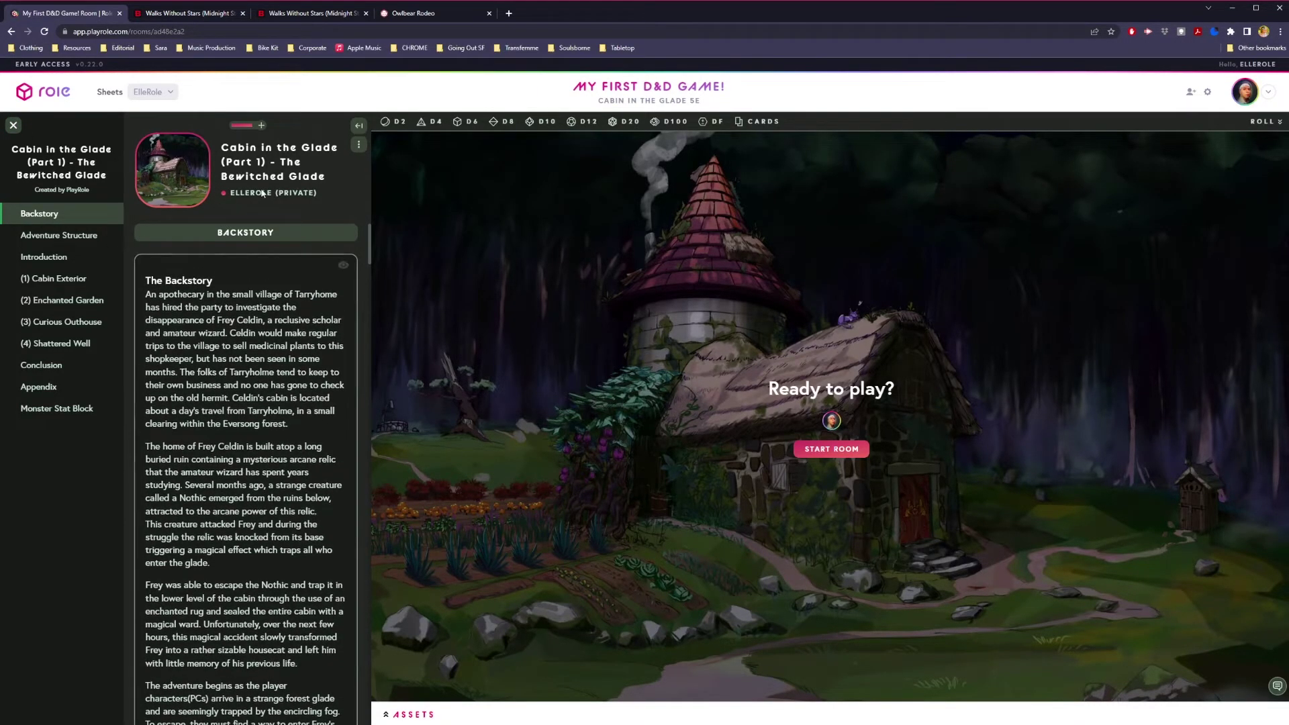
- Open an additional sheet slot, preview the Cabin in the Glade (Part 2) sheet, and return to the premade sheets
{"action": "left_click", "coordinate": [261, 124]}
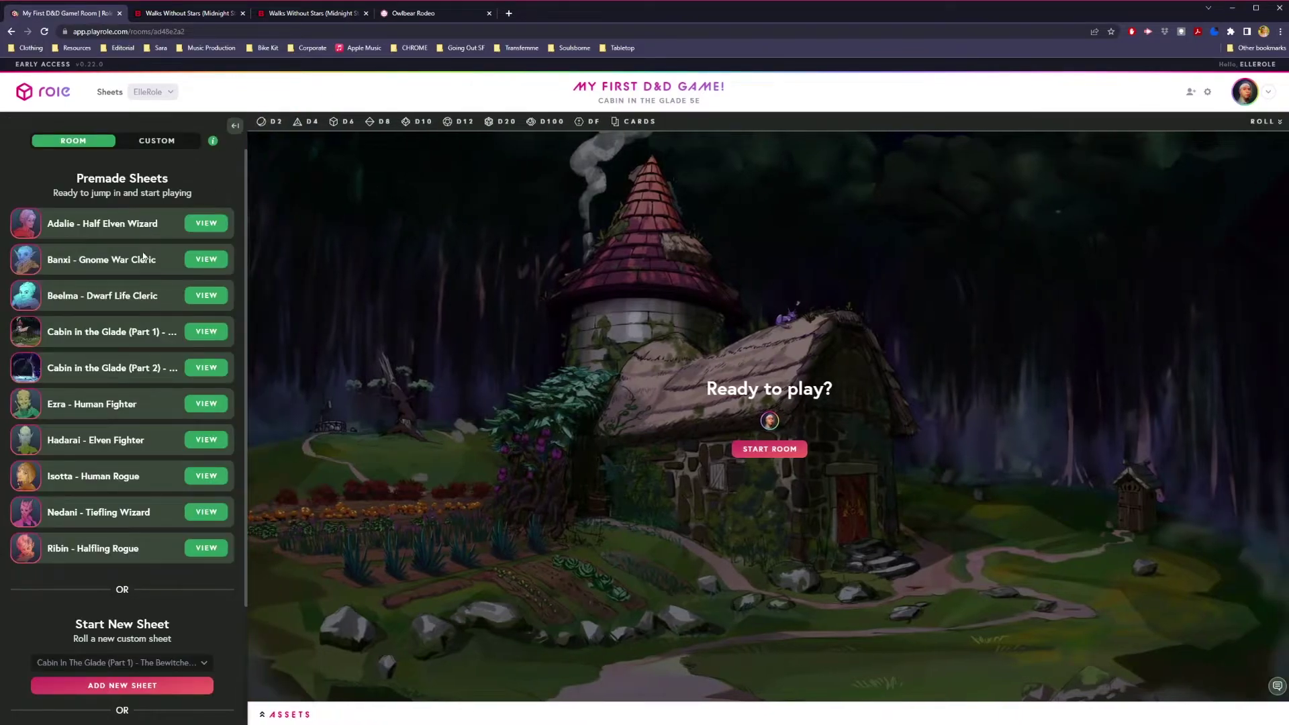
{"action": "left_click", "coordinate": [205, 374]}
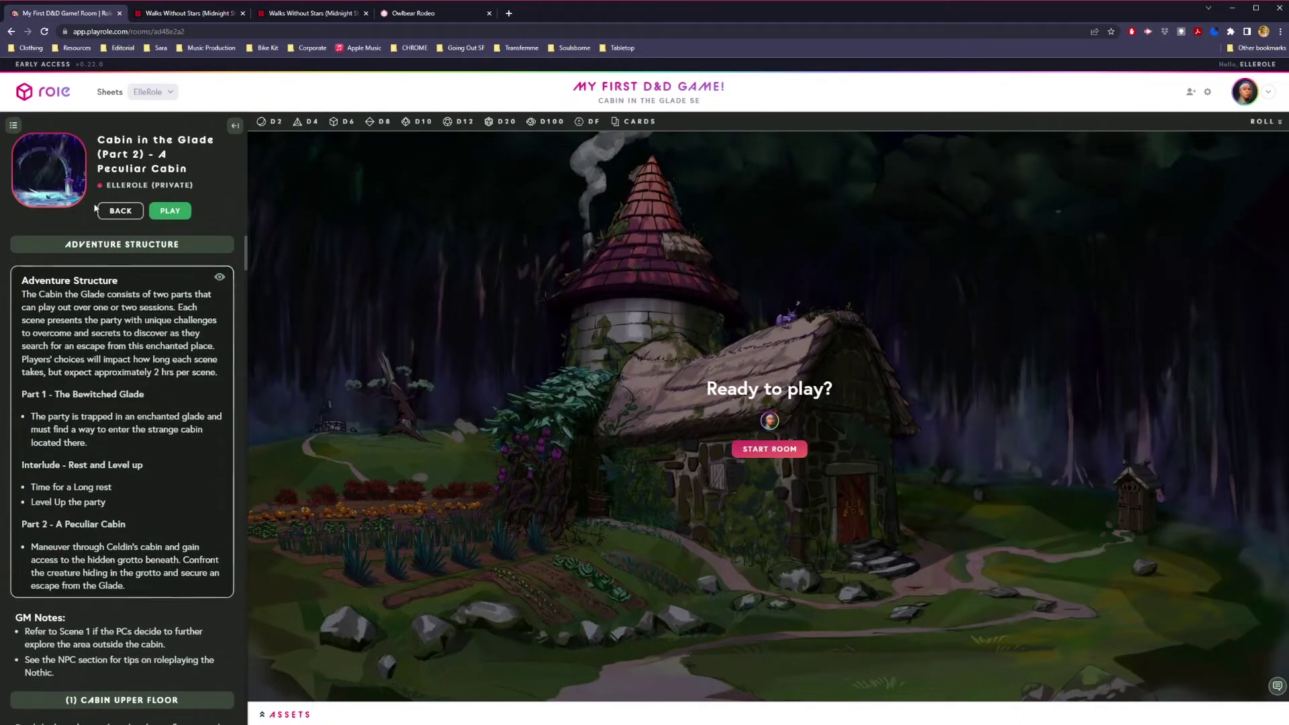
{"action": "left_click", "coordinate": [113, 214]}
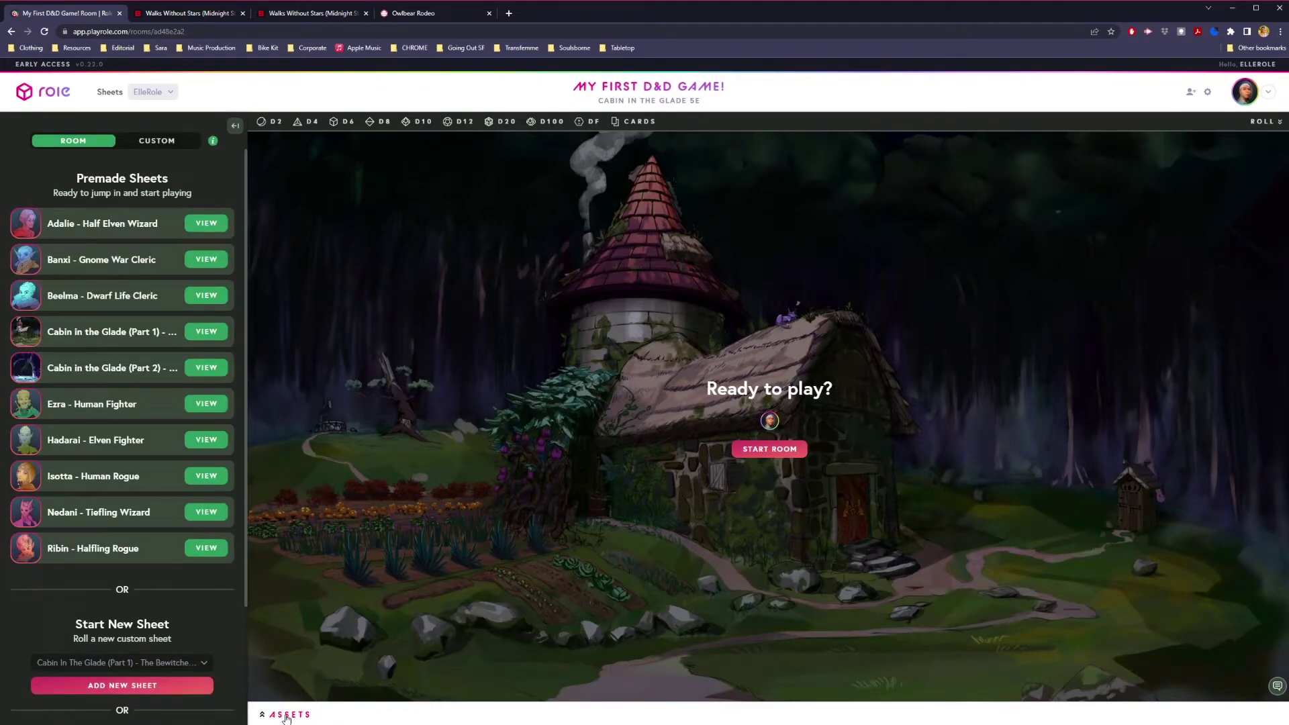
- Start the room and turn on the camera
{"action": "left_click", "coordinate": [796, 448]}
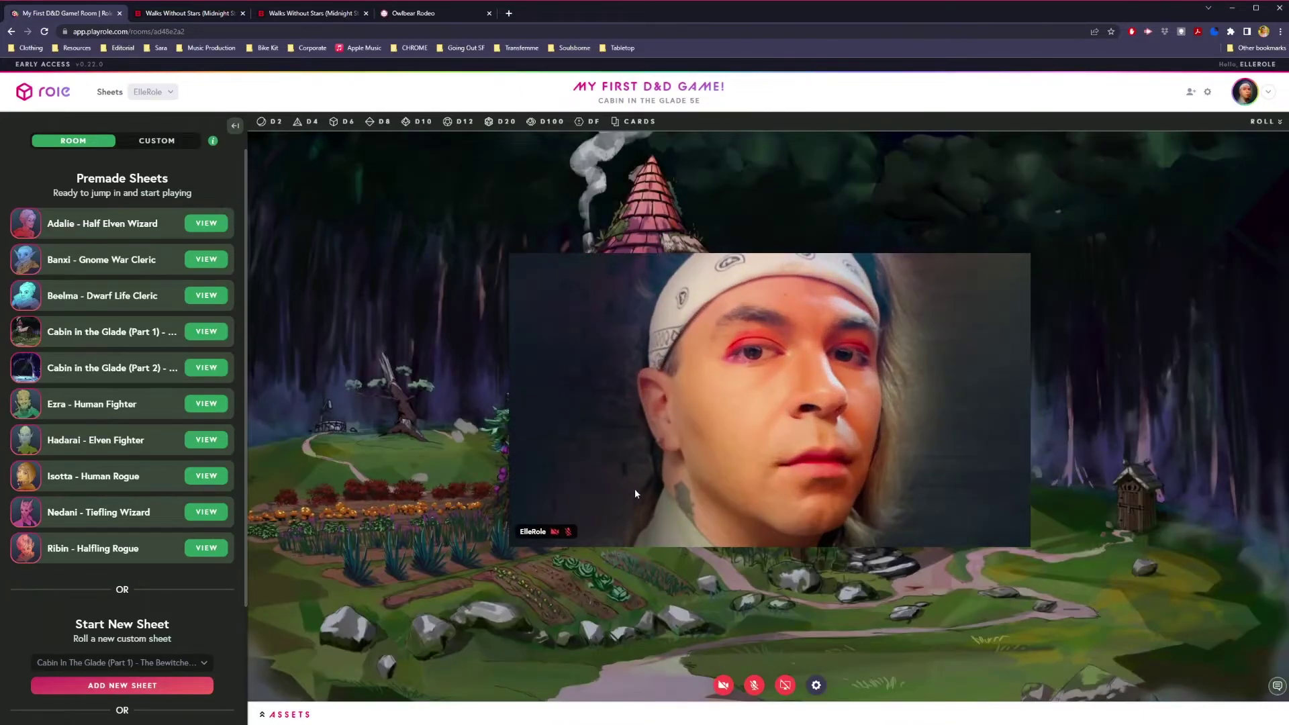
{"action": "left_click", "coordinate": [724, 686]}
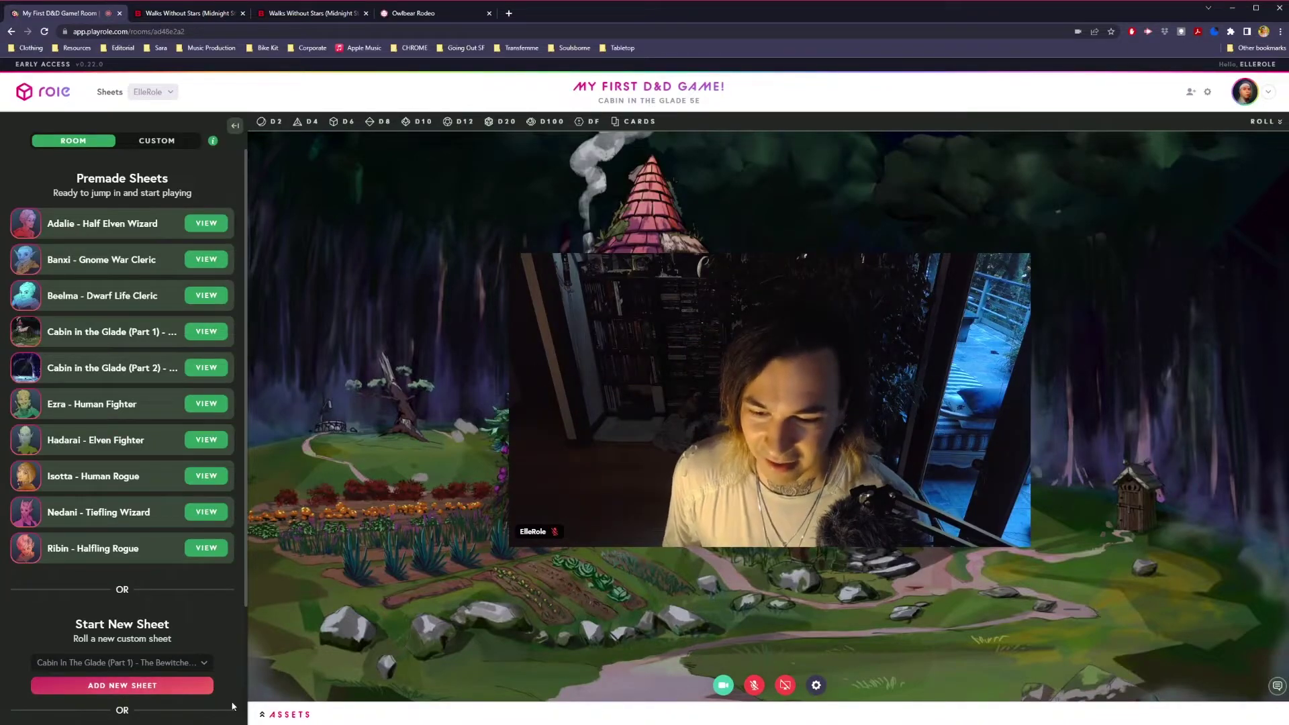
- Open the Cabin In The Glade starter adventure PDF from the room's assets in a new window, zoomed out to 33%
{"action": "left_click", "coordinate": [537, 713]}
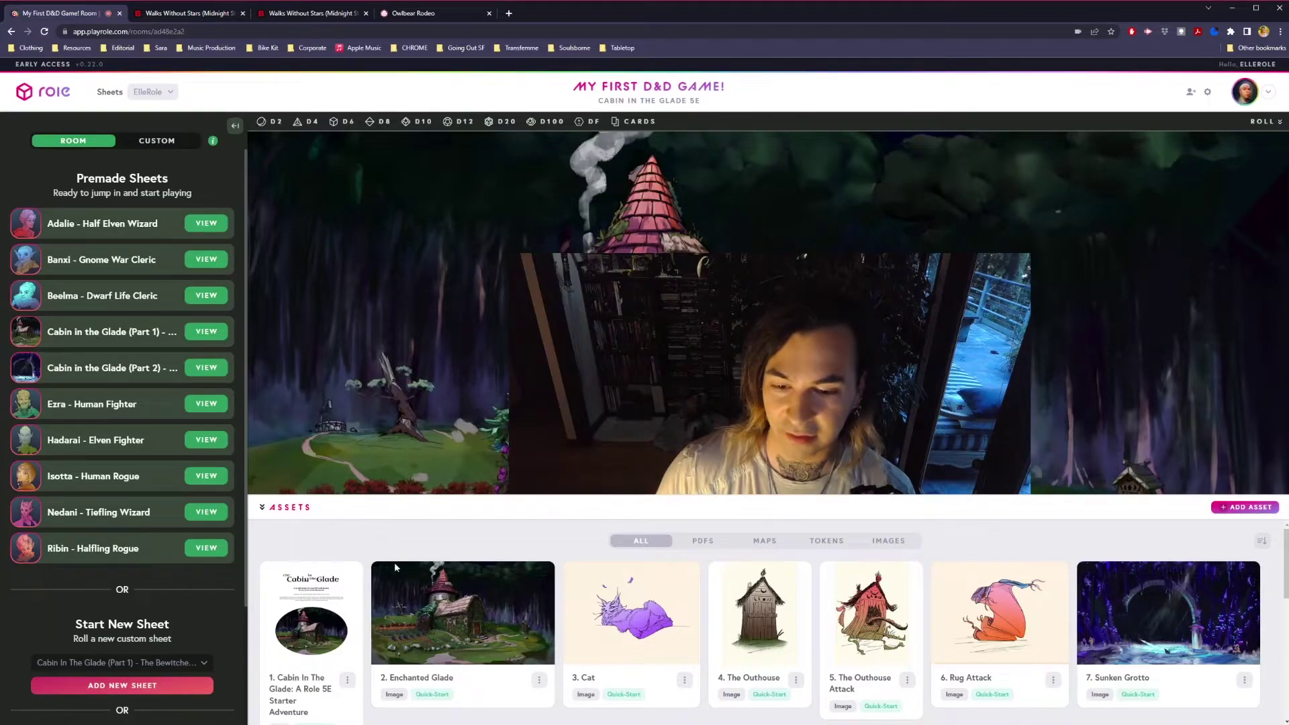
{"action": "right_click", "coordinate": [303, 640]}
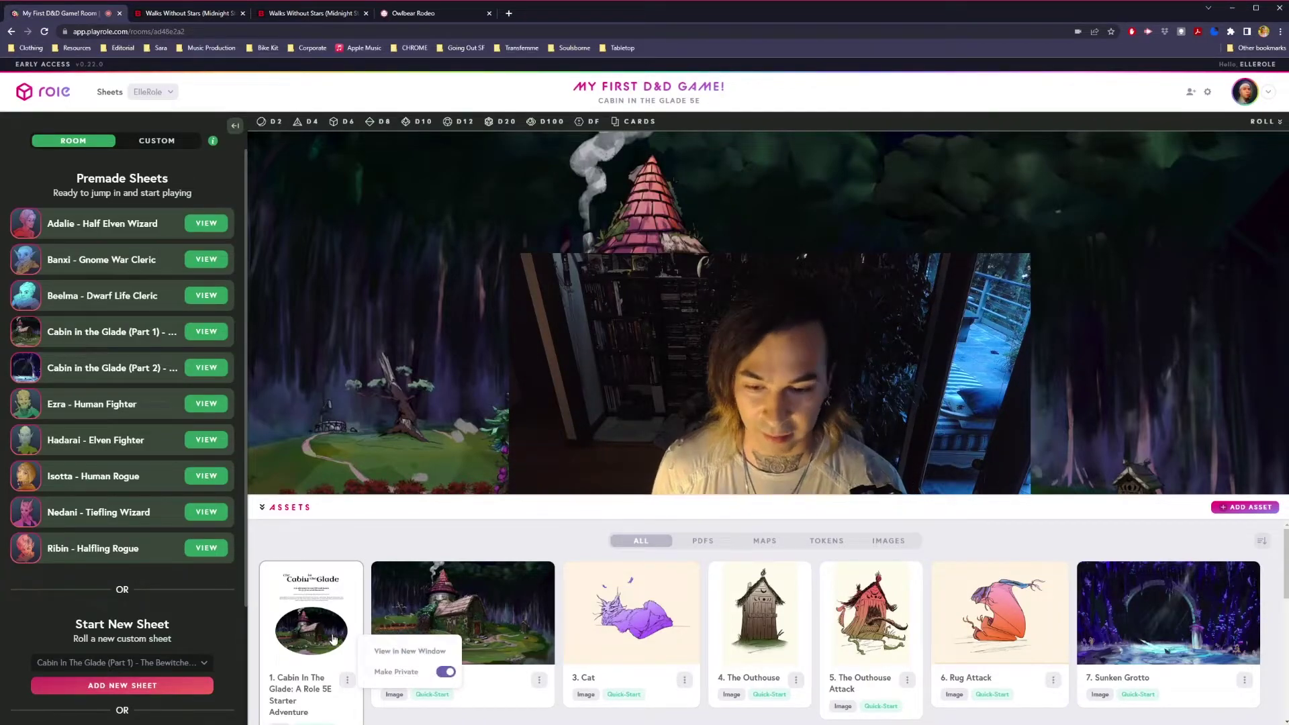
{"action": "left_click", "coordinate": [387, 657]}
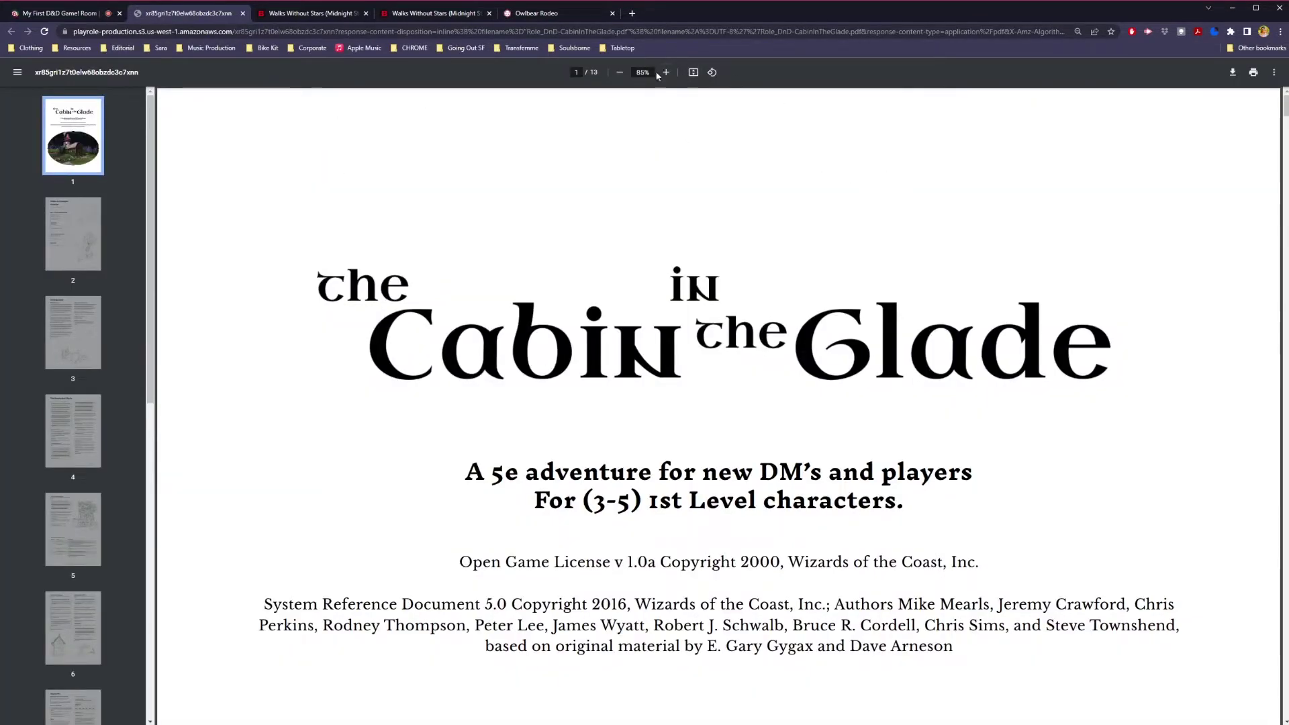
{"action": "left_click", "coordinate": [620, 72]}
{"action": "left_click", "coordinate": [620, 72]}
{"action": "left_click", "coordinate": [620, 72]}
{"action": "left_click", "coordinate": [620, 72]}
{"action": "left_click", "coordinate": [621, 72]}
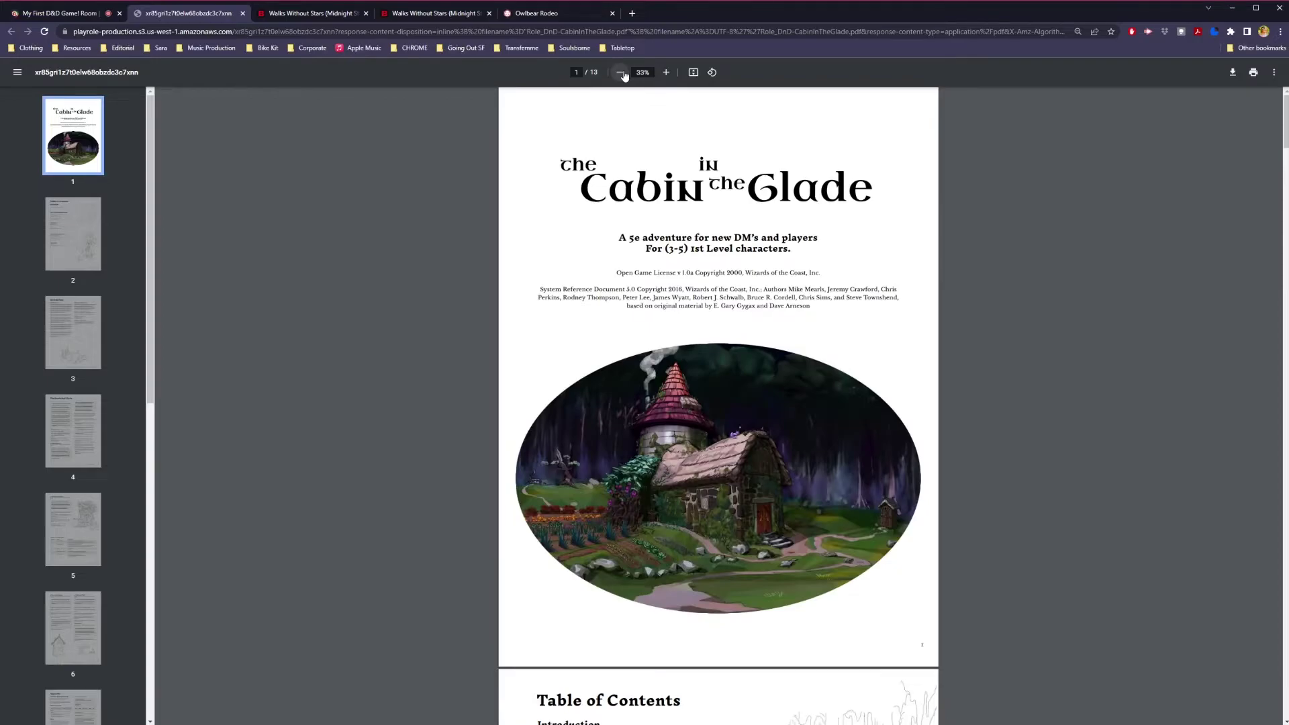
- Skim the adventure PDF from the cover through to the Credits page and back to the cover
{"action": "scroll", "coordinate": [795, 244], "scroll_direction": "down", "scroll_amount": 10}
{"action": "scroll", "coordinate": [774, 504], "scroll_direction": "down", "scroll_amount": 20}
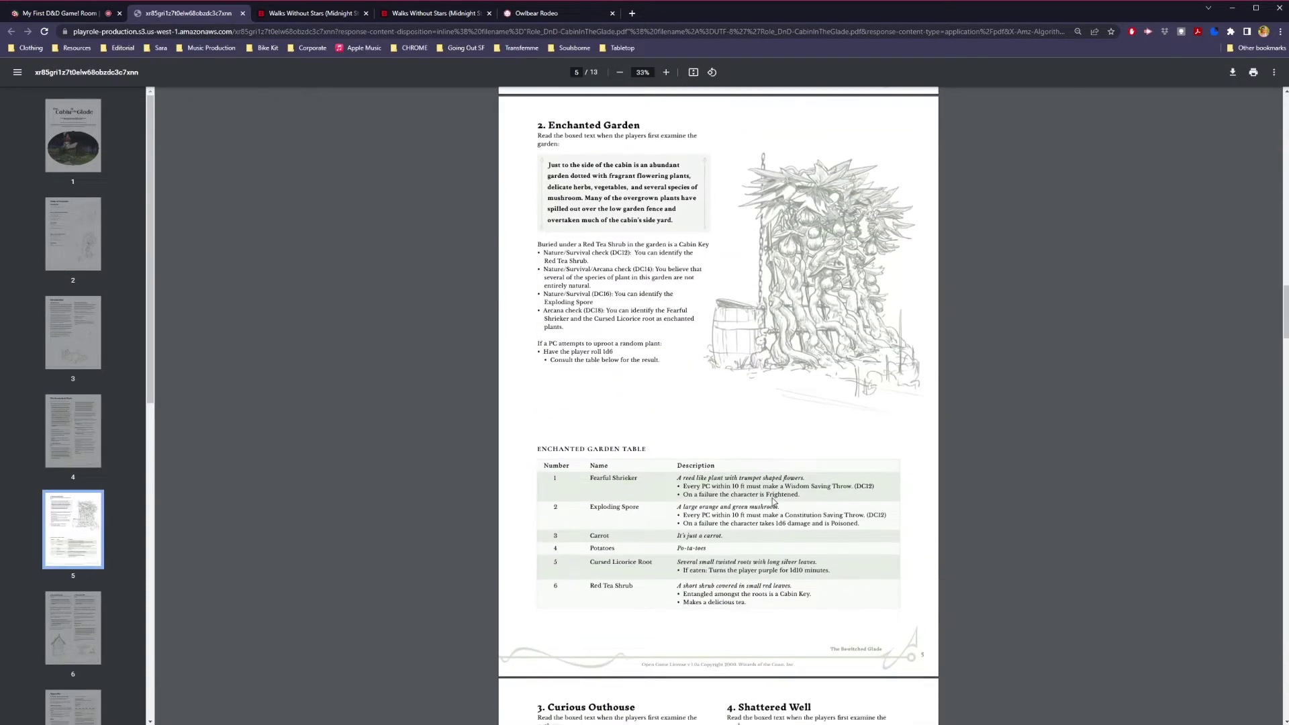
{"action": "scroll", "coordinate": [773, 502], "scroll_direction": "down", "scroll_amount": 20}
{"action": "scroll", "coordinate": [774, 502], "scroll_direction": "down", "scroll_amount": 20}
{"action": "scroll", "coordinate": [771, 501], "scroll_direction": "down", "scroll_amount": 15}
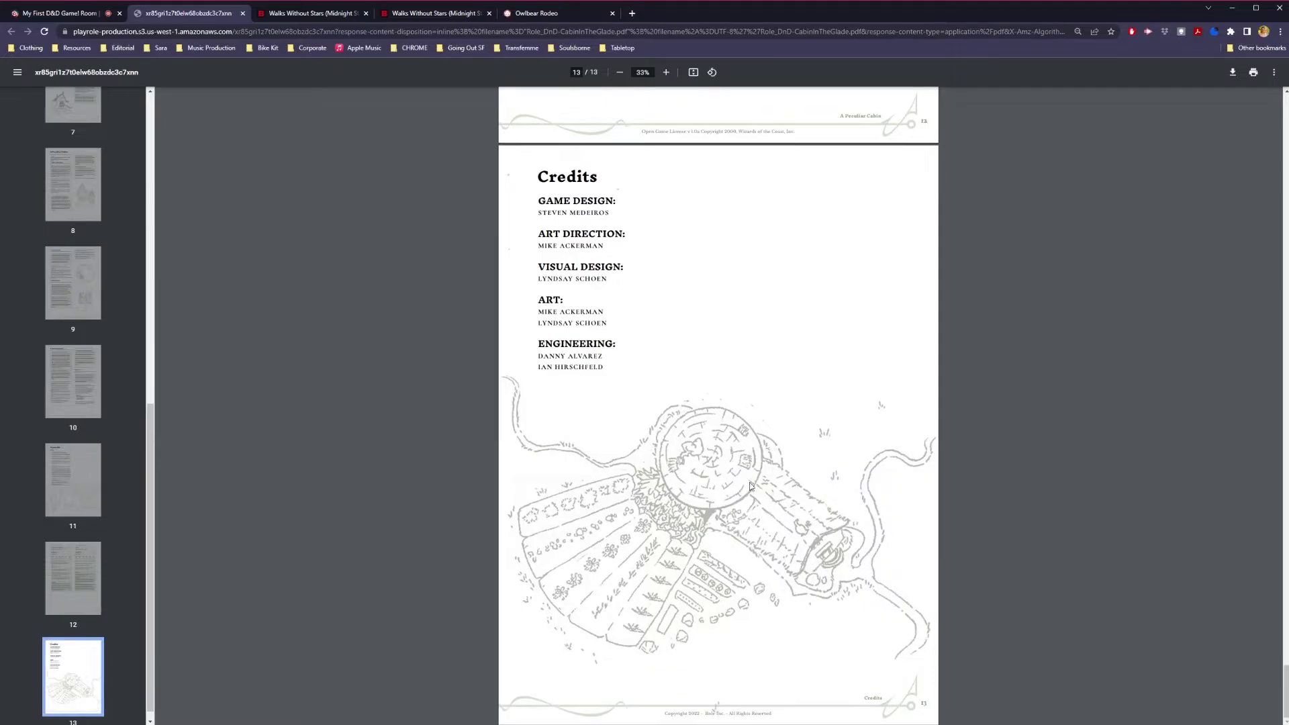
{"action": "scroll", "coordinate": [719, 419], "scroll_direction": "up", "scroll_amount": 18}
{"action": "scroll", "coordinate": [864, 346], "scroll_direction": "up", "scroll_amount": 20}
{"action": "scroll", "coordinate": [811, 364], "scroll_direction": "up", "scroll_amount": 20}
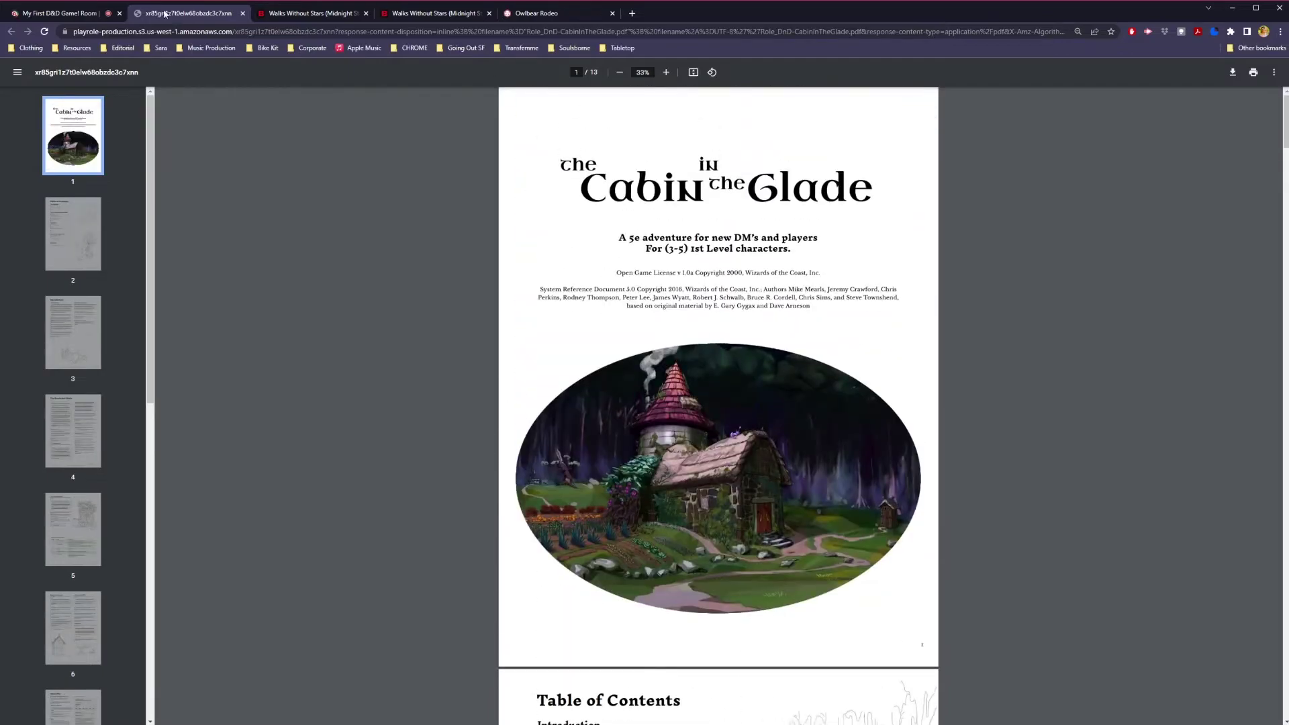
- Switch back to the game room and show the Enchanted Glade image to the party
{"action": "left_click", "coordinate": [87, 21]}
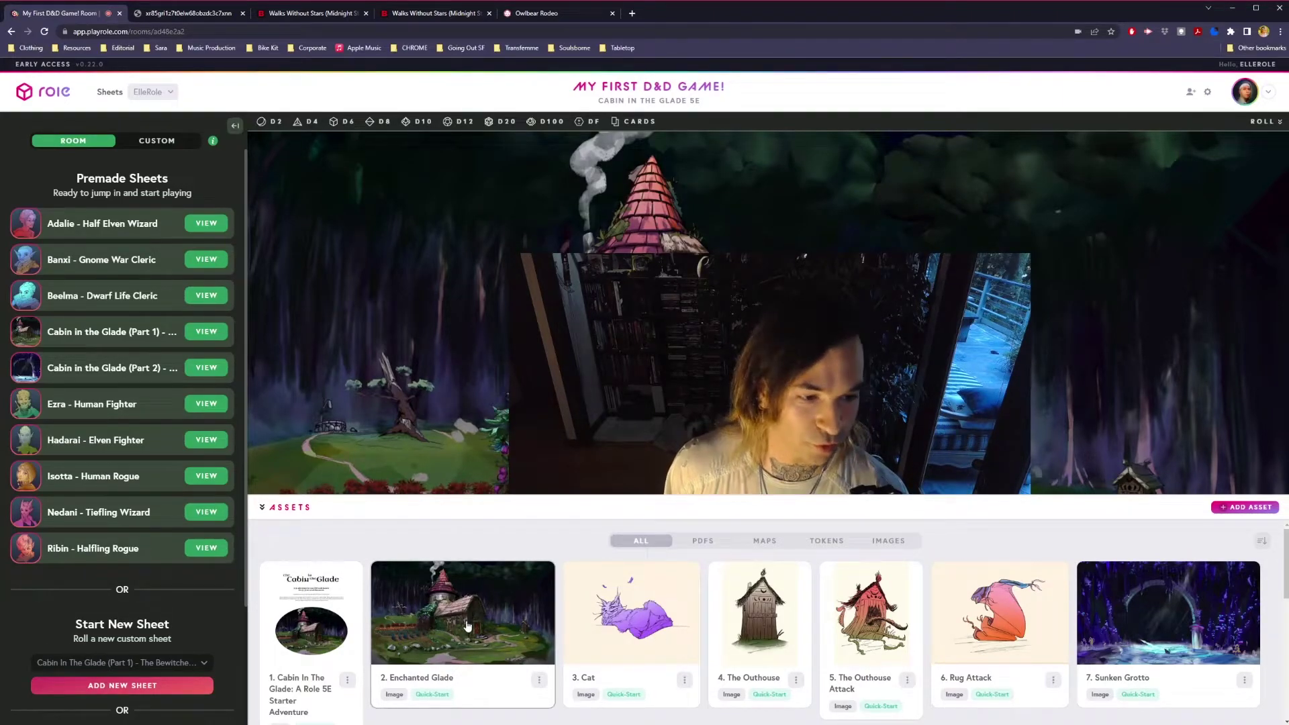
{"action": "left_click", "coordinate": [540, 681]}
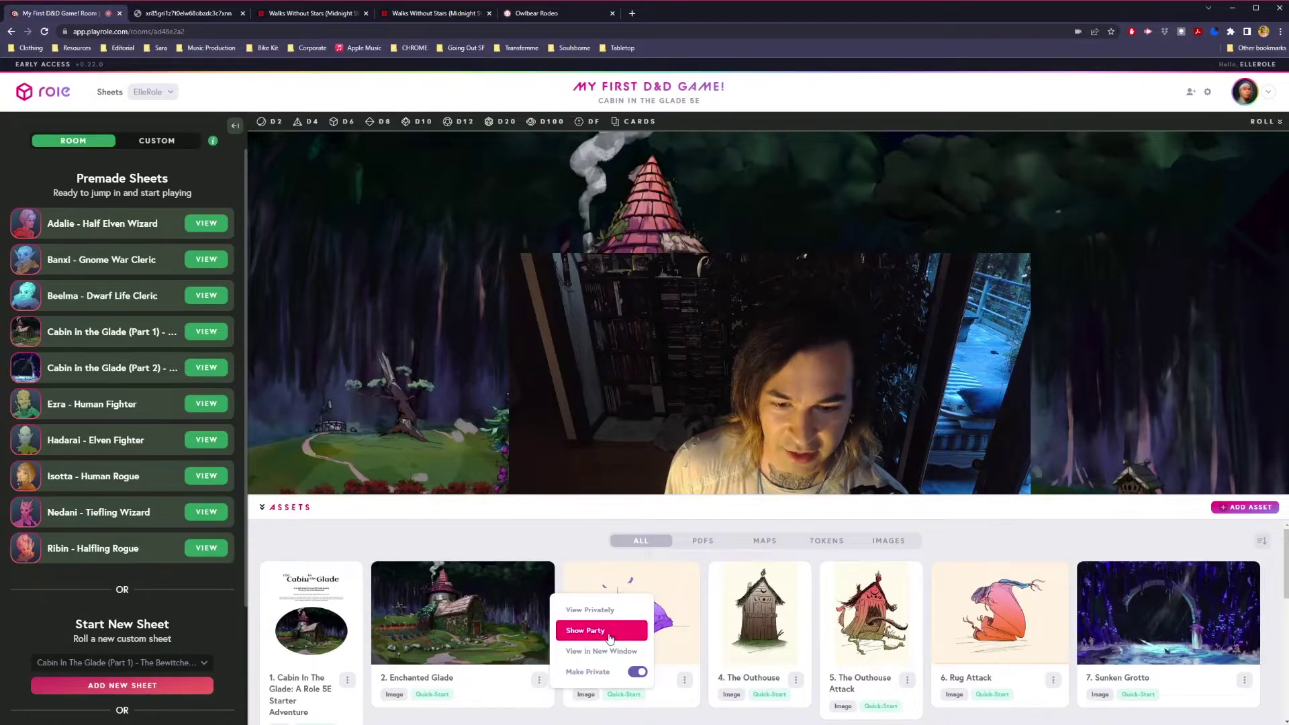
{"action": "left_click", "coordinate": [584, 631]}
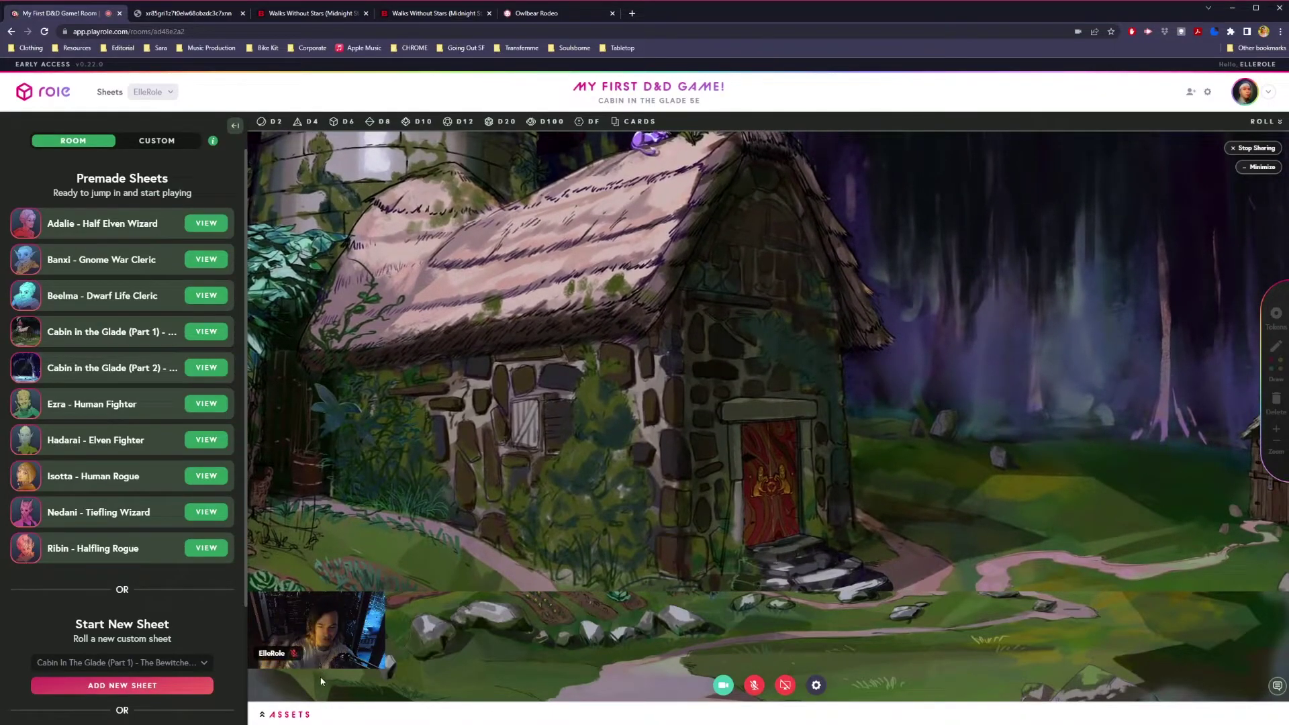
- Show the Cat image from the assets to the party and zoom it out to show the whole picture
{"action": "left_click", "coordinate": [299, 716]}
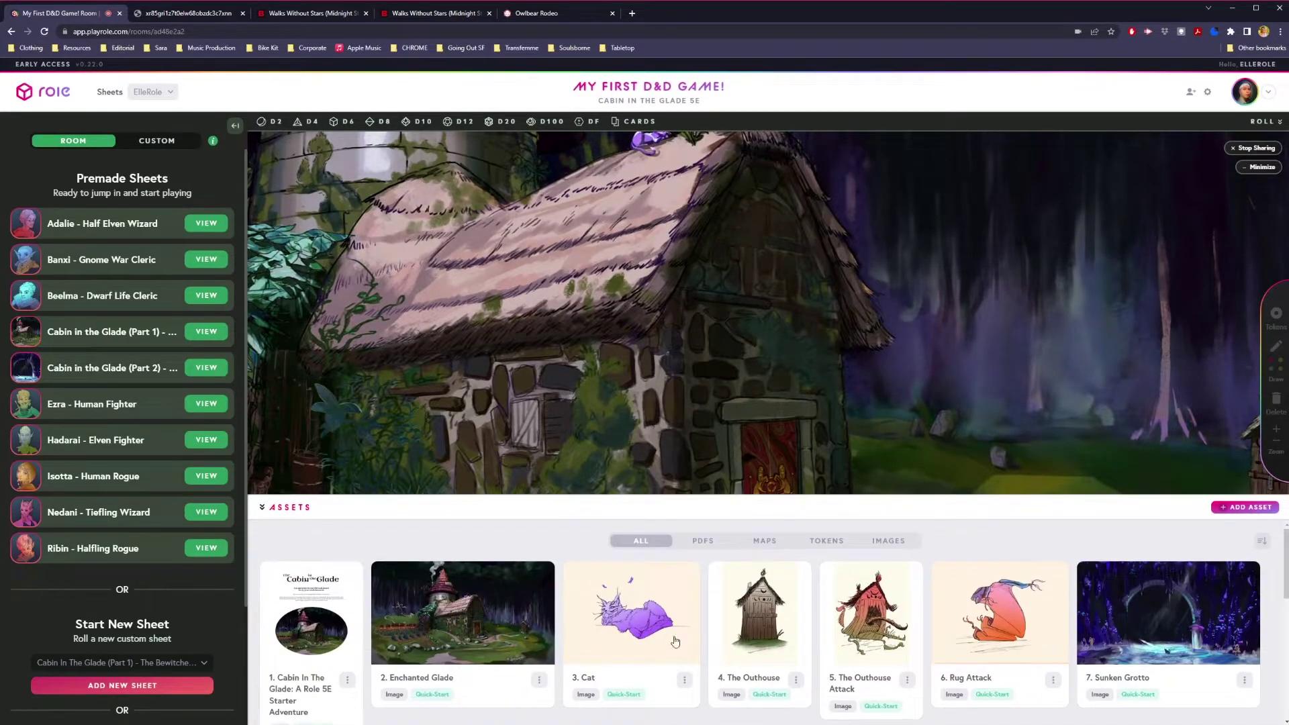
{"action": "left_click", "coordinate": [796, 680]}
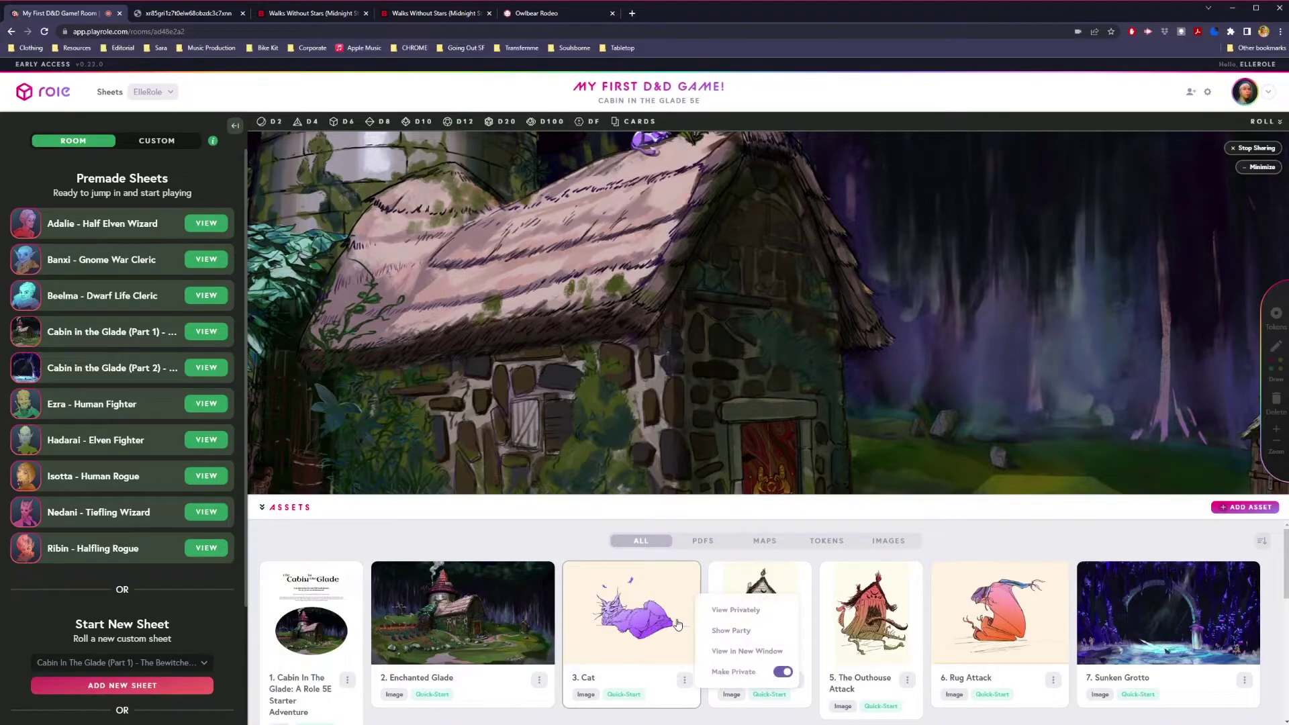
{"action": "left_click", "coordinate": [719, 638]}
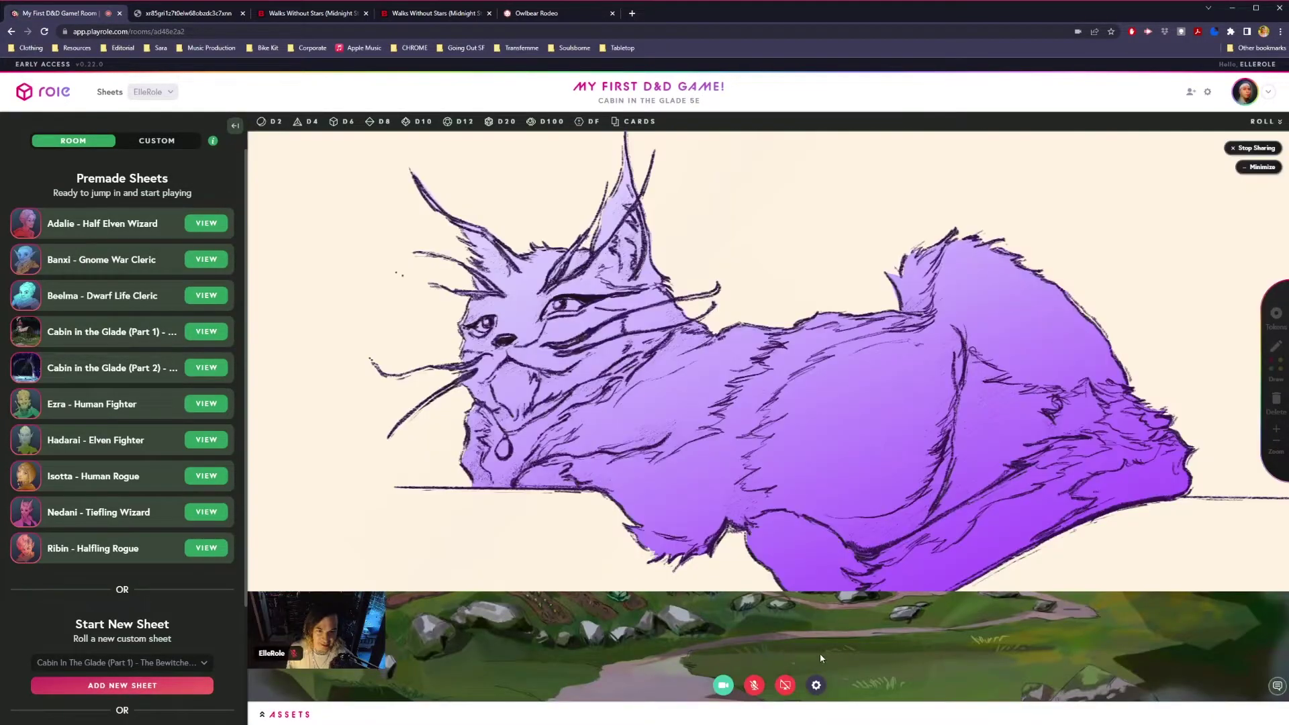
{"action": "left_click", "coordinate": [1278, 444]}
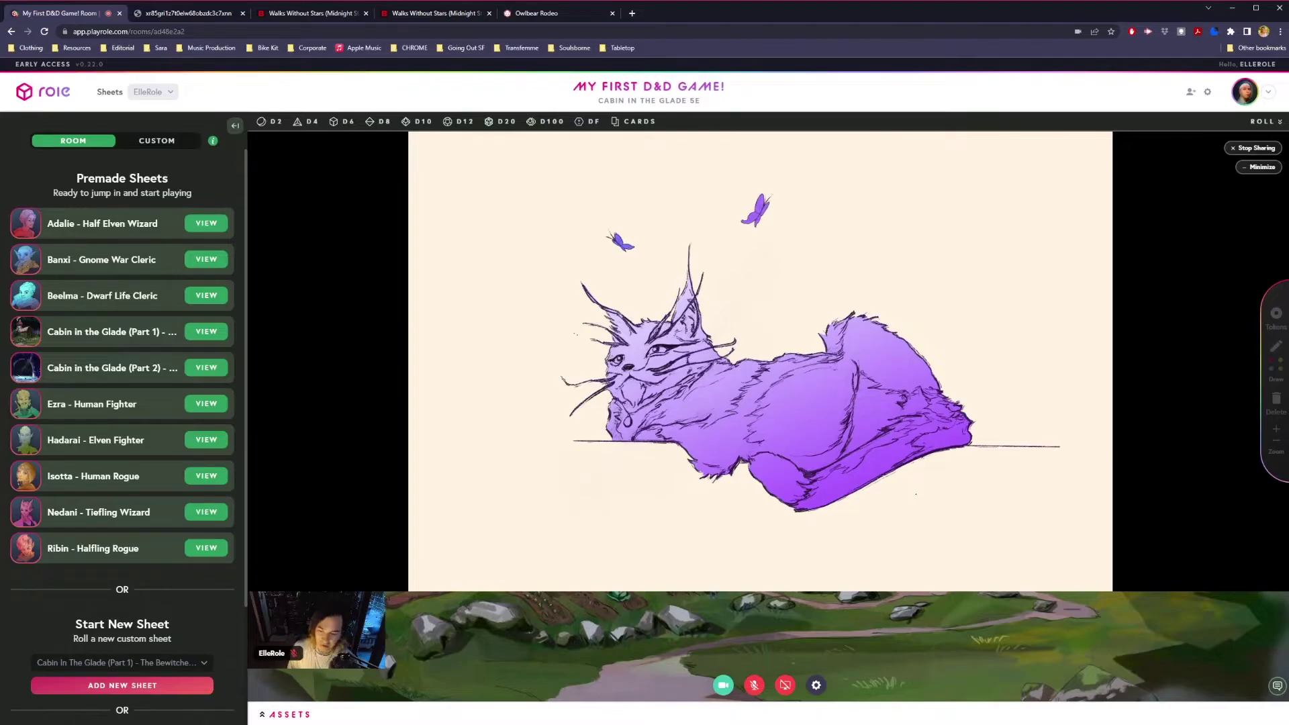
- Find the DM Guide 1: Glade map among the room's assets and show it to the party
{"action": "left_click", "coordinate": [330, 720]}
{"action": "scroll", "coordinate": [413, 590], "scroll_direction": "down", "scroll_amount": 3}
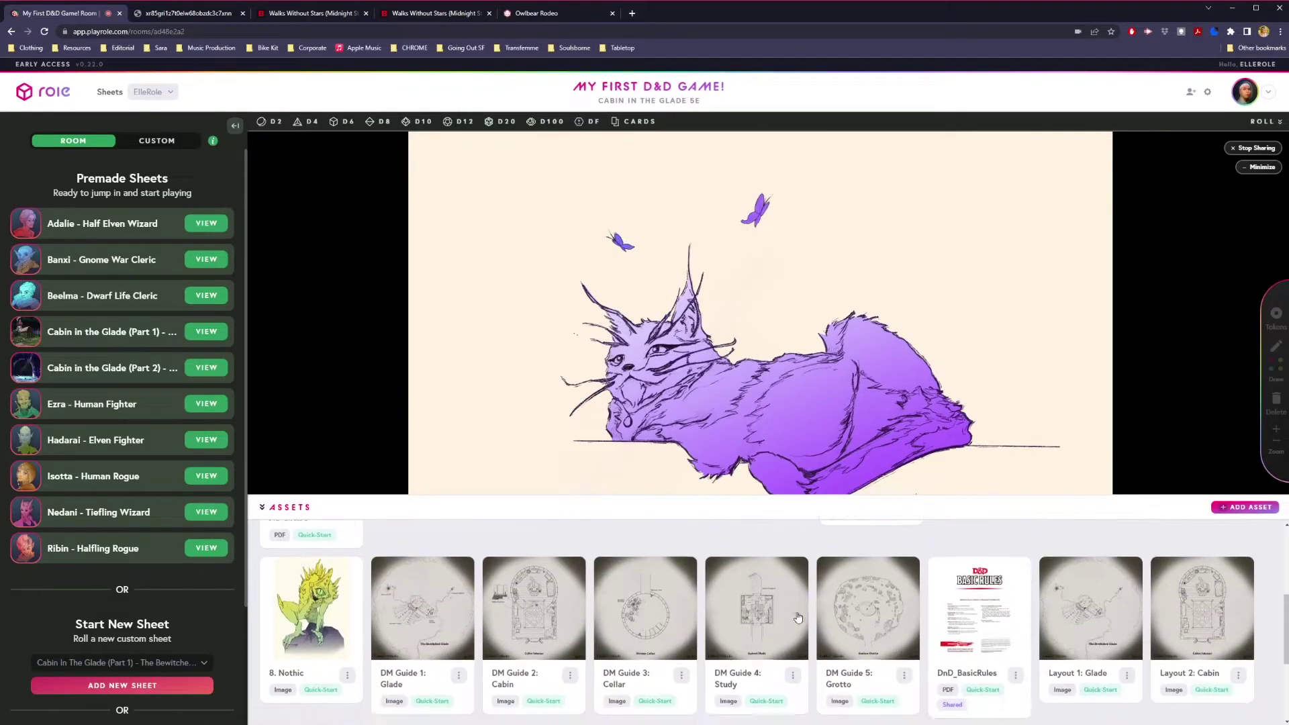
{"action": "scroll", "coordinate": [397, 660], "scroll_direction": "down", "scroll_amount": 1}
{"action": "scroll", "coordinate": [397, 661], "scroll_direction": "up", "scroll_amount": 1}
{"action": "left_click", "coordinate": [487, 637]}
{"action": "left_click", "coordinate": [495, 665]}
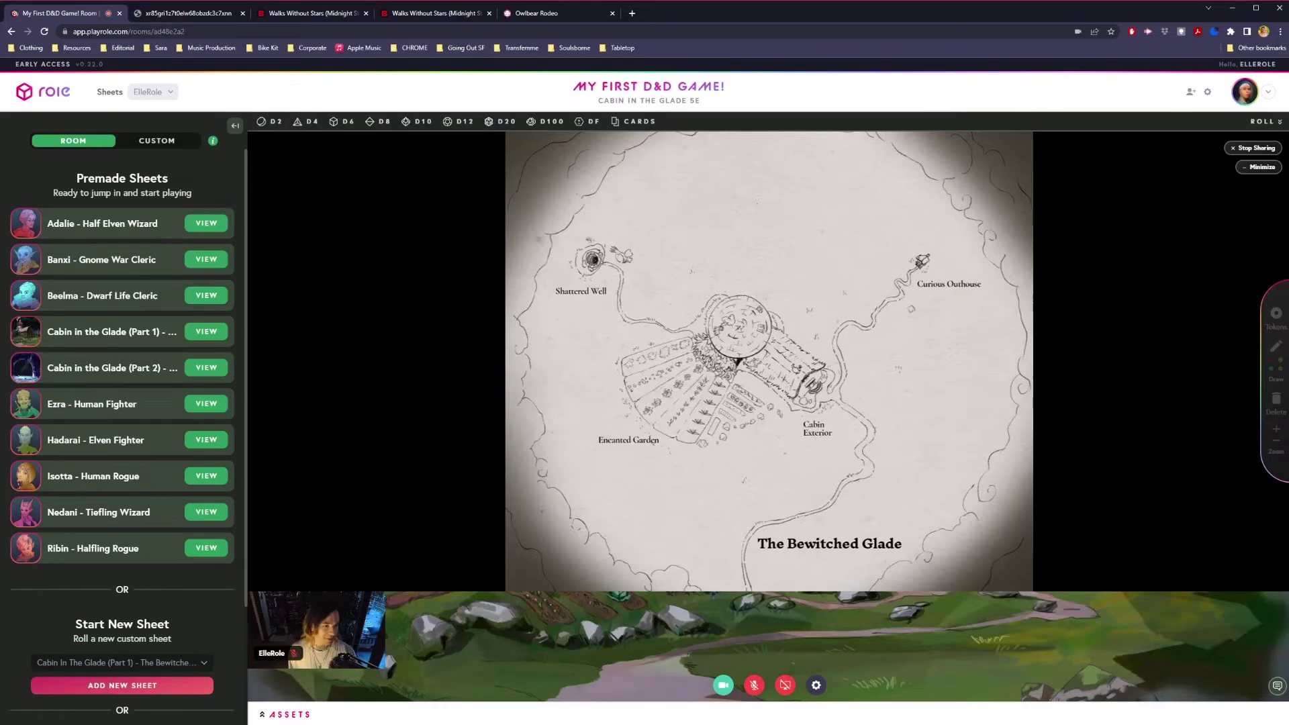
- Draw freehand pink marks on the shared Bewitched Glade map, around and above the cabin
{"action": "left_click", "coordinate": [1276, 366]}
{"action": "left_click_drag", "start_coordinate": [816, 225], "coordinate": [792, 236]}
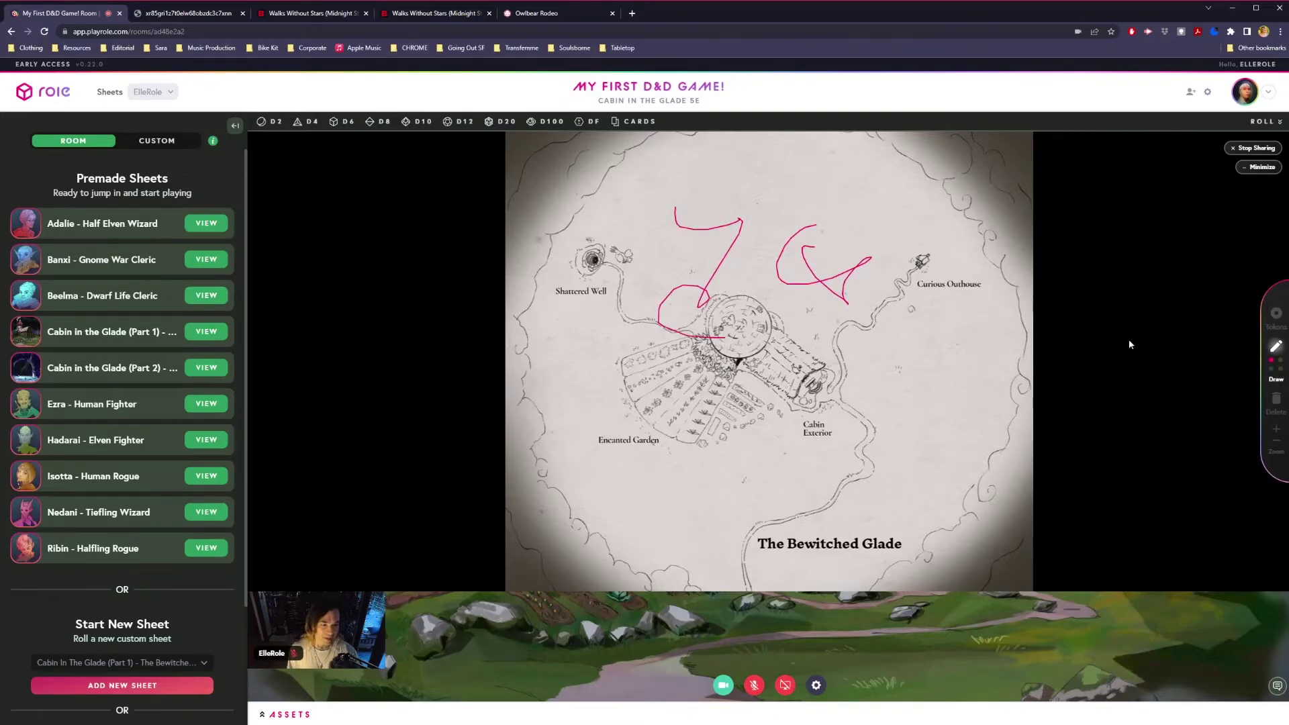
- Look through the room's assets, from the DM Guide maps down to Layout 4: Study, and close the asset tray
{"action": "left_click", "coordinate": [282, 714]}
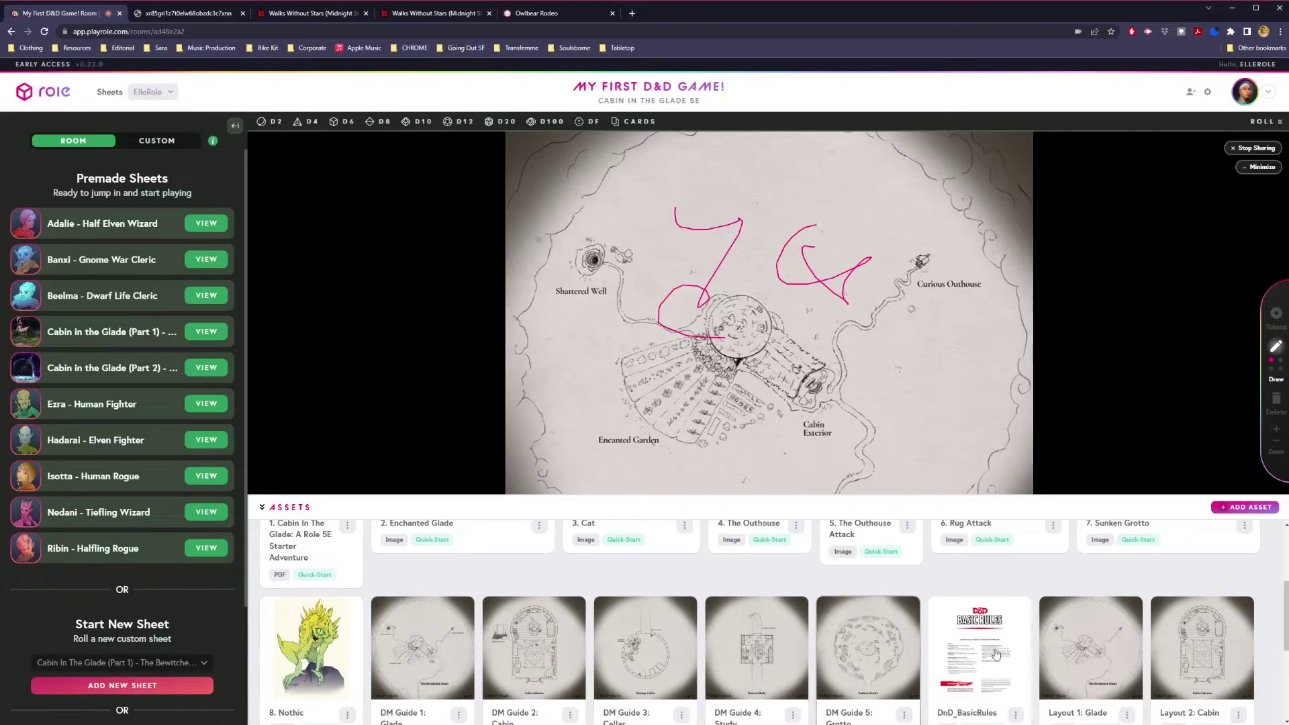
{"action": "scroll", "coordinate": [907, 638], "scroll_direction": "down", "scroll_amount": 2}
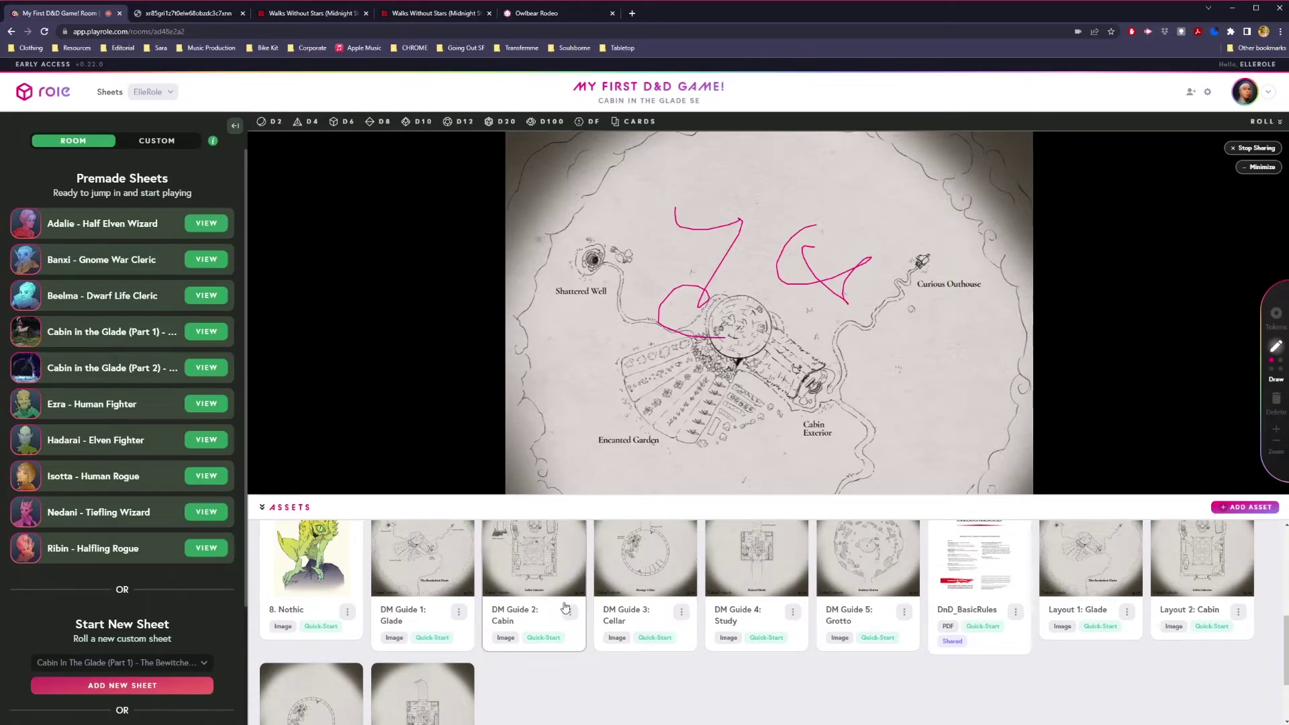
{"action": "scroll", "coordinate": [421, 669], "scroll_direction": "down", "scroll_amount": 1}
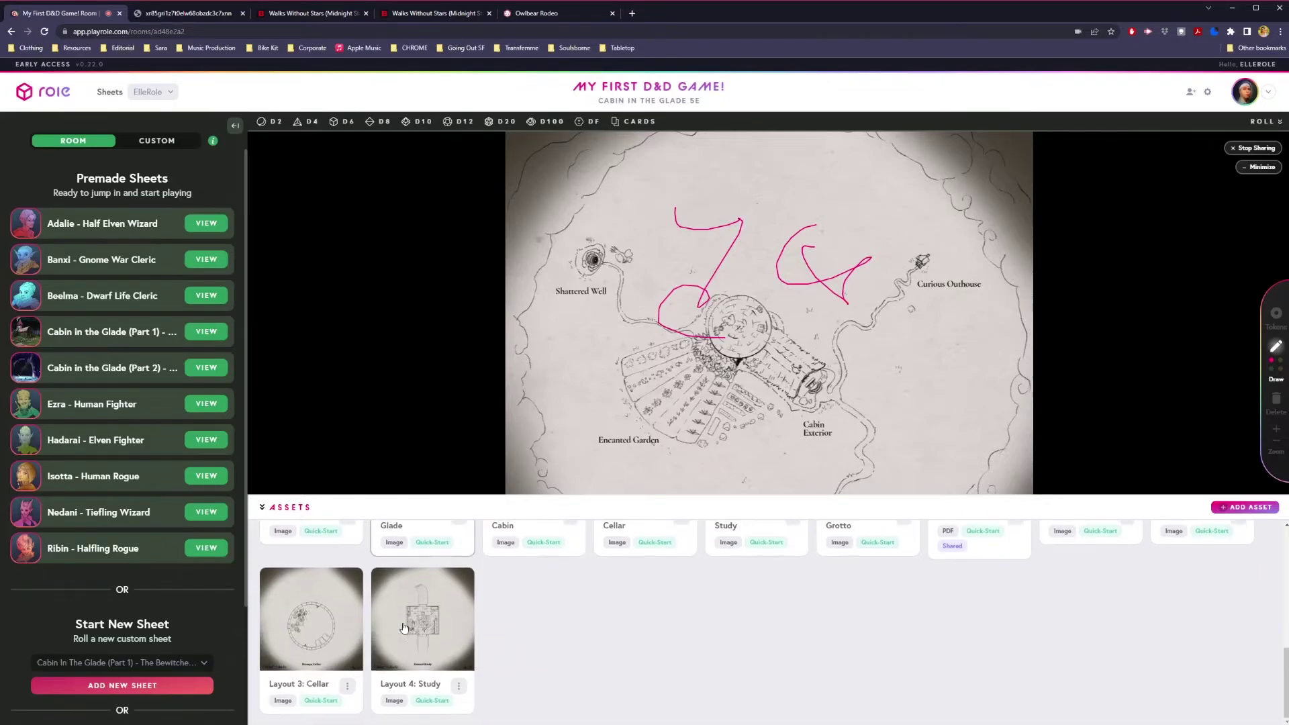
{"action": "scroll", "coordinate": [604, 591], "scroll_direction": "up", "scroll_amount": 4}
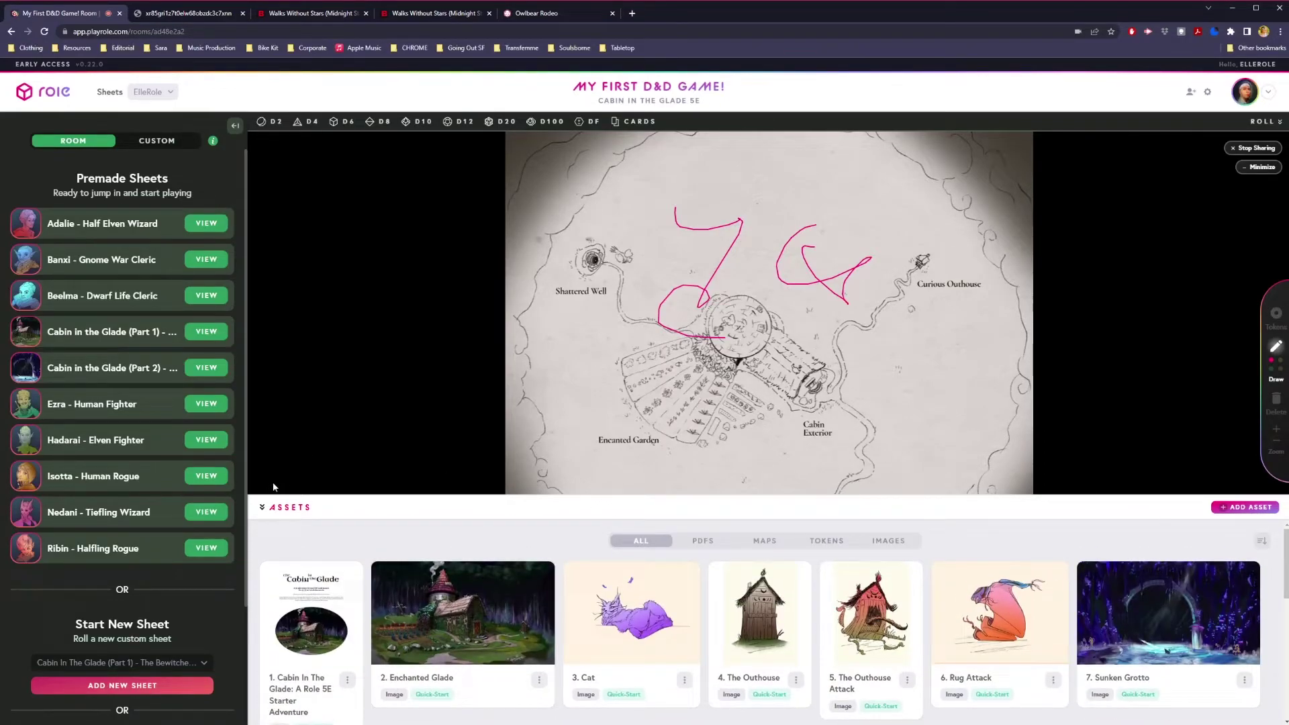
{"action": "left_click", "coordinate": [298, 512]}
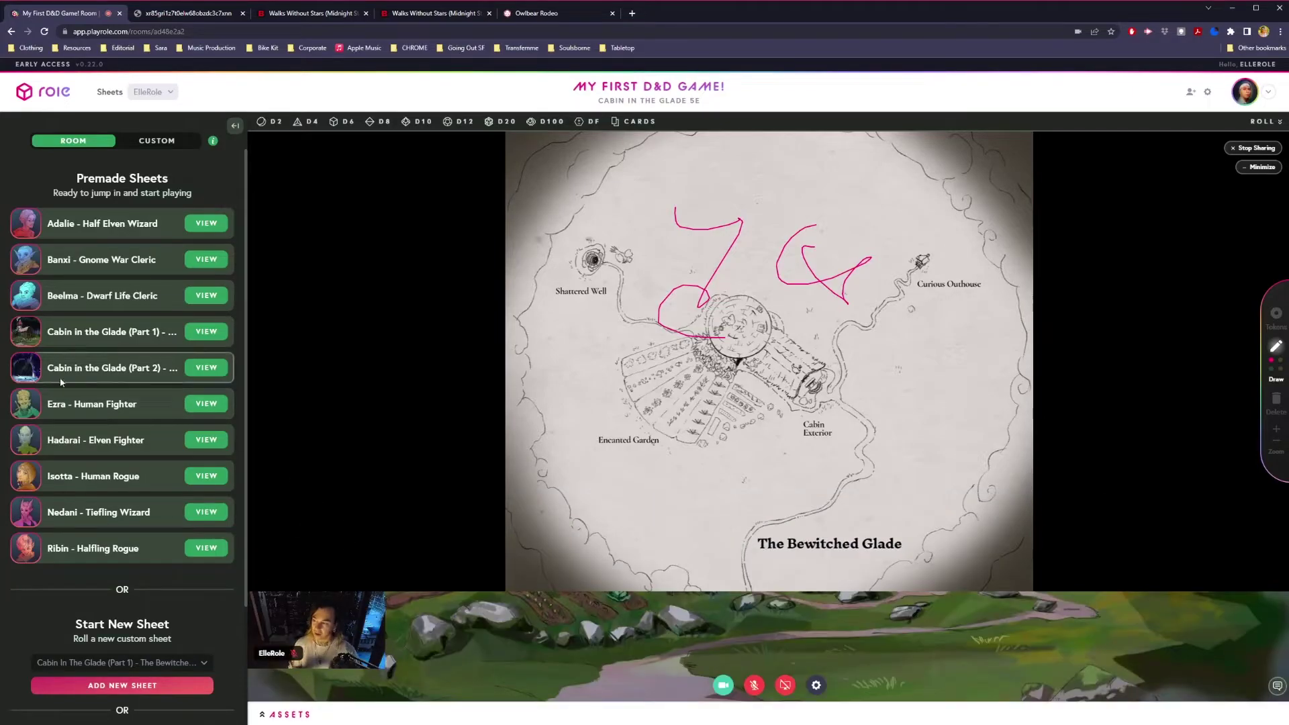
- Stop sharing the Bewitched Glade map and review the options for adding sheets, down to the D&D Beyond import
{"action": "left_click", "coordinate": [1251, 149]}
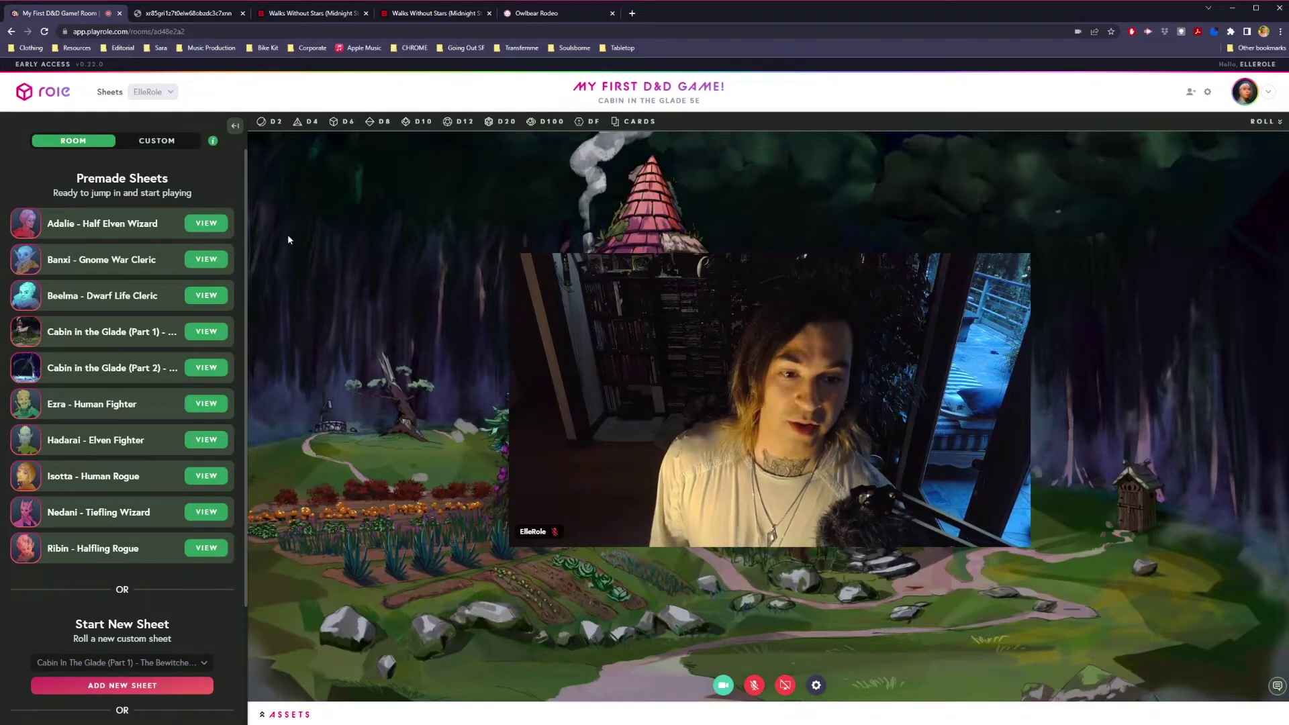
{"action": "scroll", "coordinate": [176, 417], "scroll_direction": "down", "scroll_amount": 2}
{"action": "scroll", "coordinate": [176, 416], "scroll_direction": "down", "scroll_amount": 1}
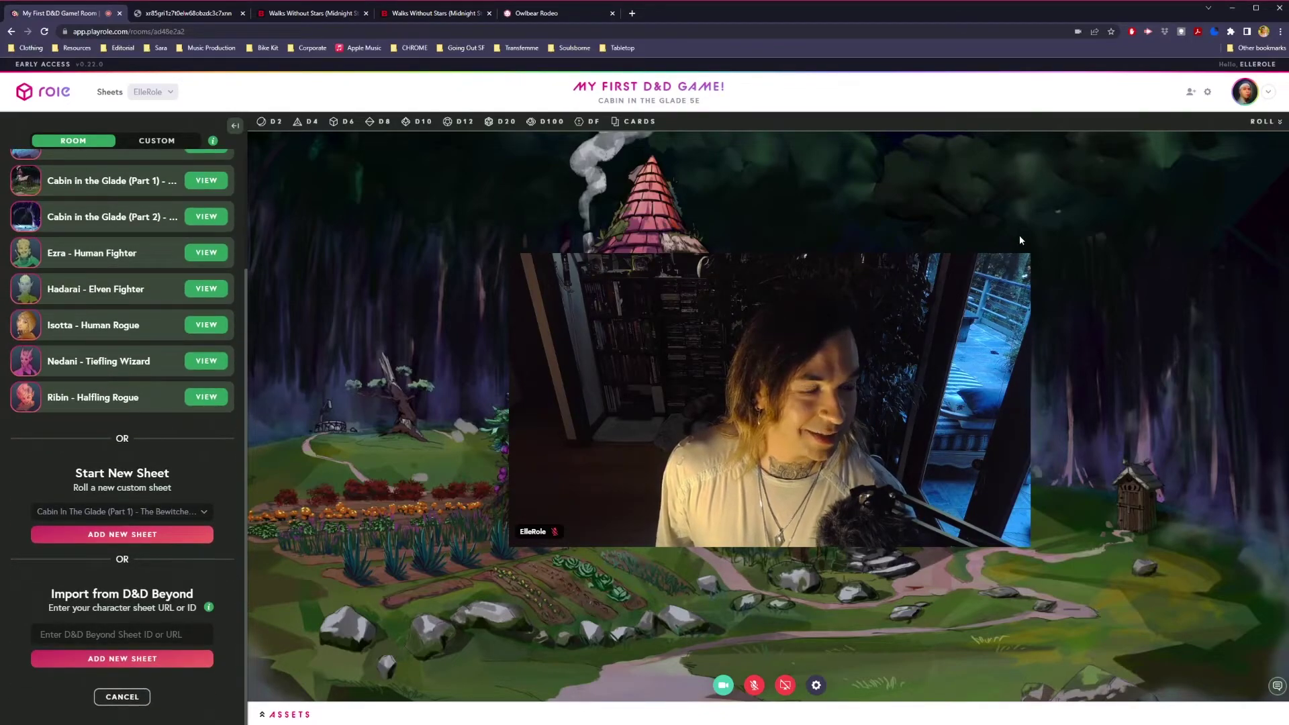
- Create a new Homeworld Revelations game room named "Homies of the Worlds" from the featured games and dismiss its welcome message
{"action": "left_click", "coordinate": [56, 96]}
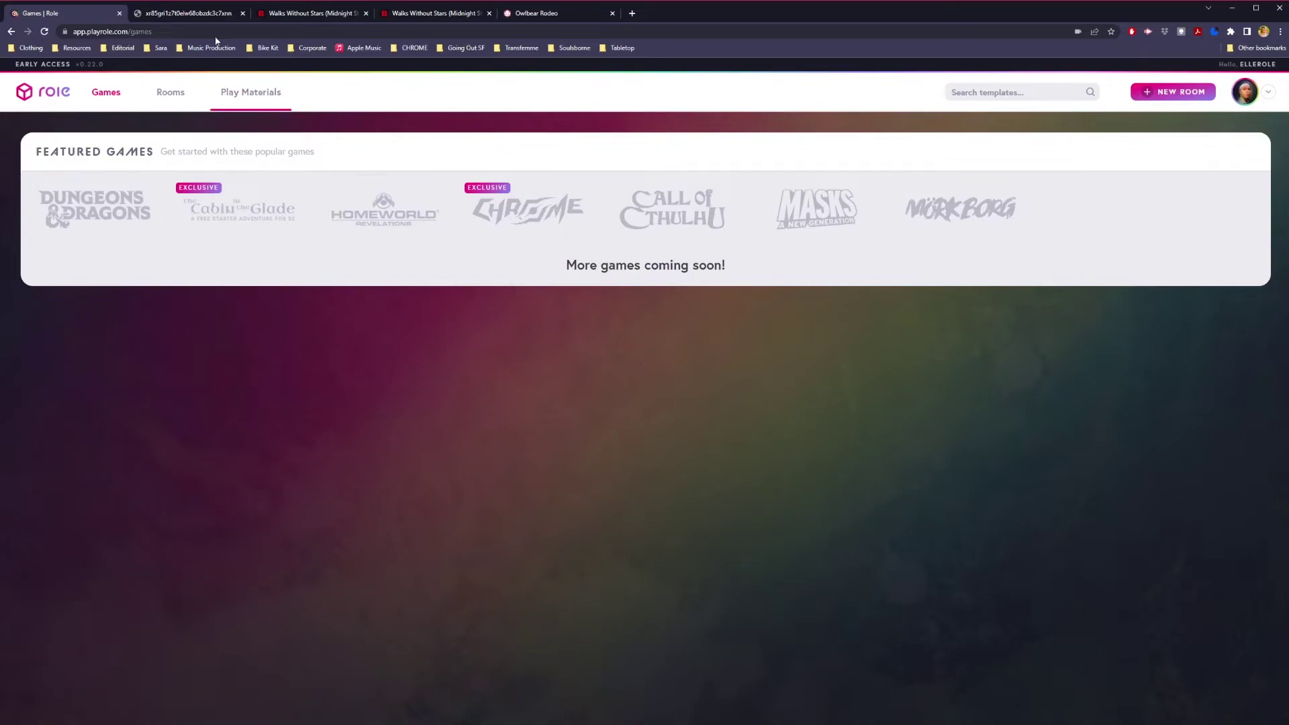
{"action": "mouse_move", "coordinate": [377, 227]}
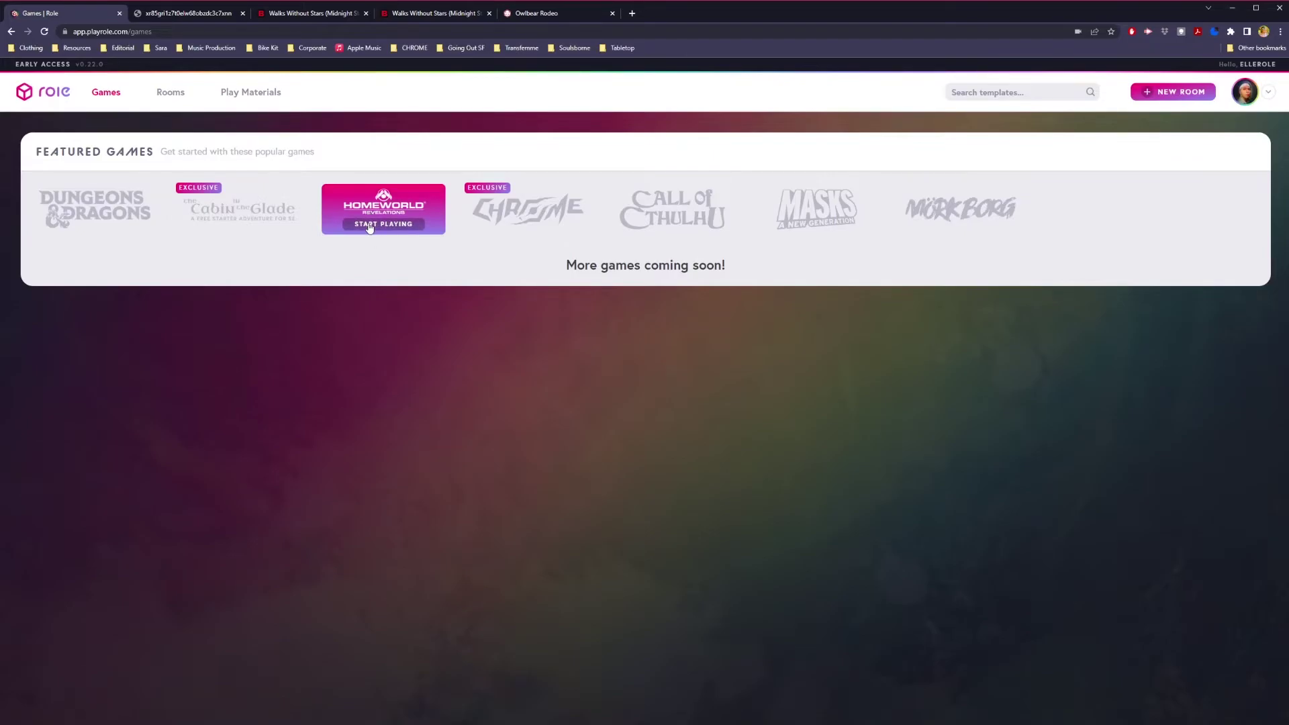
{"action": "left_click", "coordinate": [369, 228]}
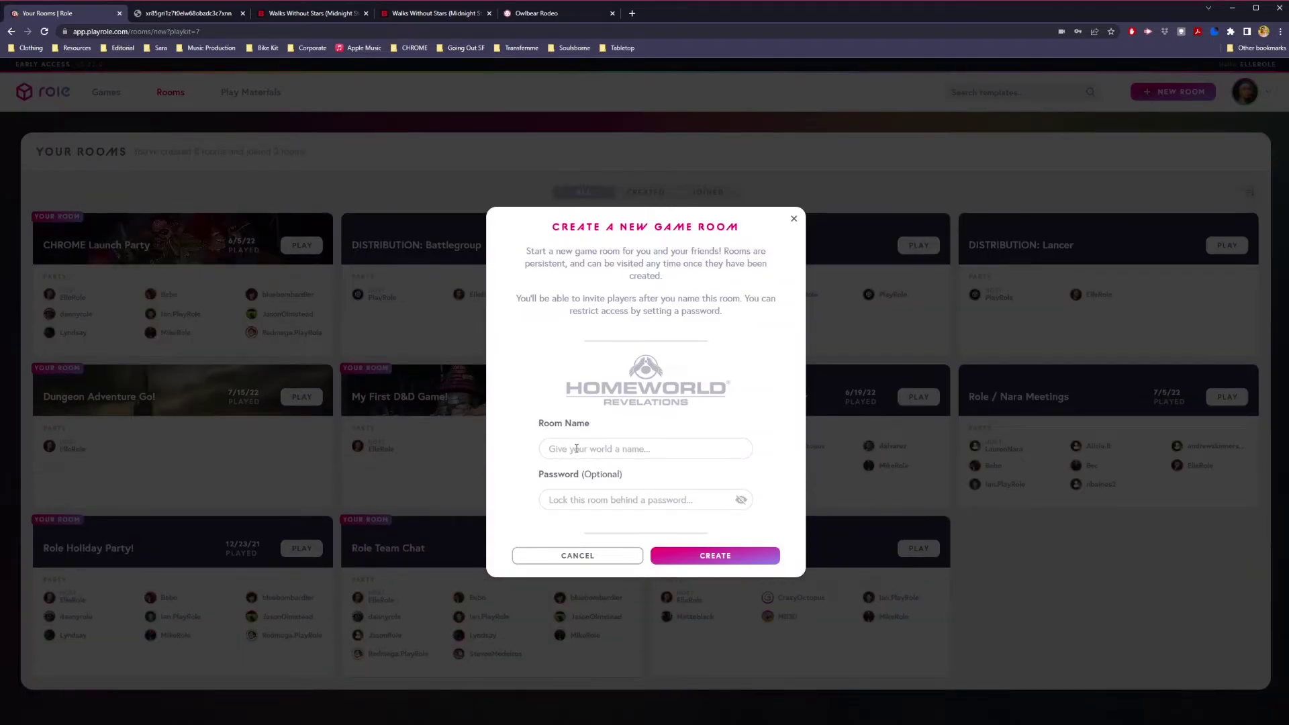
{"action": "type", "text": "Homies of the Worlds"}
{"action": "left_click", "coordinate": [724, 564]}
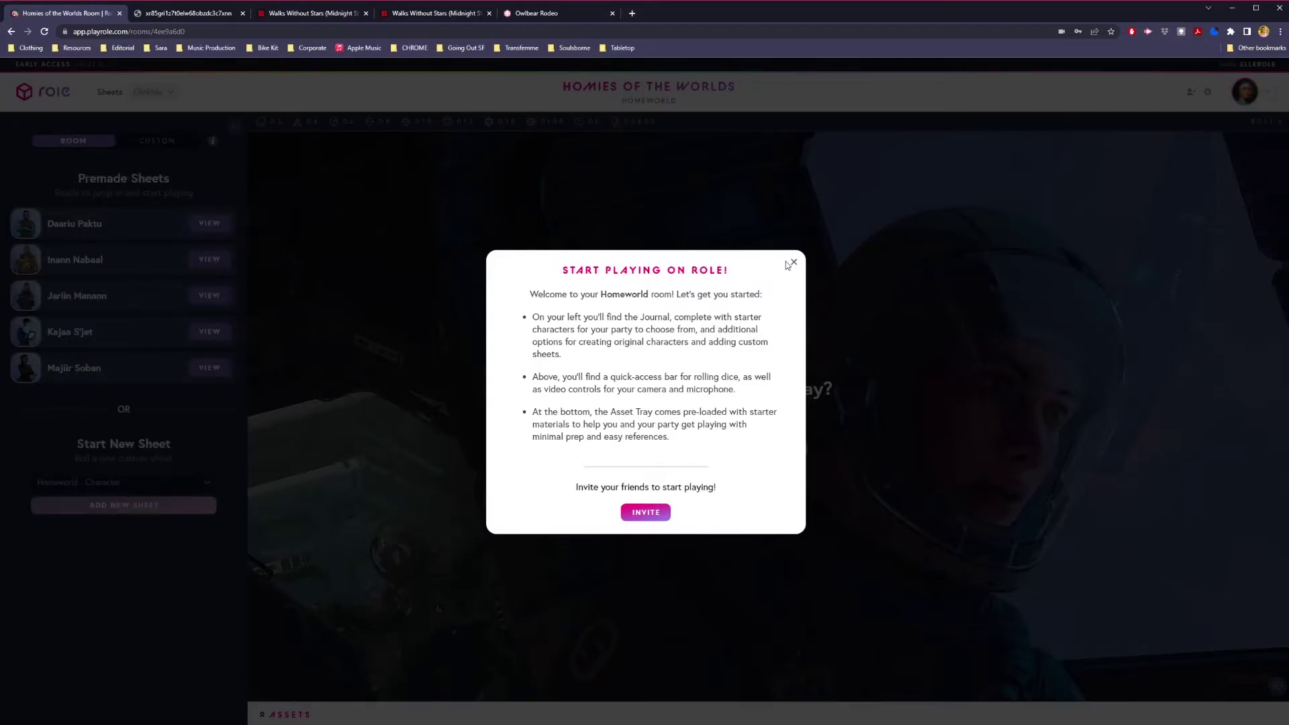
{"action": "left_click", "coordinate": [796, 263]}
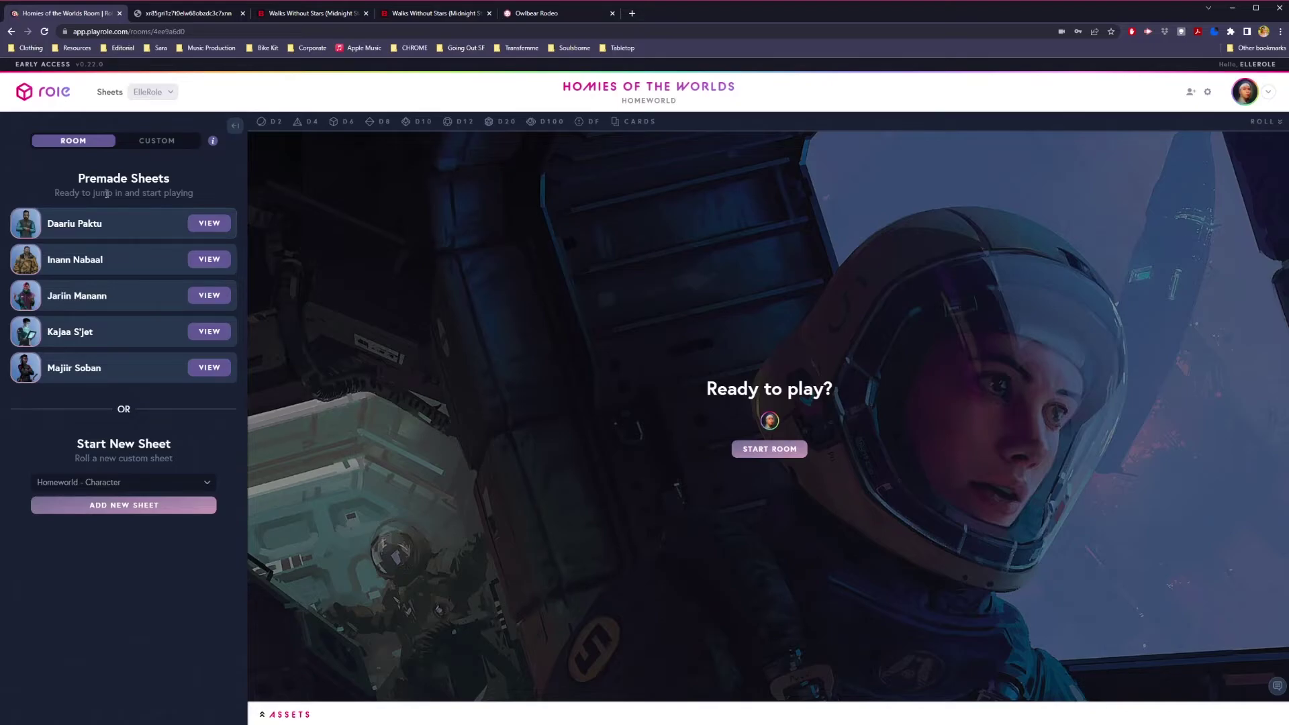
- View the premade character sheet of Daariu Paktu, read through it and return to the list of premade sheets
{"action": "left_click", "coordinate": [208, 222]}
{"action": "scroll", "coordinate": [168, 470], "scroll_direction": "down", "scroll_amount": 5}
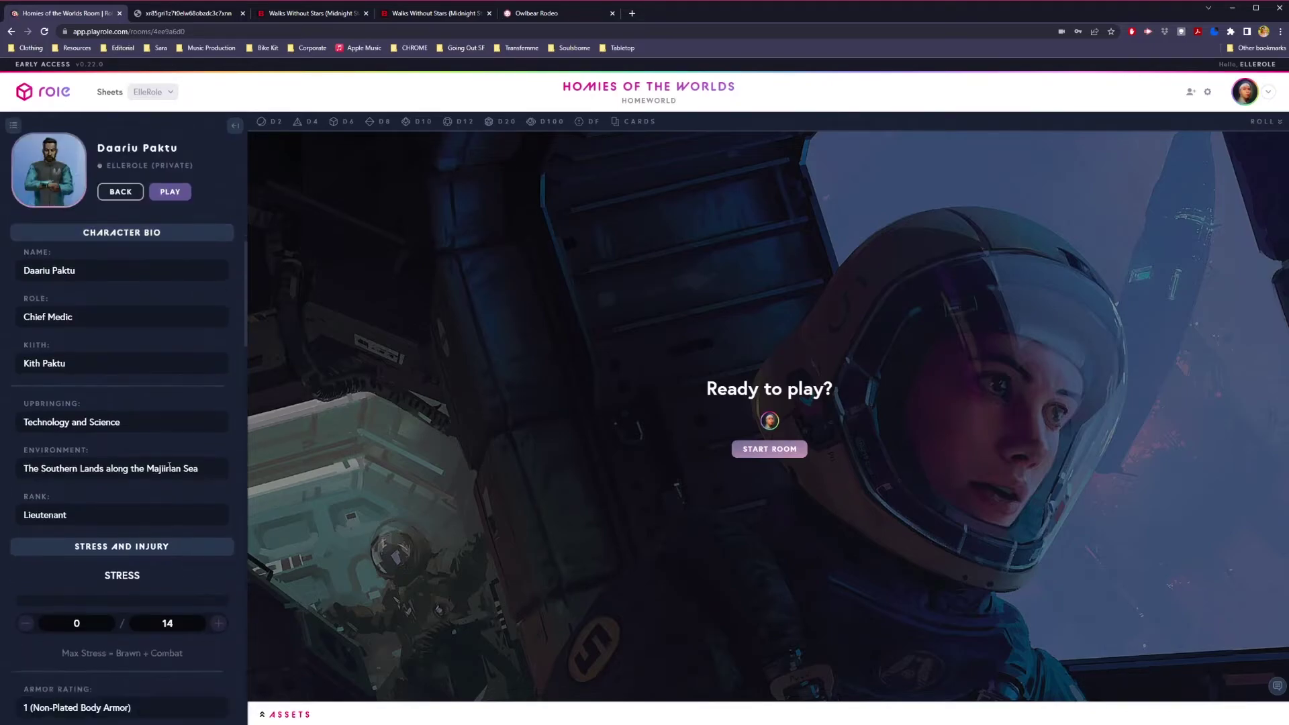
{"action": "scroll", "coordinate": [172, 511], "scroll_direction": "down", "scroll_amount": 2}
{"action": "scroll", "coordinate": [172, 512], "scroll_direction": "up", "scroll_amount": 10}
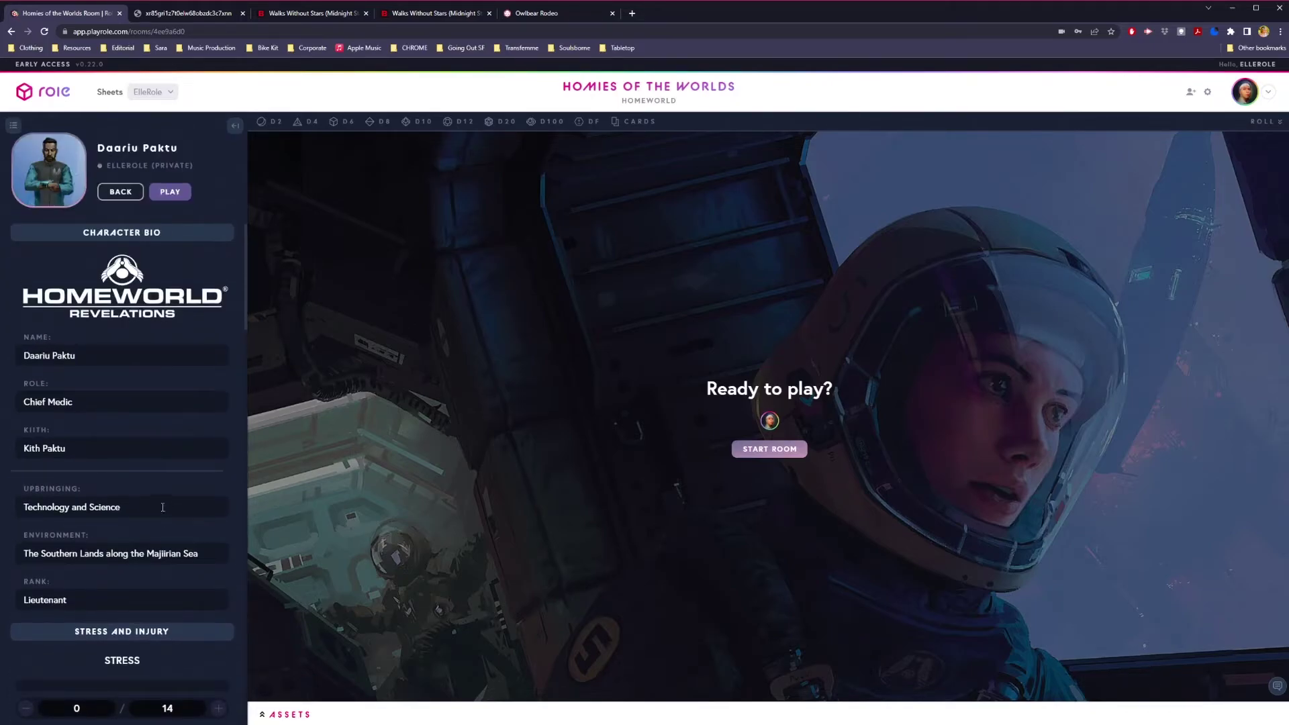
{"action": "left_click", "coordinate": [120, 192]}
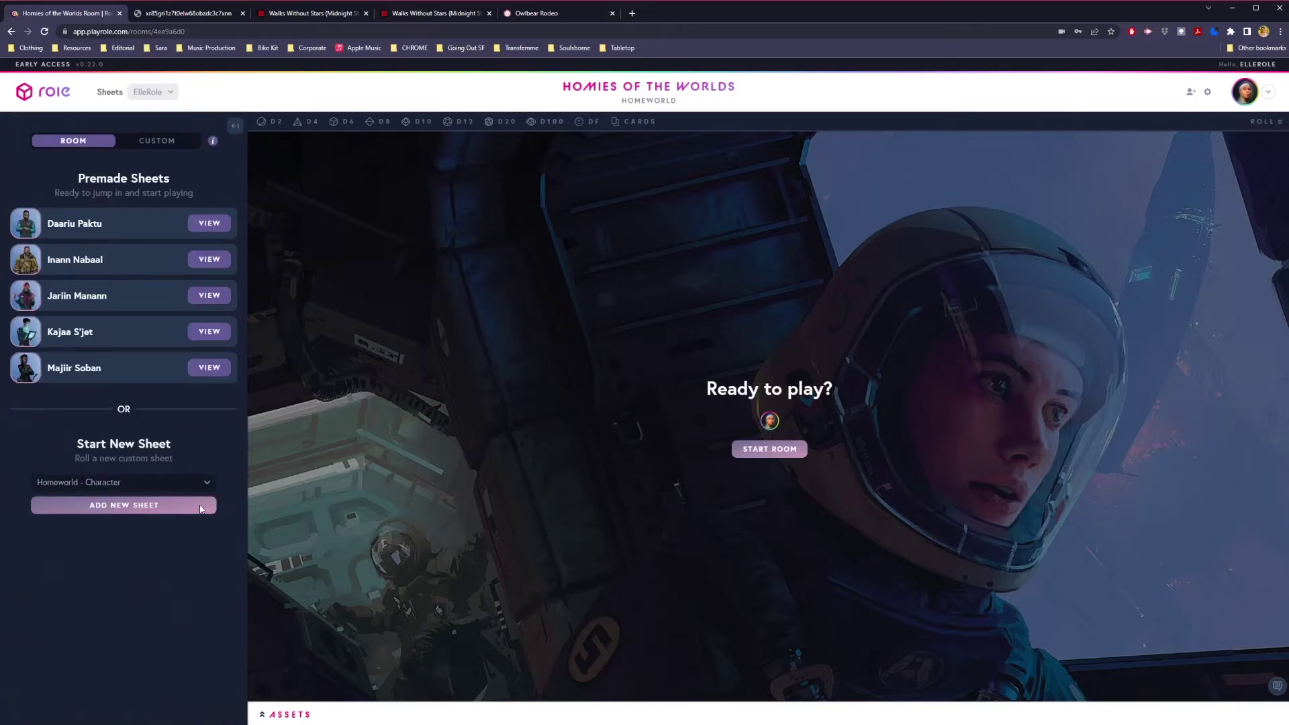
- Add a new Homeworld - Momentum / Threat Tracker sheet and read through its momentum and threat rules
{"action": "key", "text": "Down"}
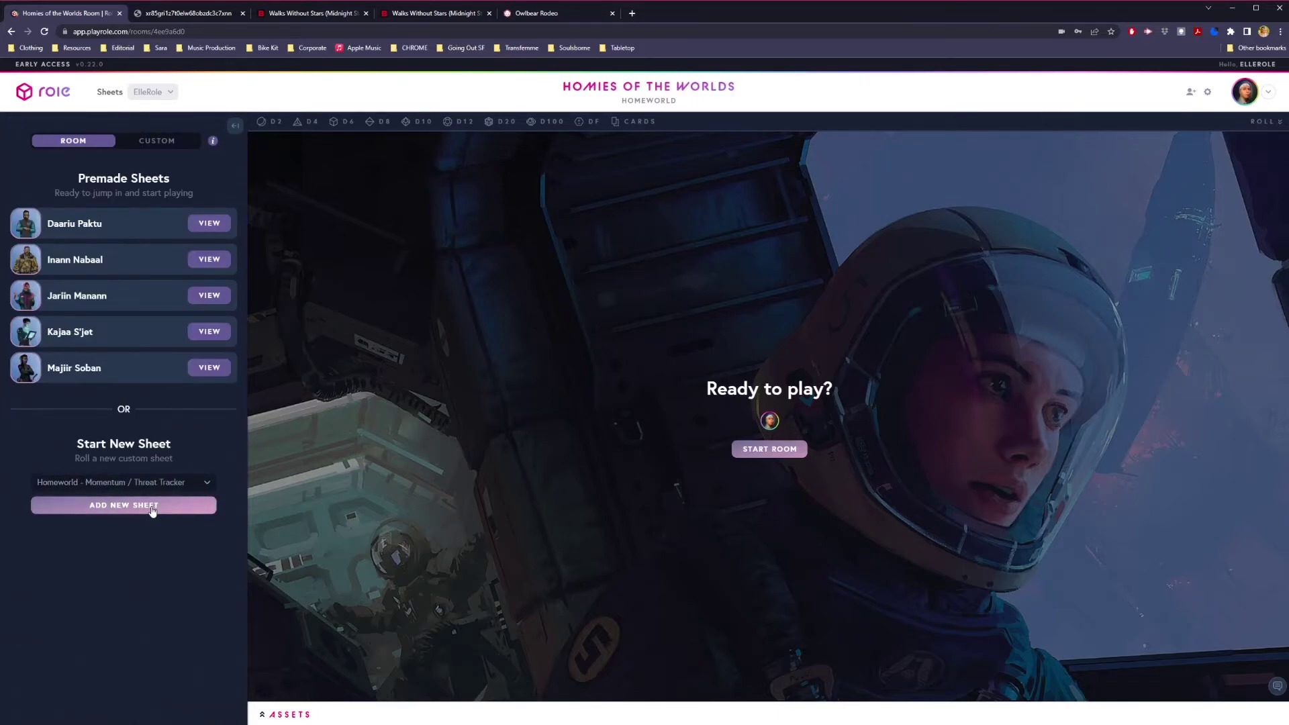
{"action": "left_click", "coordinate": [153, 511]}
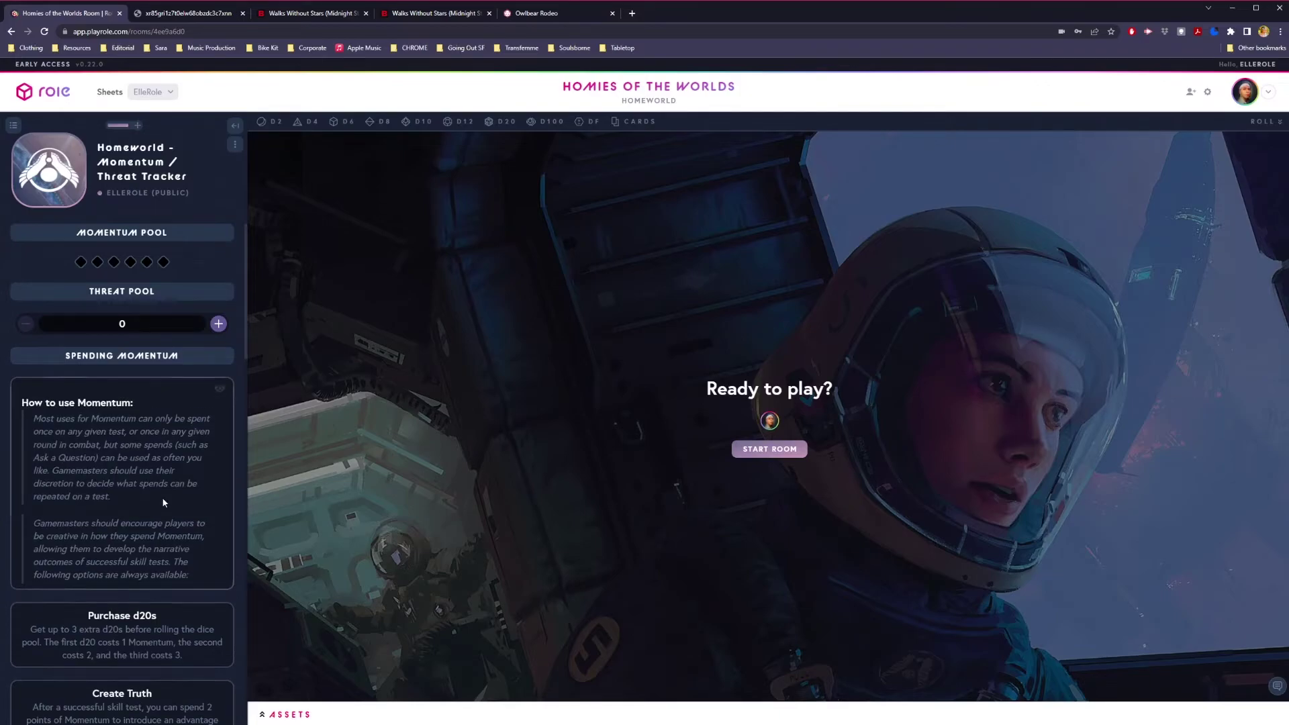
{"action": "scroll", "coordinate": [121, 437], "scroll_direction": "down", "scroll_amount": 10}
{"action": "scroll", "coordinate": [206, 363], "scroll_direction": "up", "scroll_amount": 4}
{"action": "scroll", "coordinate": [161, 437], "scroll_direction": "down", "scroll_amount": 6}
{"action": "scroll", "coordinate": [160, 446], "scroll_direction": "down", "scroll_amount": 4}
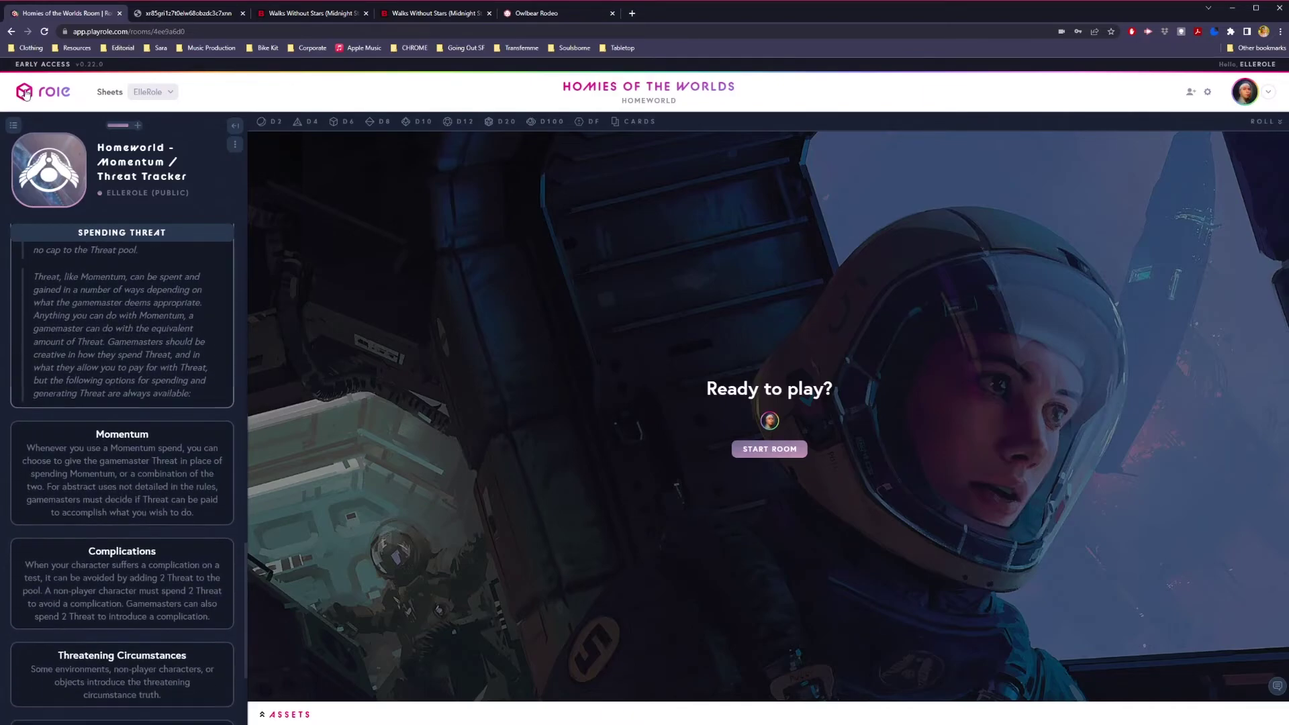
- Collapse the How to Use Momentum, Purchase d20s and Create Truth entries in the tracker's Spending Momentum section
{"action": "left_click", "coordinate": [14, 125]}
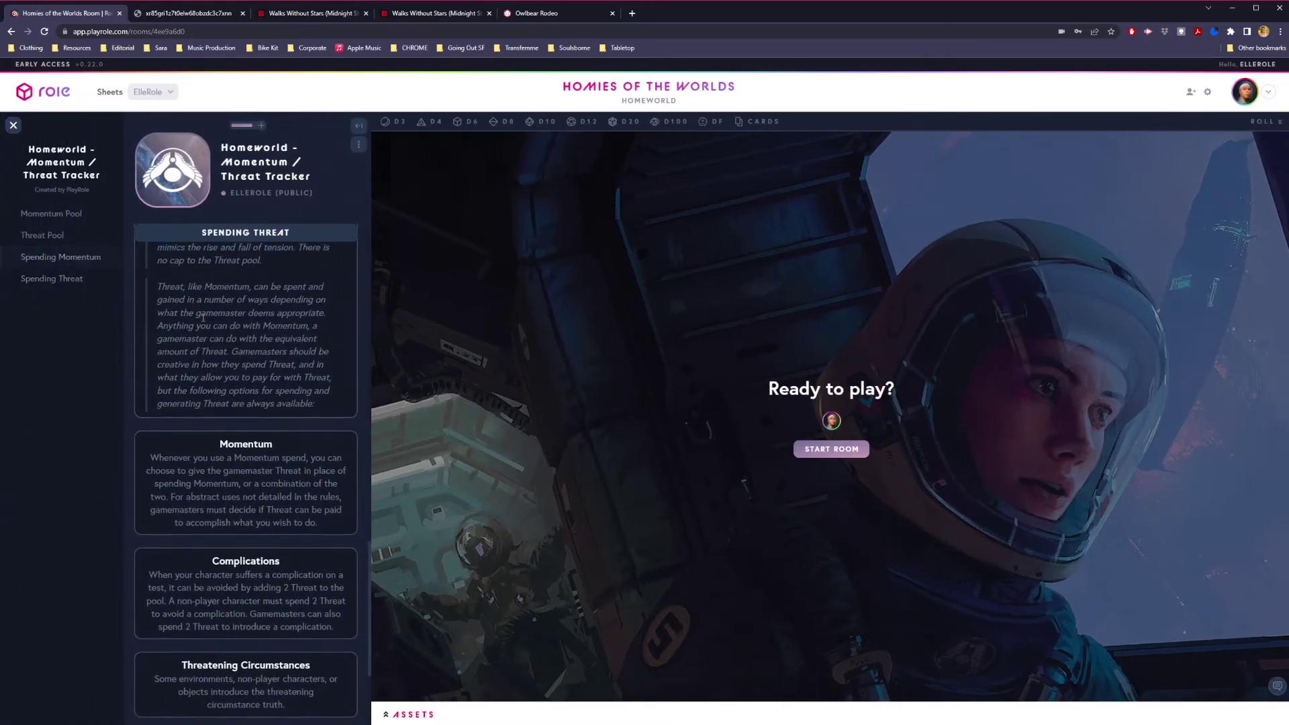
{"action": "left_click", "coordinate": [42, 257]}
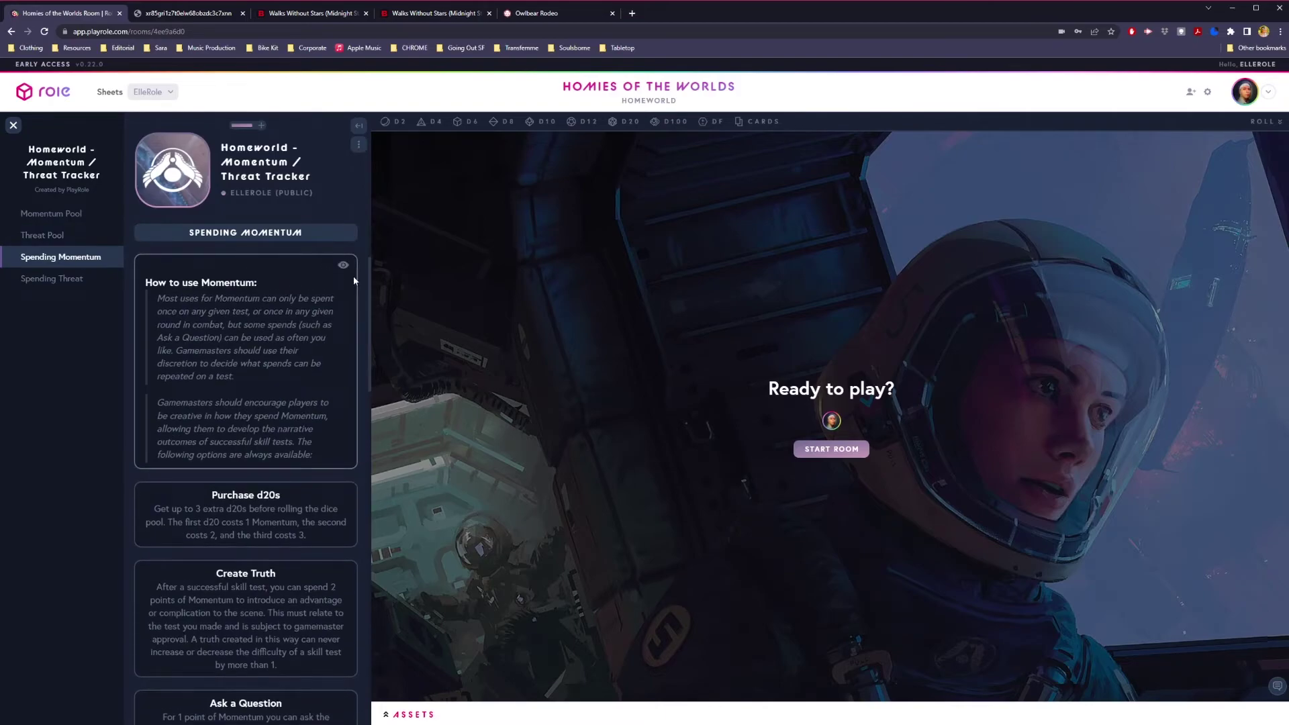
{"action": "left_click", "coordinate": [343, 266]}
{"action": "left_click", "coordinate": [344, 301]}
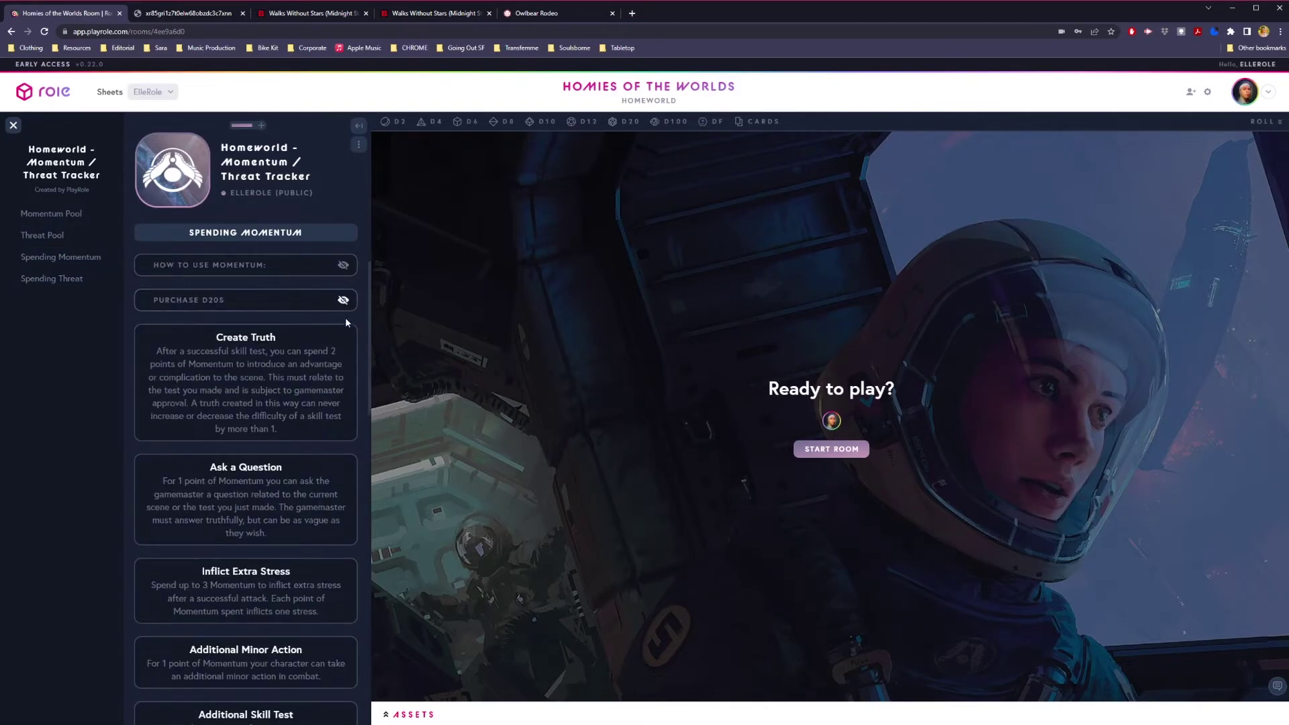
{"action": "left_click", "coordinate": [343, 335]}
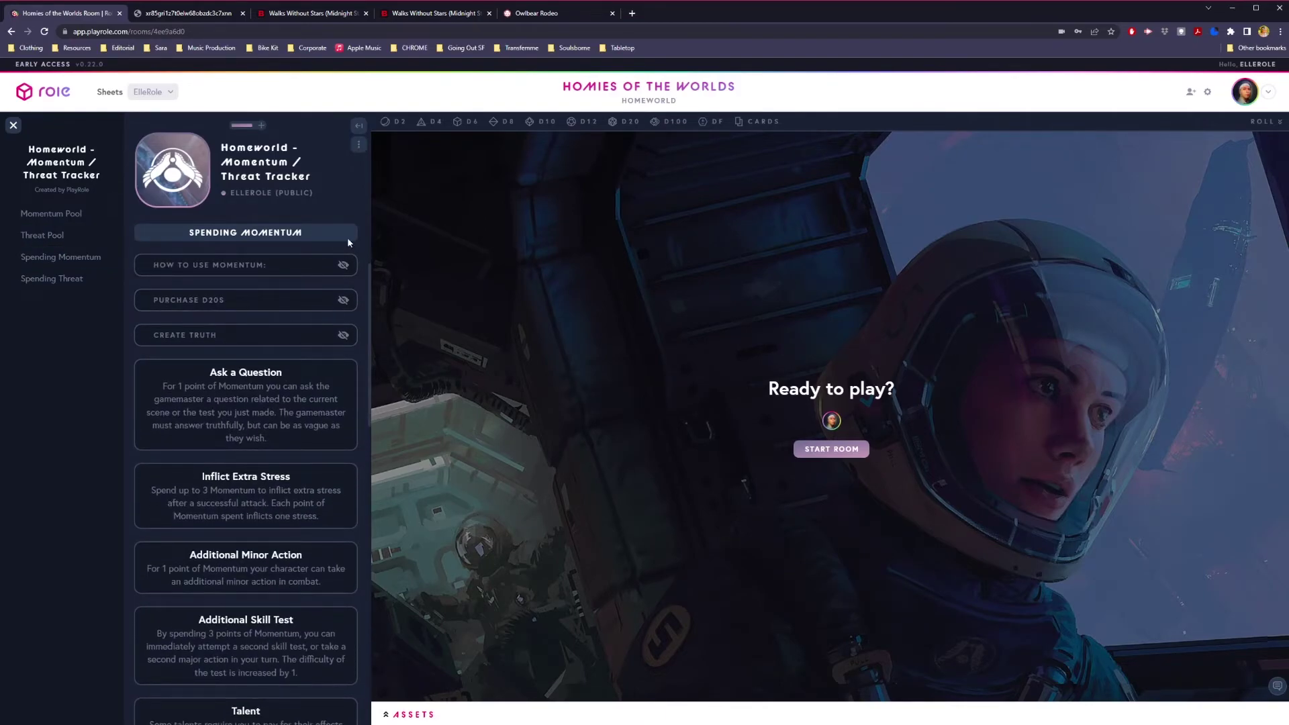
{"action": "left_click", "coordinate": [14, 125]}
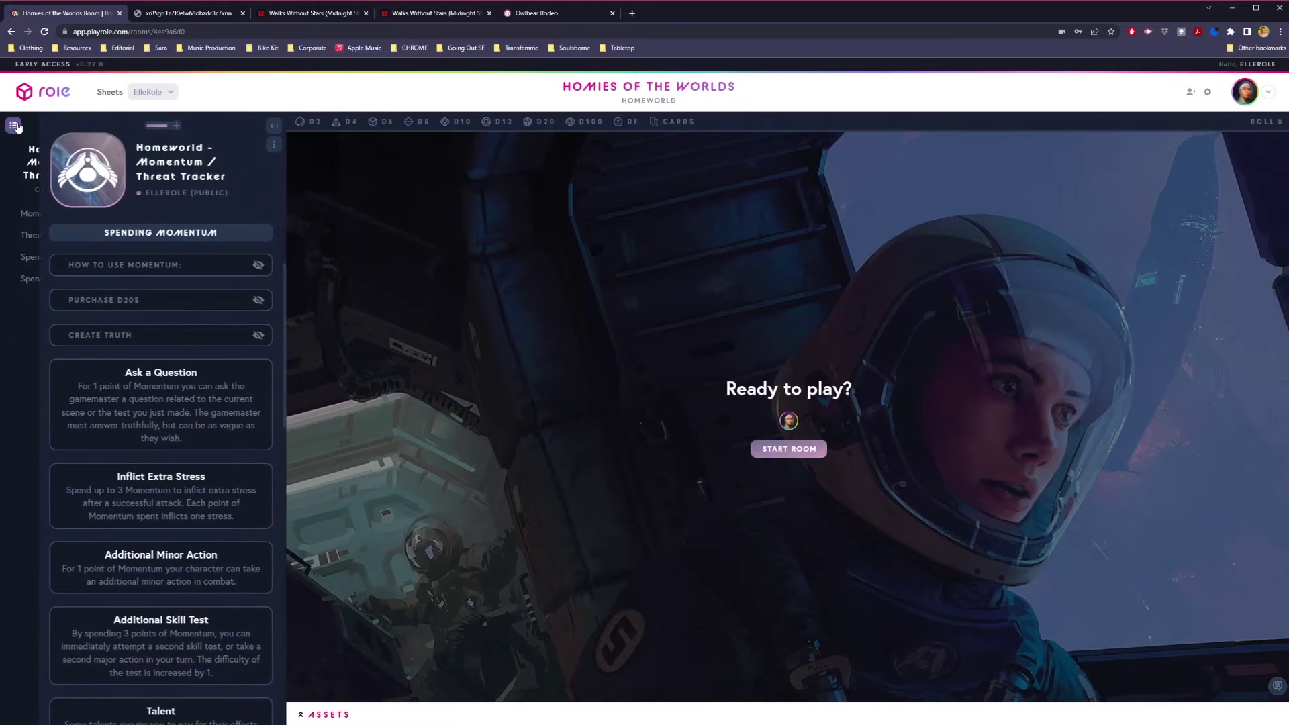
- Add a new Homeworld - Ship sheet and look through its attribute, weapon and special function sections
{"action": "left_click", "coordinate": [139, 127]}
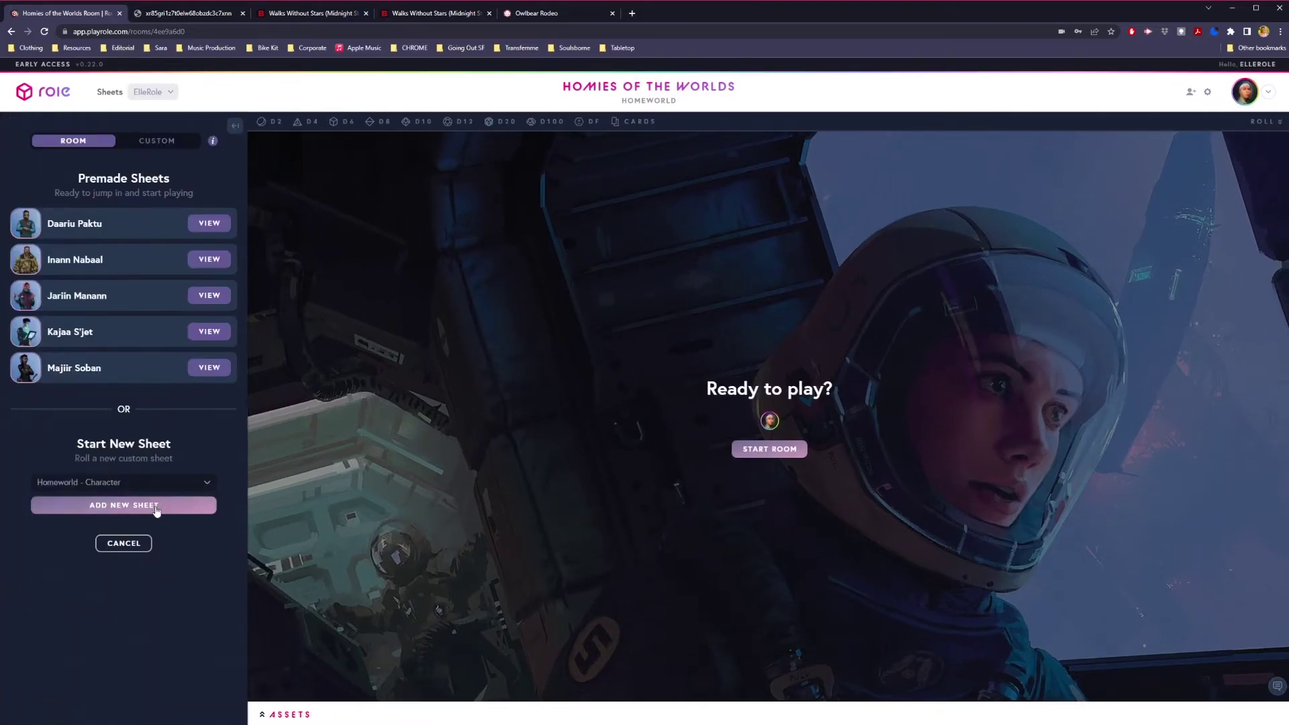
{"action": "left_click", "coordinate": [107, 505]}
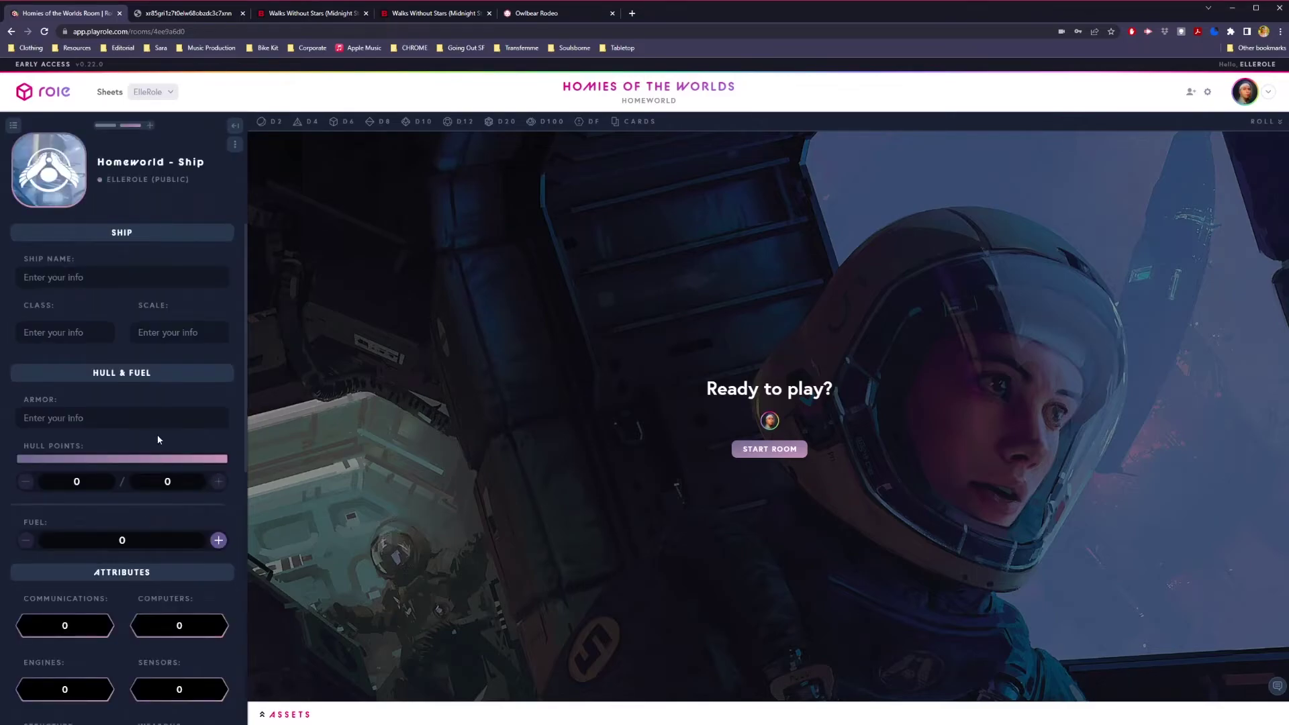
{"action": "scroll", "coordinate": [121, 390], "scroll_direction": "down", "scroll_amount": 5}
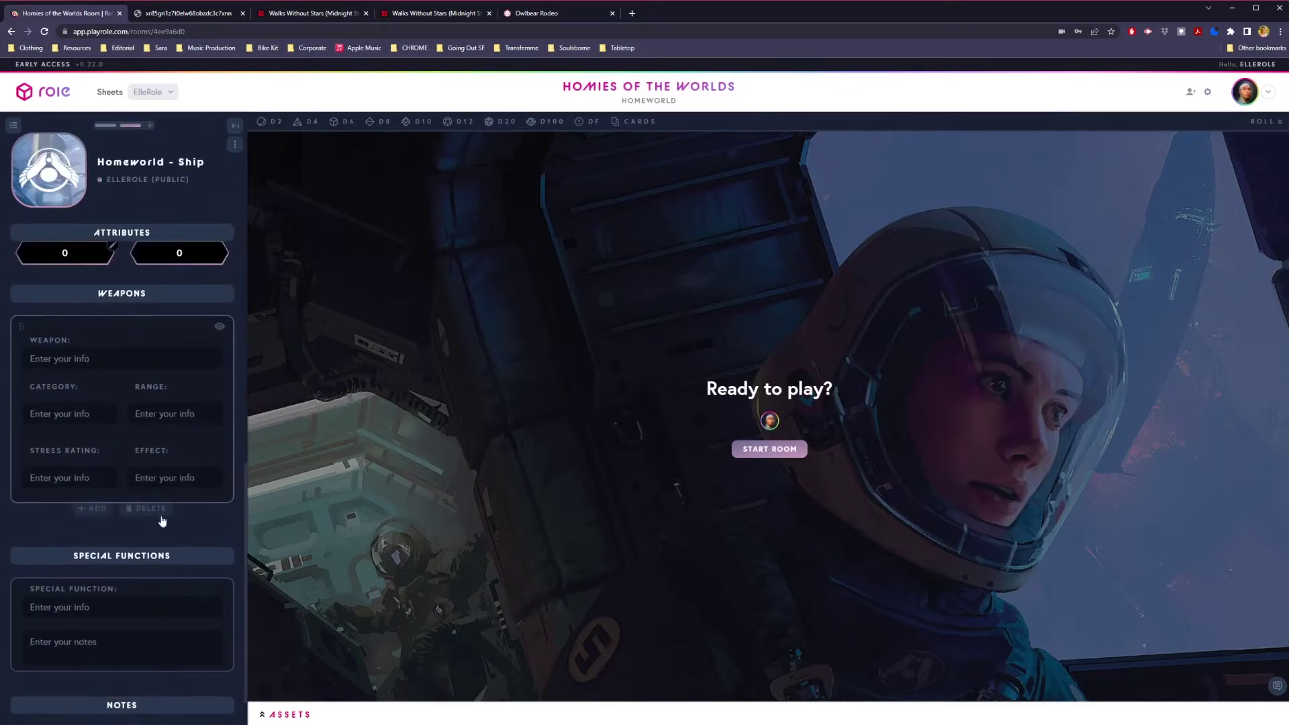
{"action": "scroll", "coordinate": [121, 470], "scroll_direction": "up", "scroll_amount": 5}
- Add a blank Homeworld - Character sheet, look through its sections and return to the sheet selection
{"action": "left_click", "coordinate": [150, 126]}
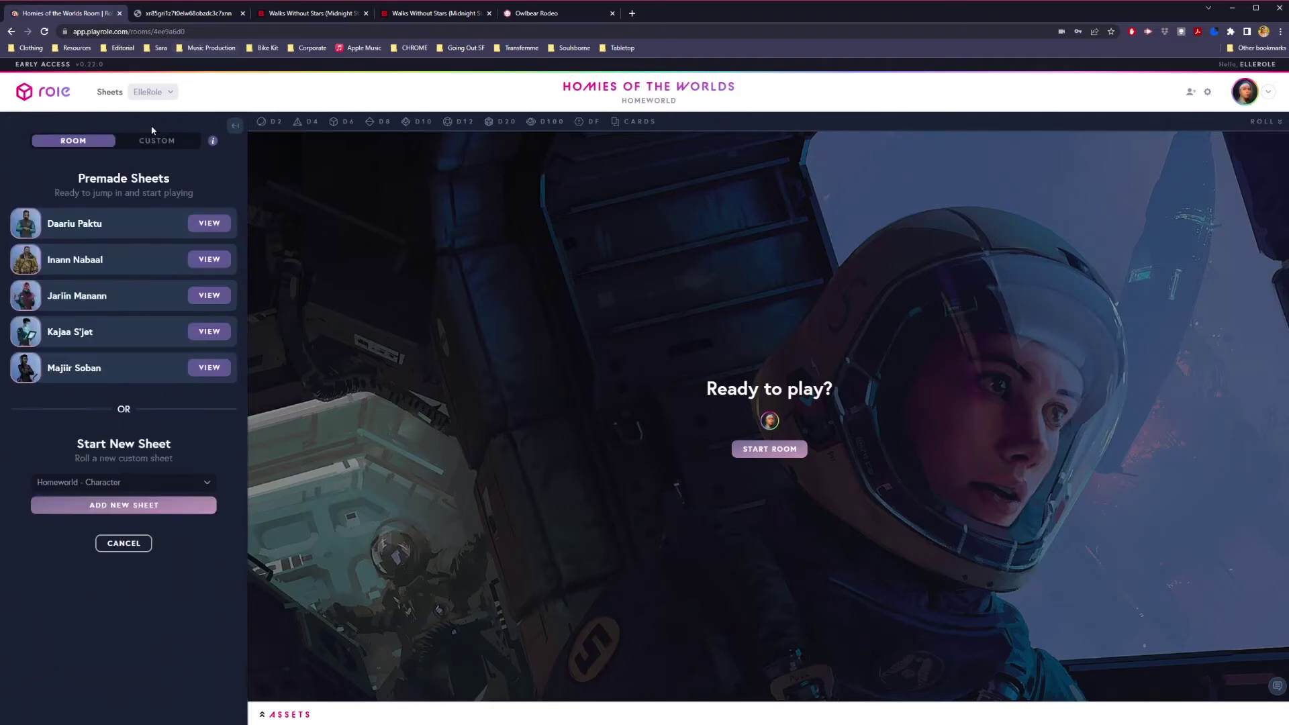
{"action": "left_click", "coordinate": [129, 505]}
{"action": "scroll", "coordinate": [92, 495], "scroll_direction": "down", "scroll_amount": 10}
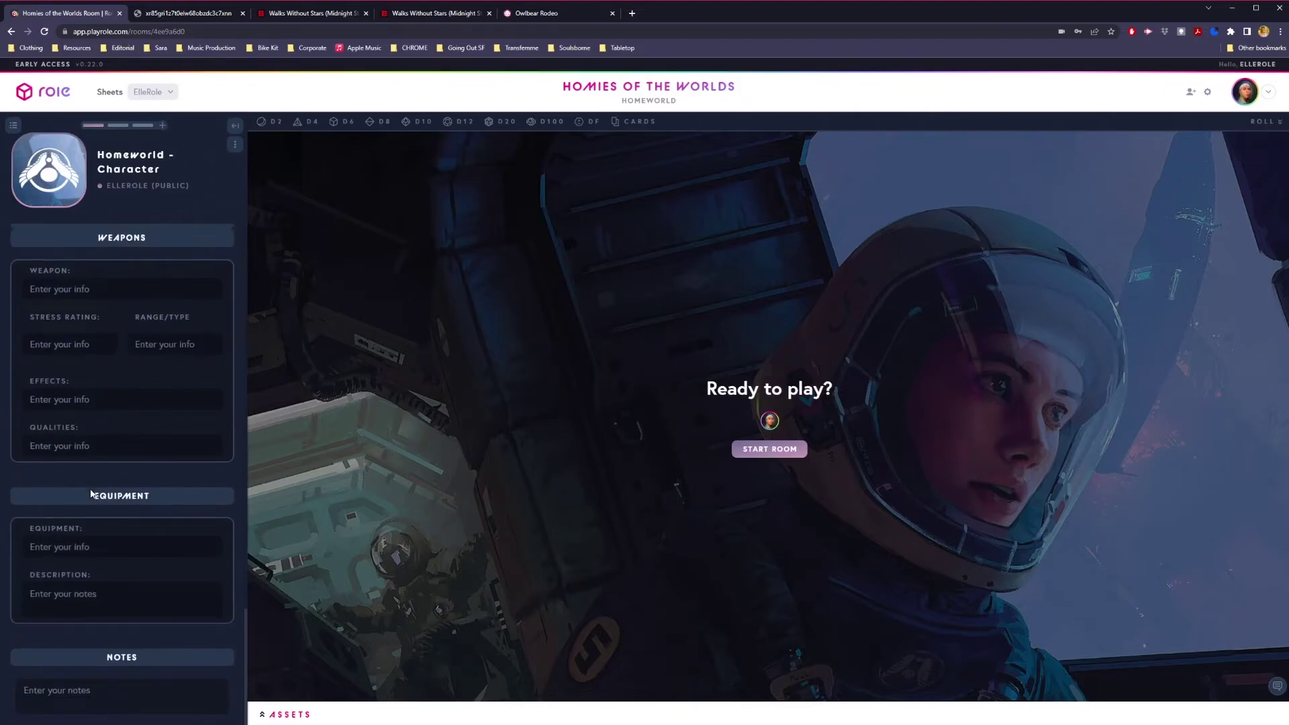
{"action": "scroll", "coordinate": [92, 496], "scroll_direction": "up", "scroll_amount": 3}
{"action": "scroll", "coordinate": [92, 496], "scroll_direction": "up", "scroll_amount": 7}
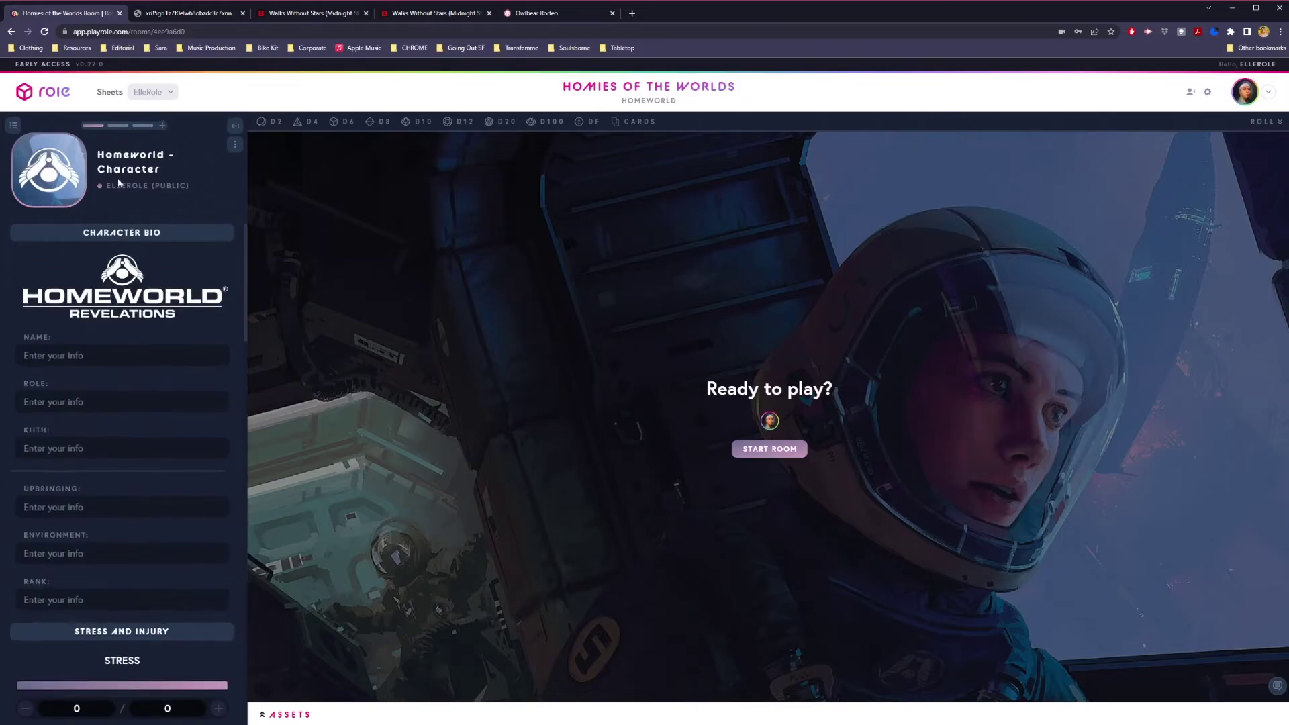
{"action": "left_click", "coordinate": [162, 127]}
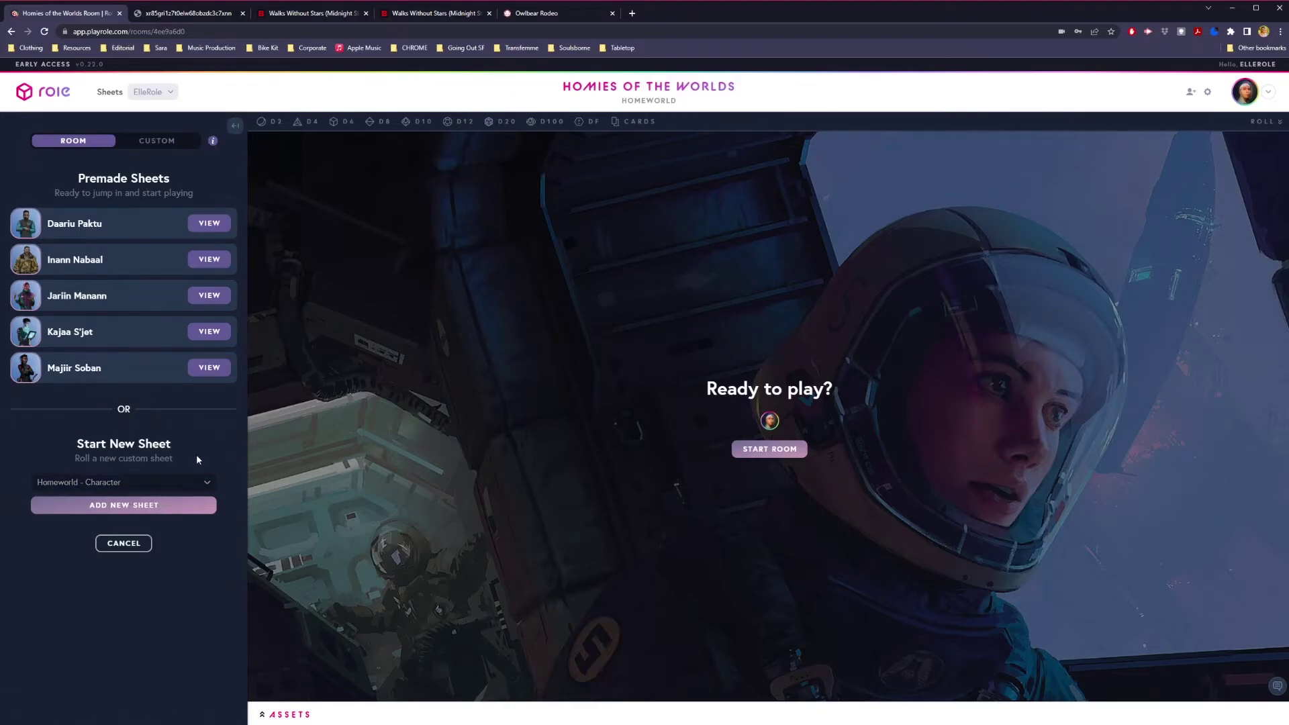
- Open the Homeworld room's assets and browse the PDFs, character art, scene images and ship images
{"action": "left_click", "coordinate": [282, 714]}
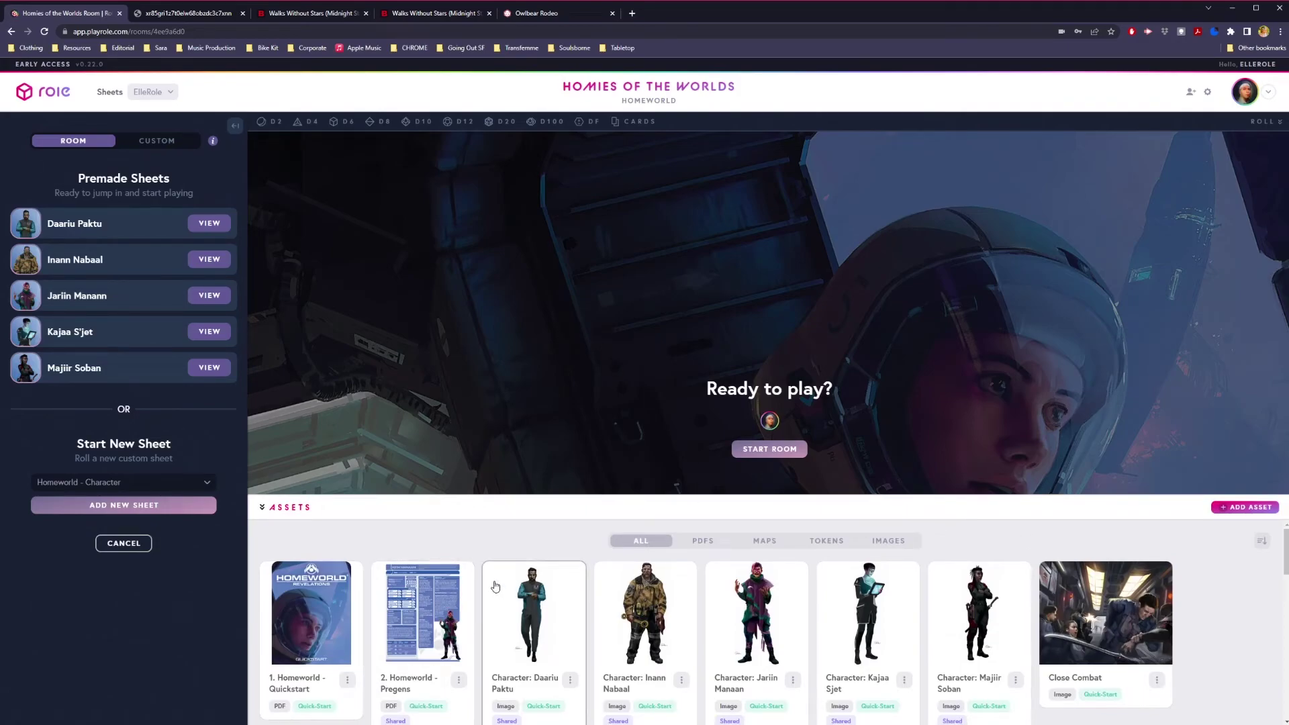
{"action": "scroll", "coordinate": [495, 586], "scroll_direction": "down", "scroll_amount": 3}
{"action": "scroll", "coordinate": [456, 625], "scroll_direction": "up", "scroll_amount": 3}
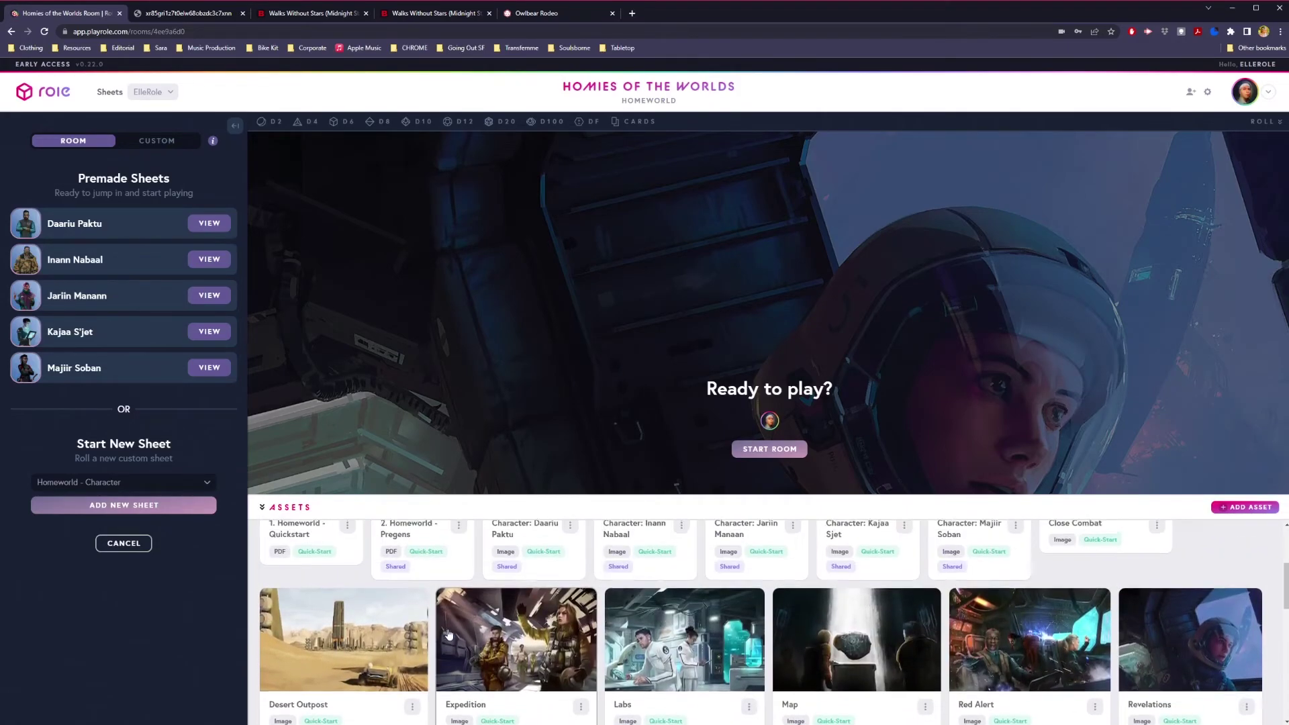
{"action": "scroll", "coordinate": [722, 618], "scroll_direction": "down", "scroll_amount": 2}
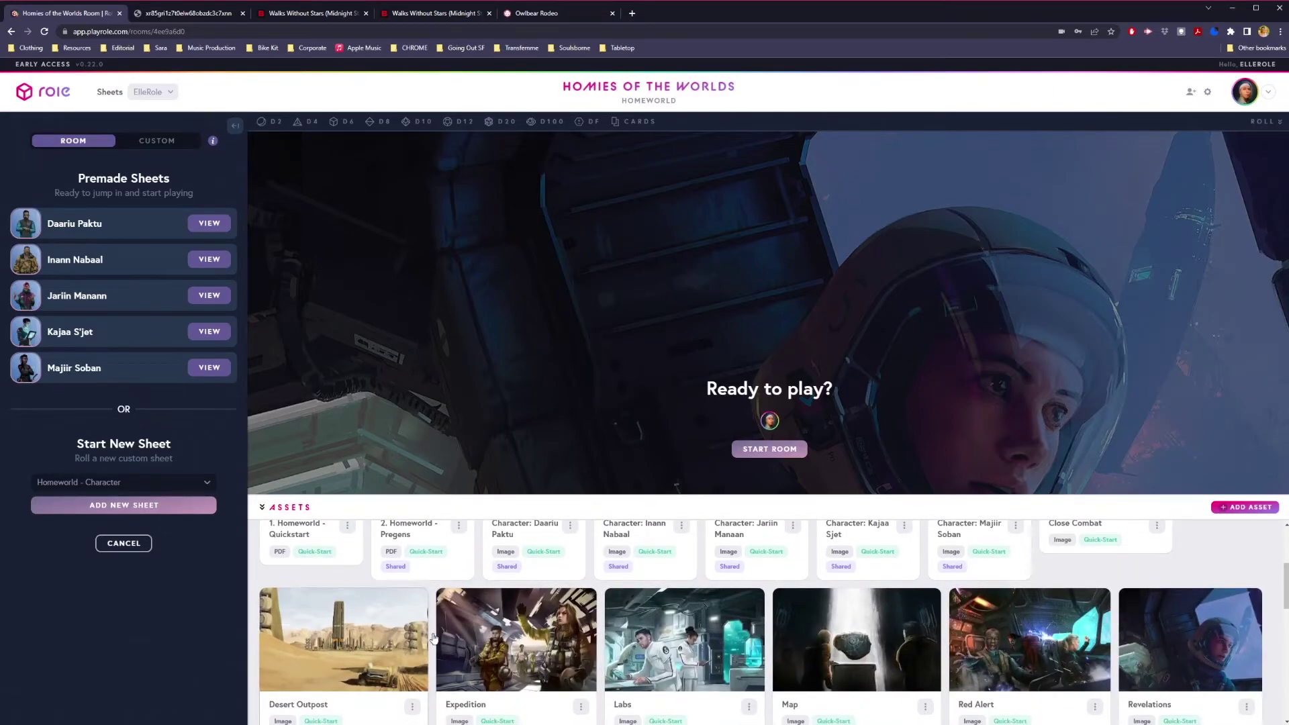
{"action": "scroll", "coordinate": [625, 630], "scroll_direction": "down", "scroll_amount": 3}
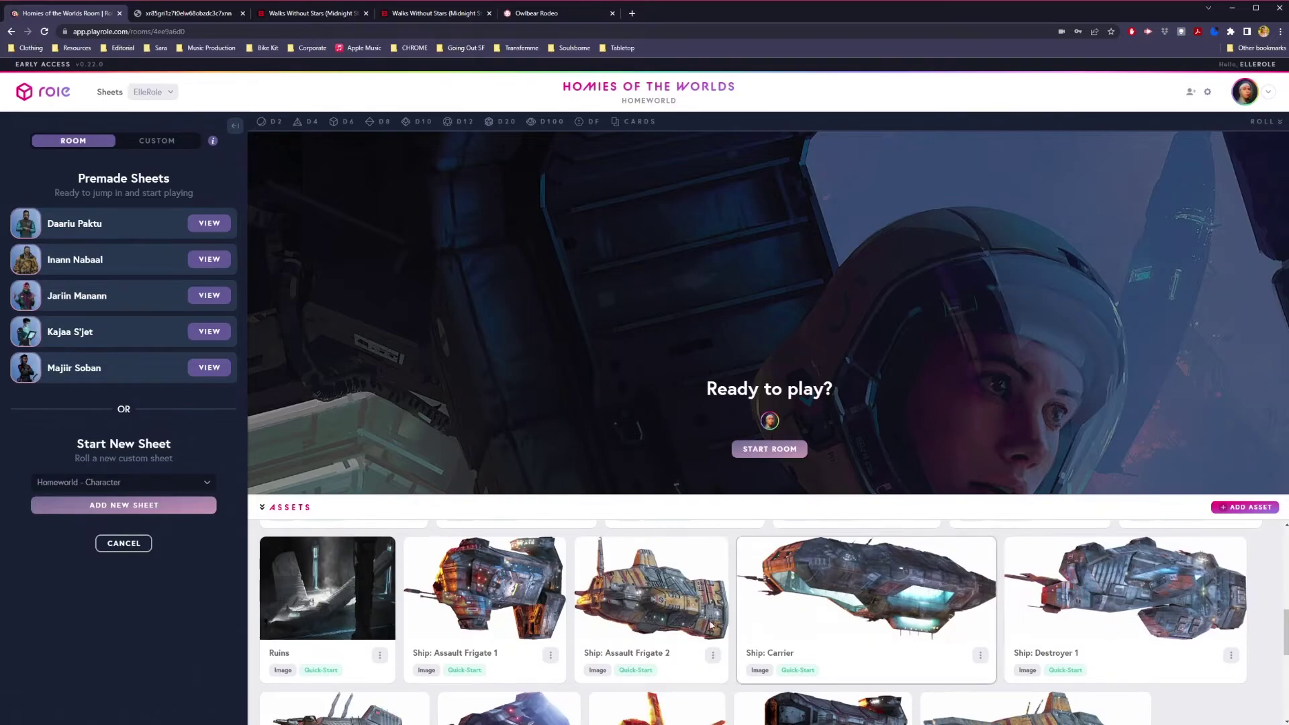
{"action": "scroll", "coordinate": [708, 629], "scroll_direction": "down", "scroll_amount": 2}
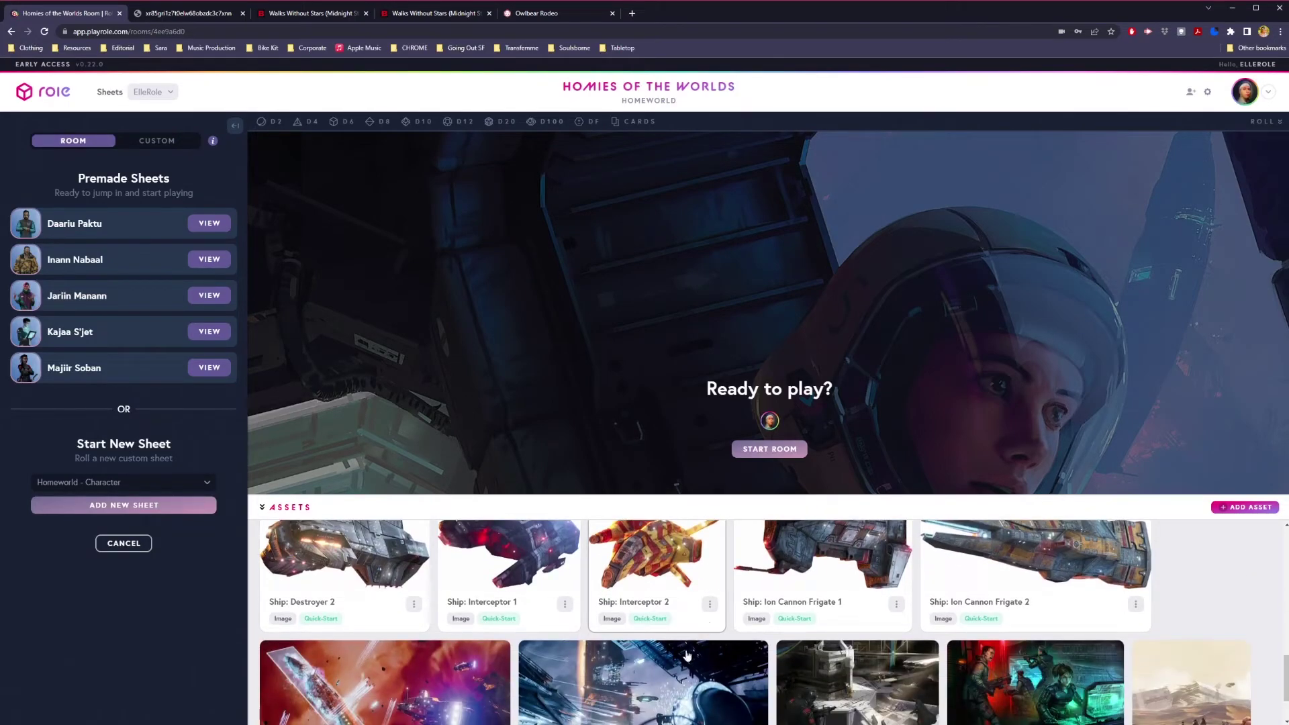
- Open the Homeworld Quickstart PDF from the room's assets in a new window and skim its core rules up to the Threat pages
{"action": "scroll", "coordinate": [622, 683], "scroll_direction": "down", "scroll_amount": 1}
{"action": "scroll", "coordinate": [638, 688], "scroll_direction": "up", "scroll_amount": 6}
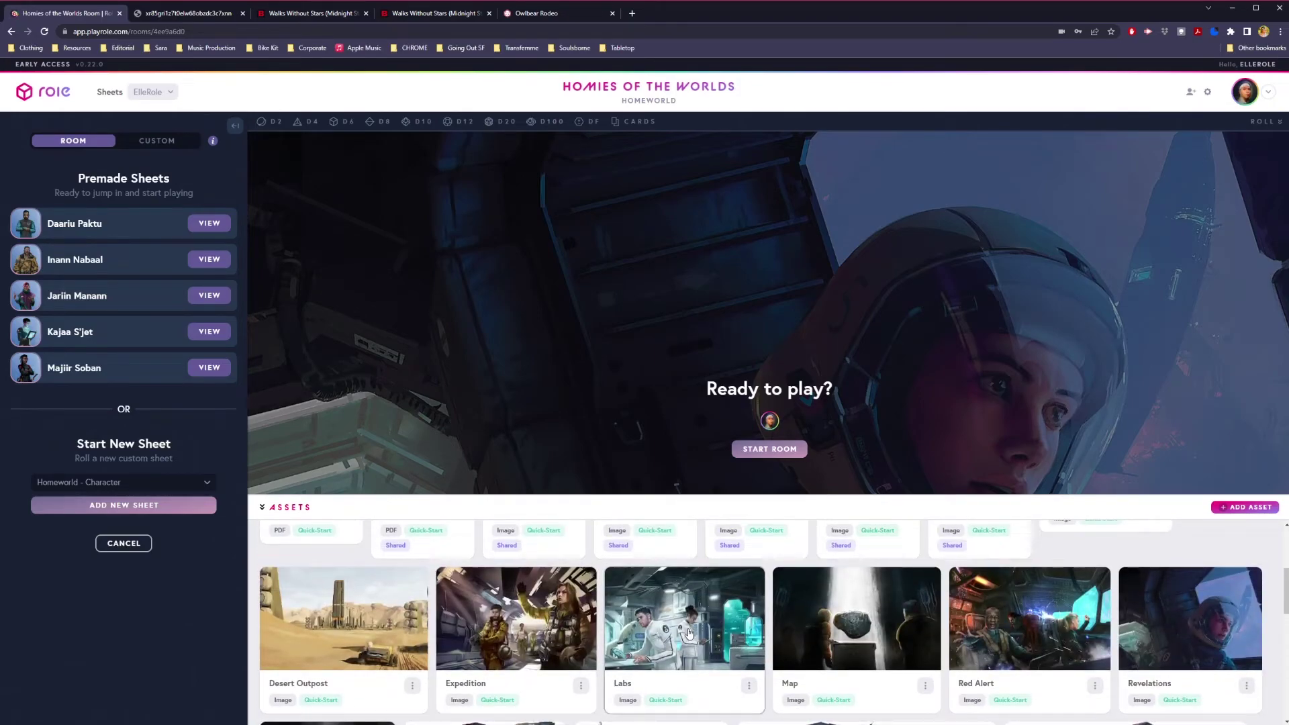
{"action": "scroll", "coordinate": [511, 618], "scroll_direction": "up", "scroll_amount": 3}
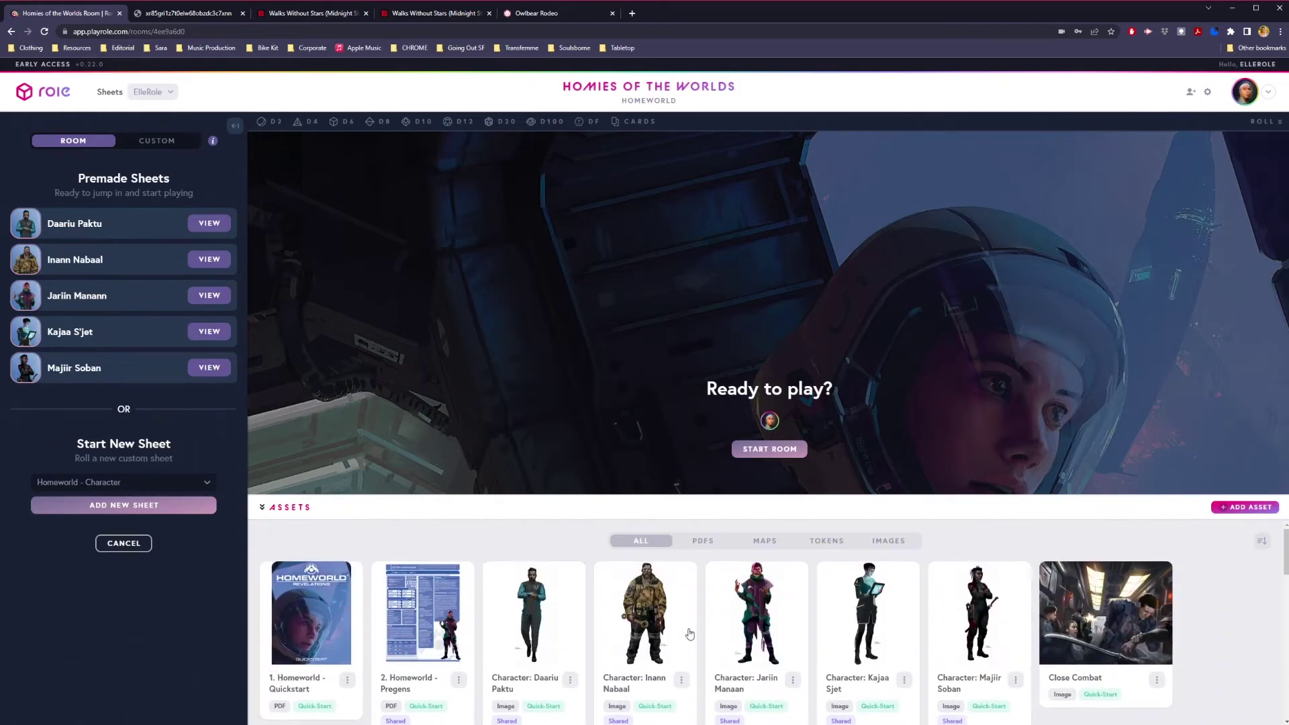
{"action": "right_click", "coordinate": [321, 607]}
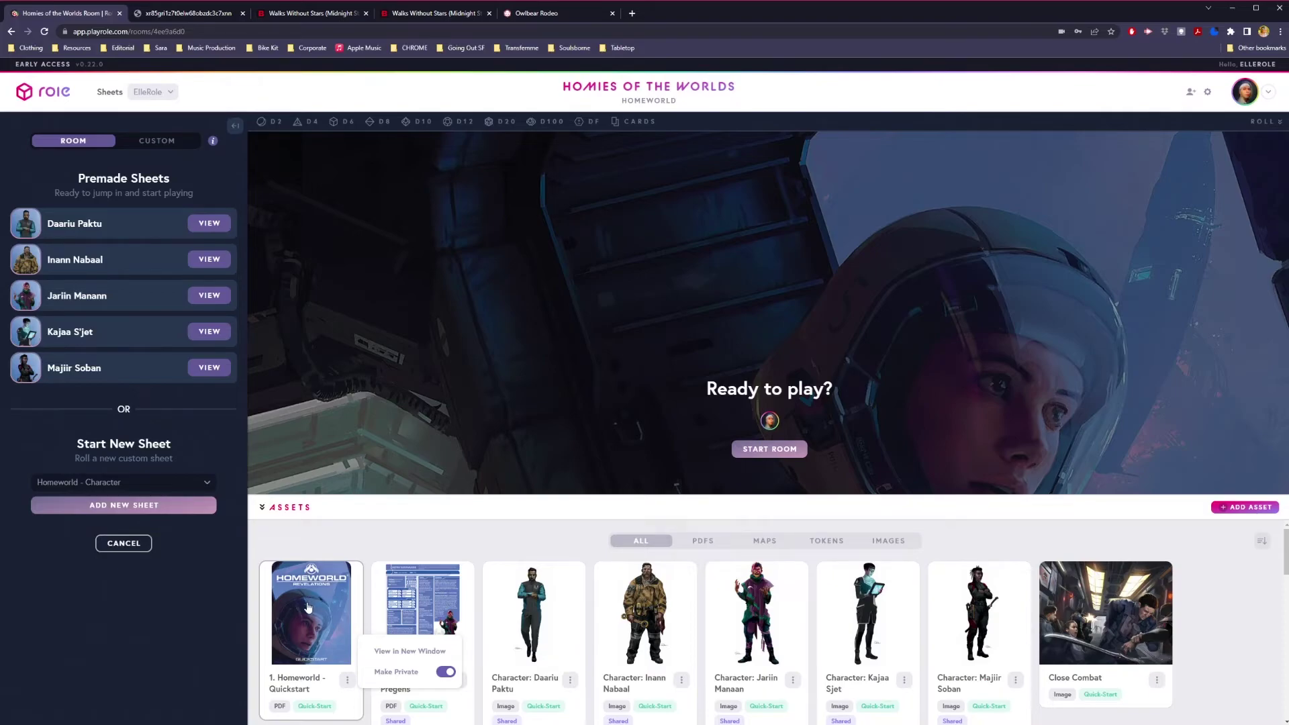
{"action": "left_click", "coordinate": [401, 652]}
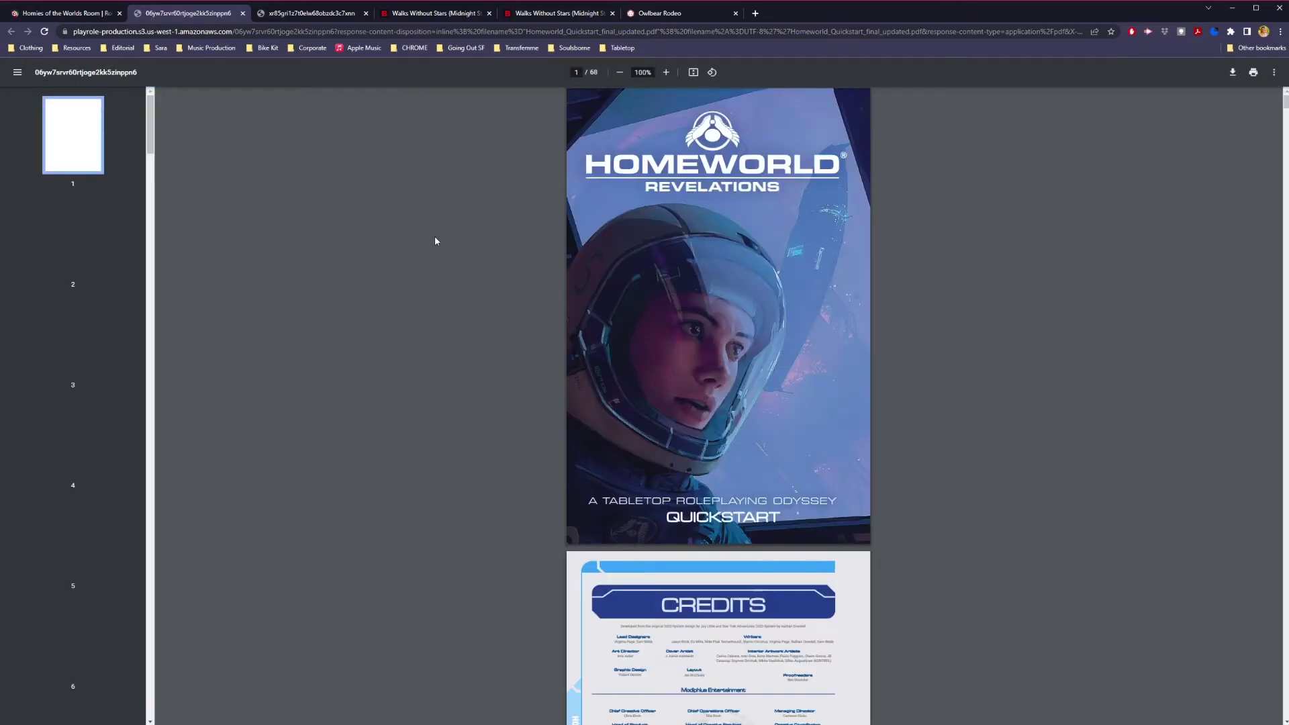
{"action": "scroll", "coordinate": [752, 447], "scroll_direction": "down", "scroll_amount": 20}
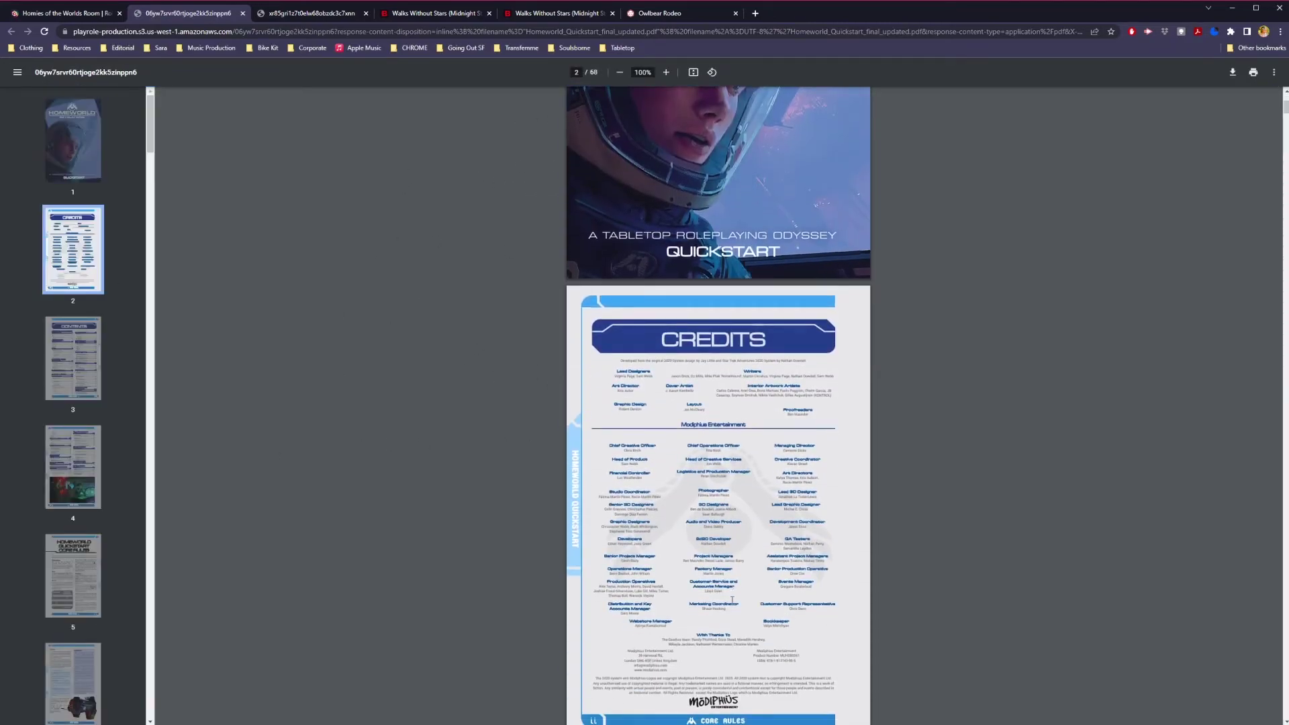
{"action": "scroll", "coordinate": [734, 600], "scroll_direction": "down", "scroll_amount": 20}
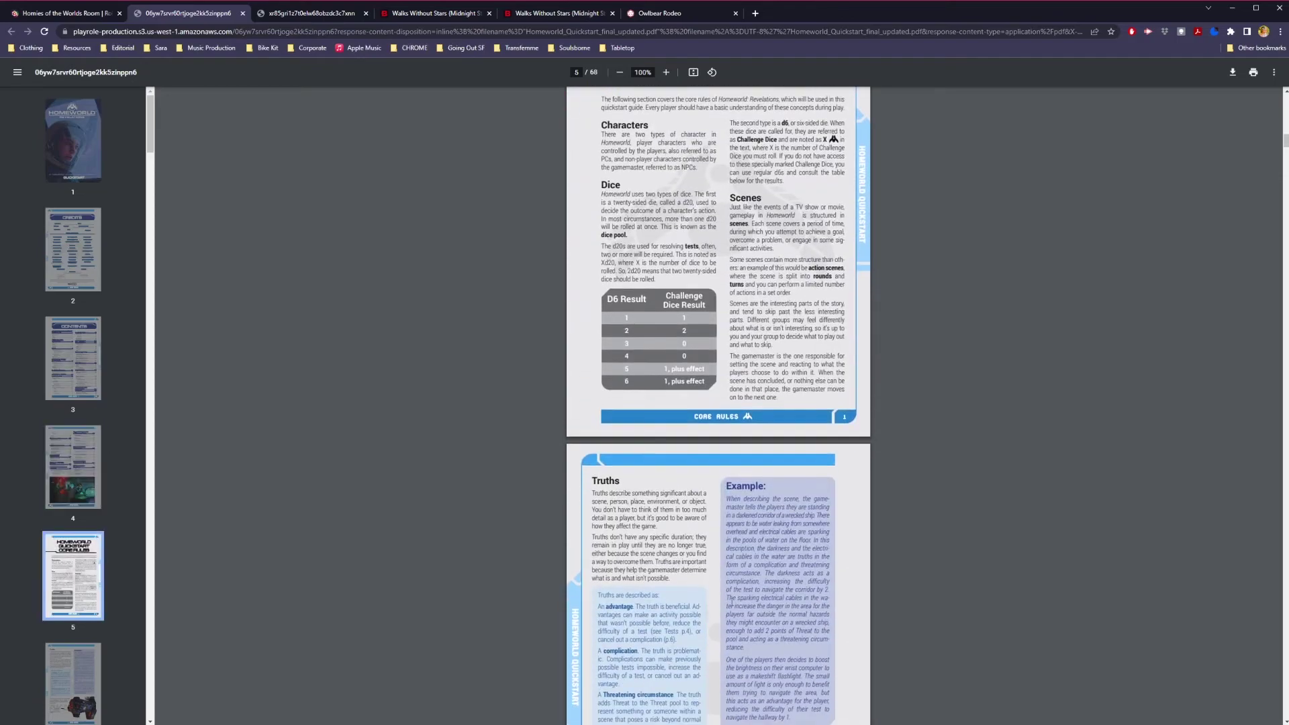
{"action": "scroll", "coordinate": [734, 607], "scroll_direction": "down", "scroll_amount": 20}
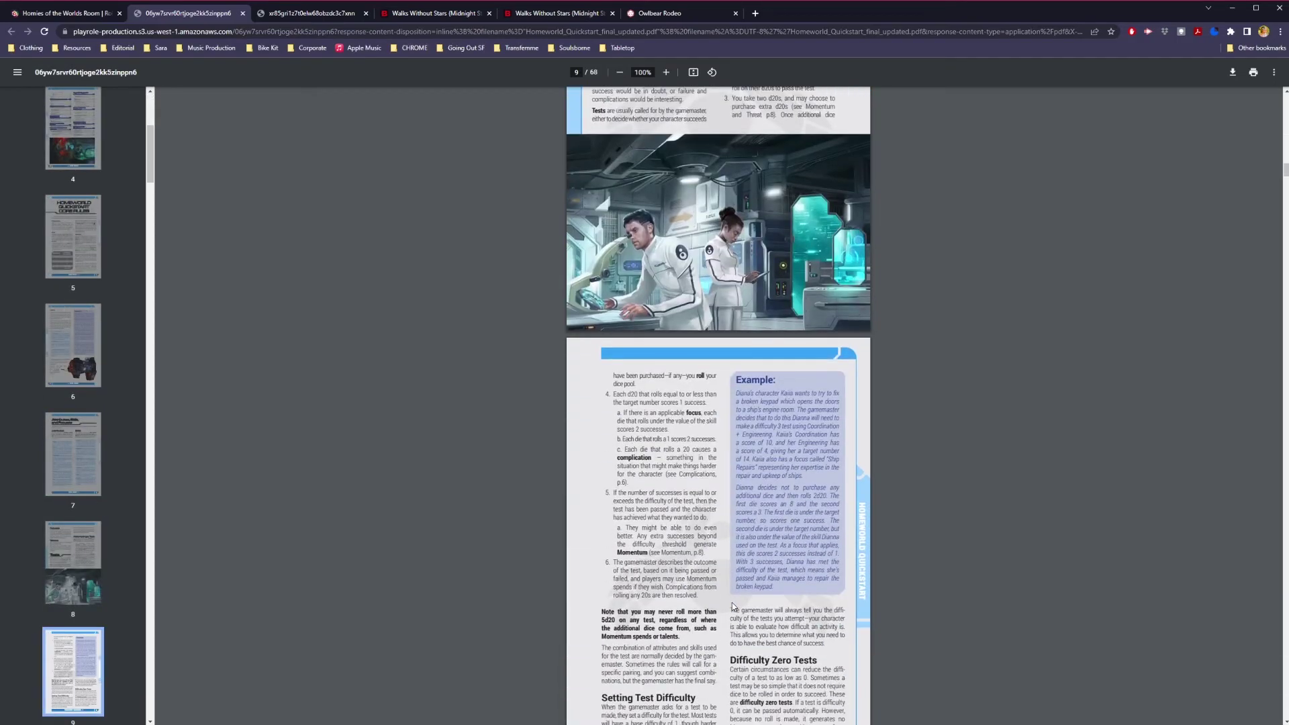
{"action": "scroll", "coordinate": [733, 606], "scroll_direction": "down", "scroll_amount": 20}
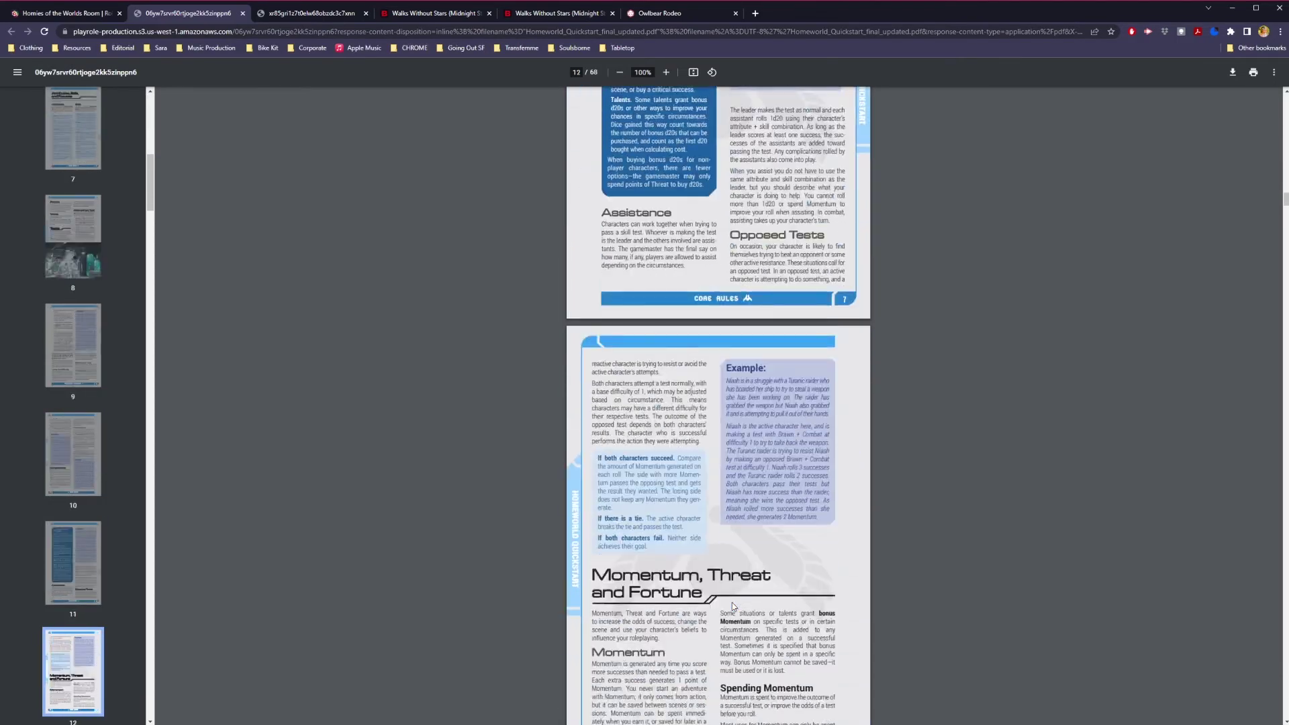
{"action": "scroll", "coordinate": [734, 606], "scroll_direction": "down", "scroll_amount": 5}
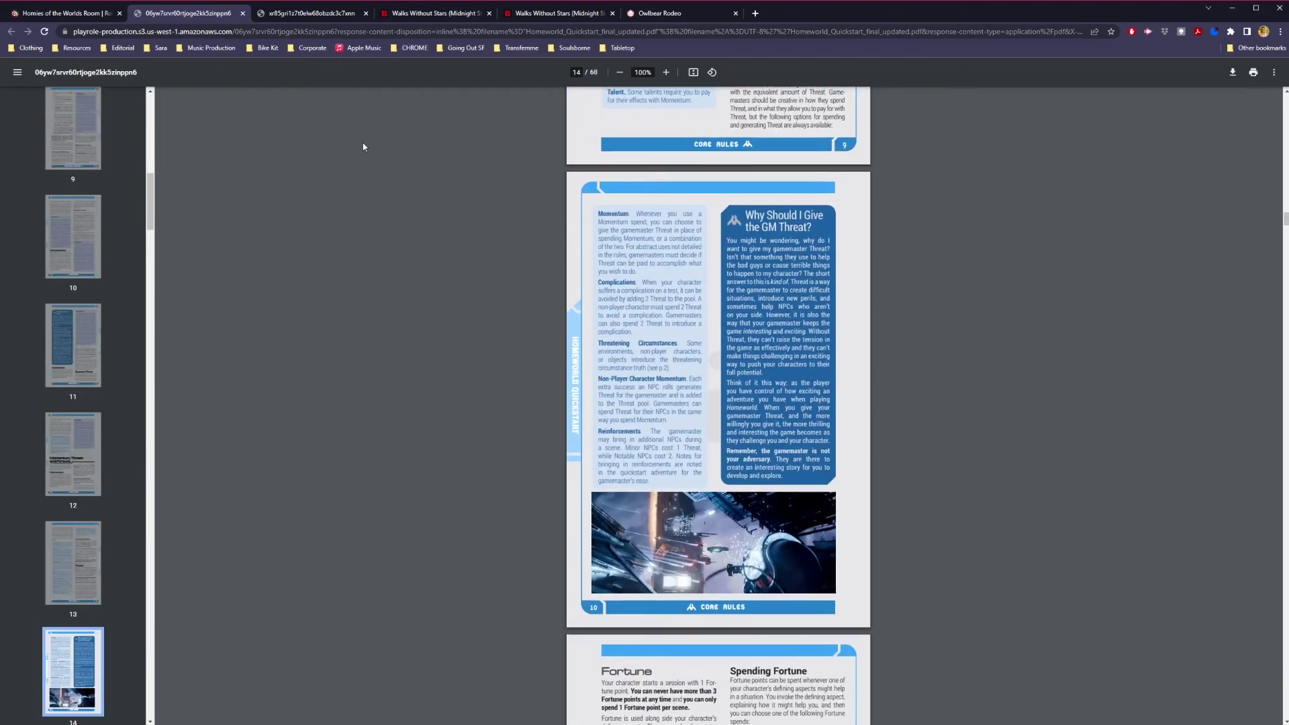
- Switch between the room and the Quickstart PDF, view the Fortune and Defining Aspects rules, and return to the room
{"action": "left_click", "coordinate": [80, 14]}
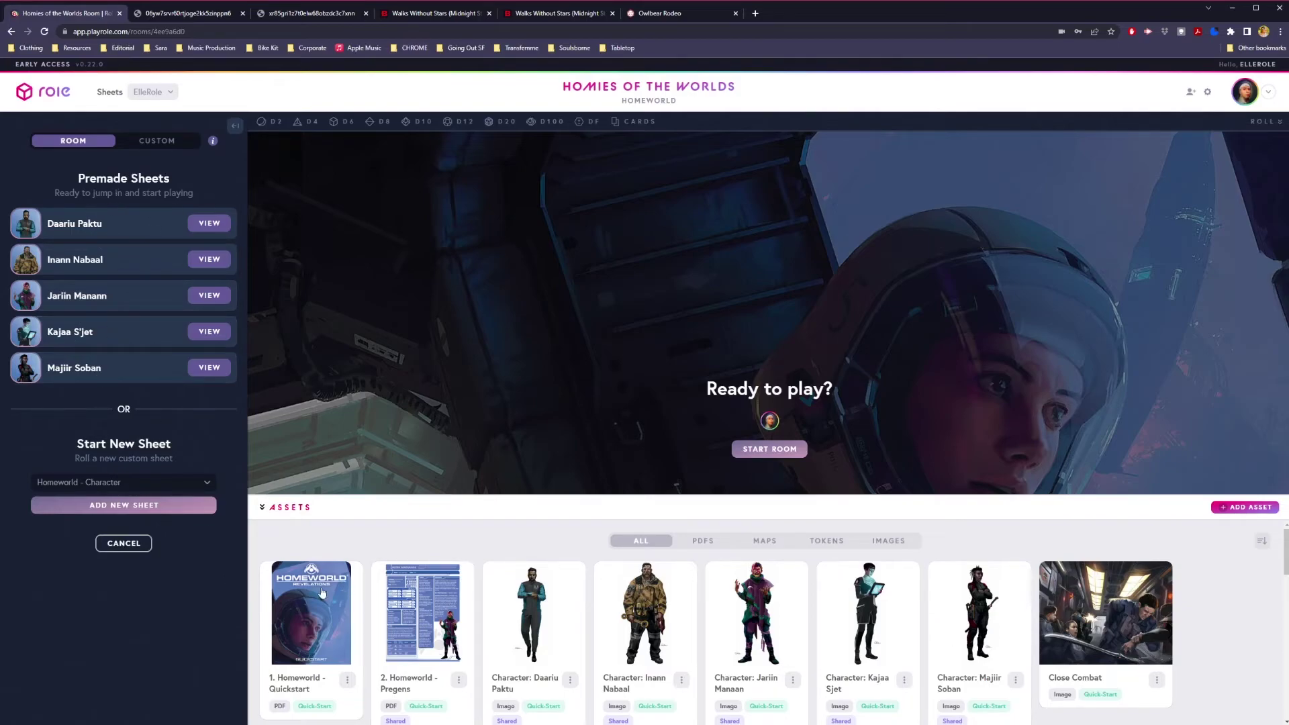
{"action": "left_click", "coordinate": [187, 14]}
{"action": "scroll", "coordinate": [728, 337], "scroll_direction": "down", "scroll_amount": 8}
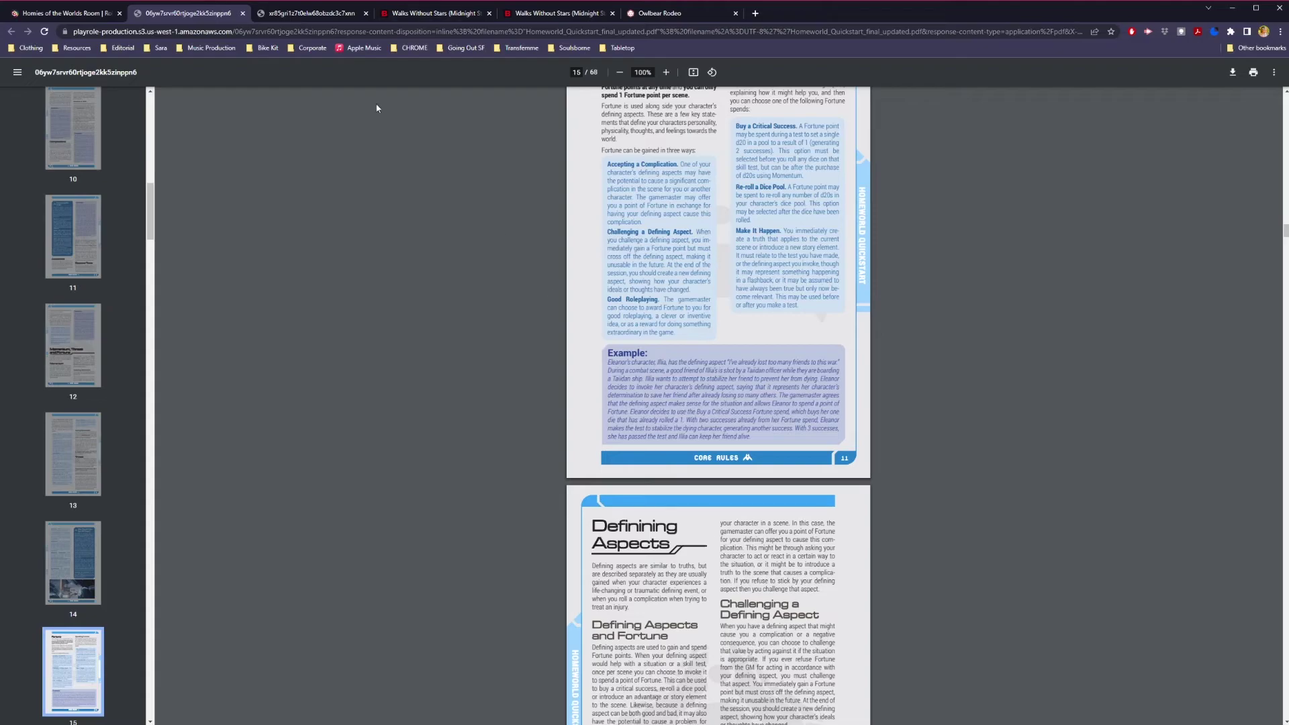
{"action": "left_click", "coordinate": [84, 16]}
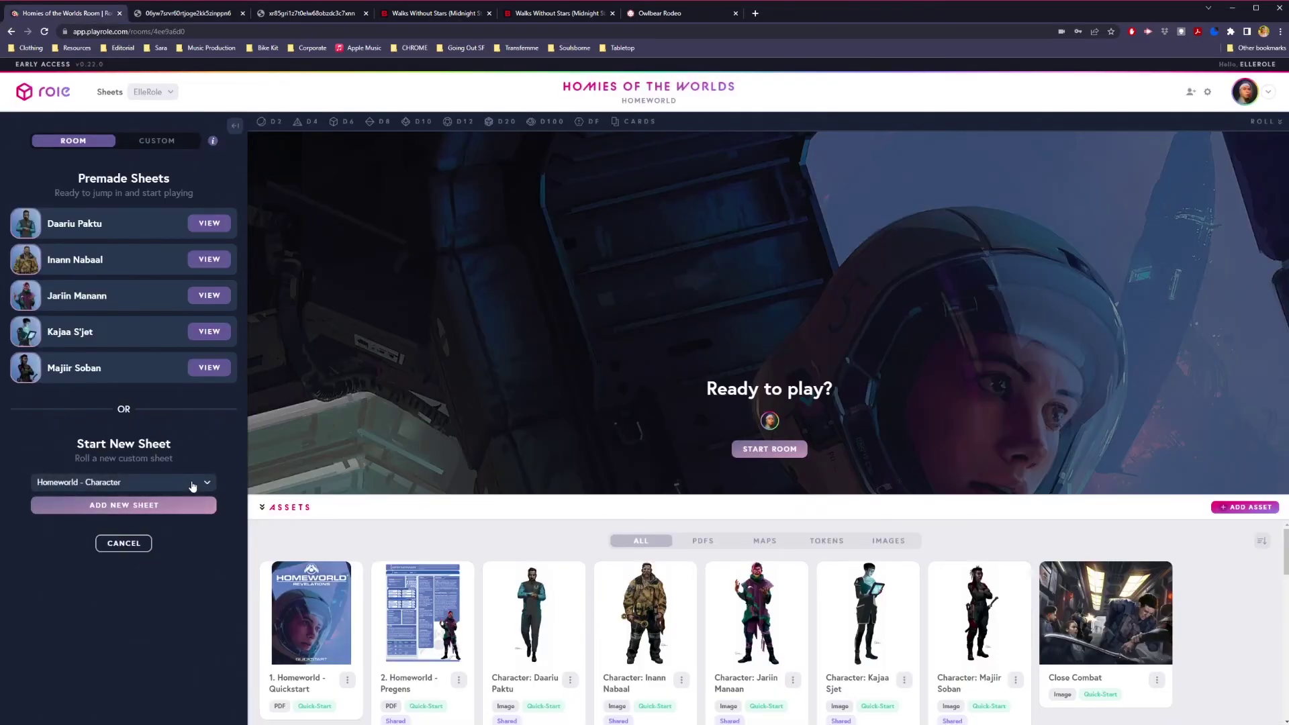
- Add the Homeworld Quick-Start Gaalsien Interceptor and Mevath Sagald sheets and switch back to the Gaalsien Interceptor sheet
{"action": "left_click", "coordinate": [176, 533]}
{"action": "left_click", "coordinate": [152, 509]}
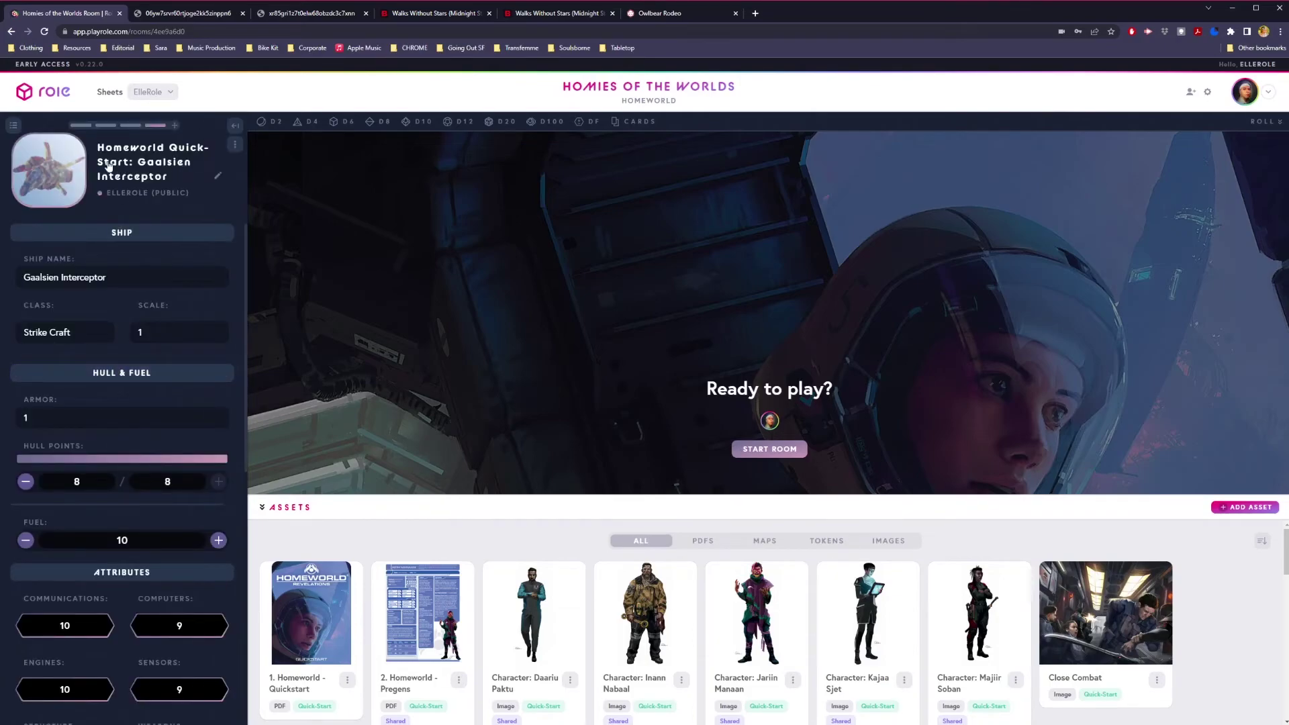
{"action": "left_click", "coordinate": [175, 127]}
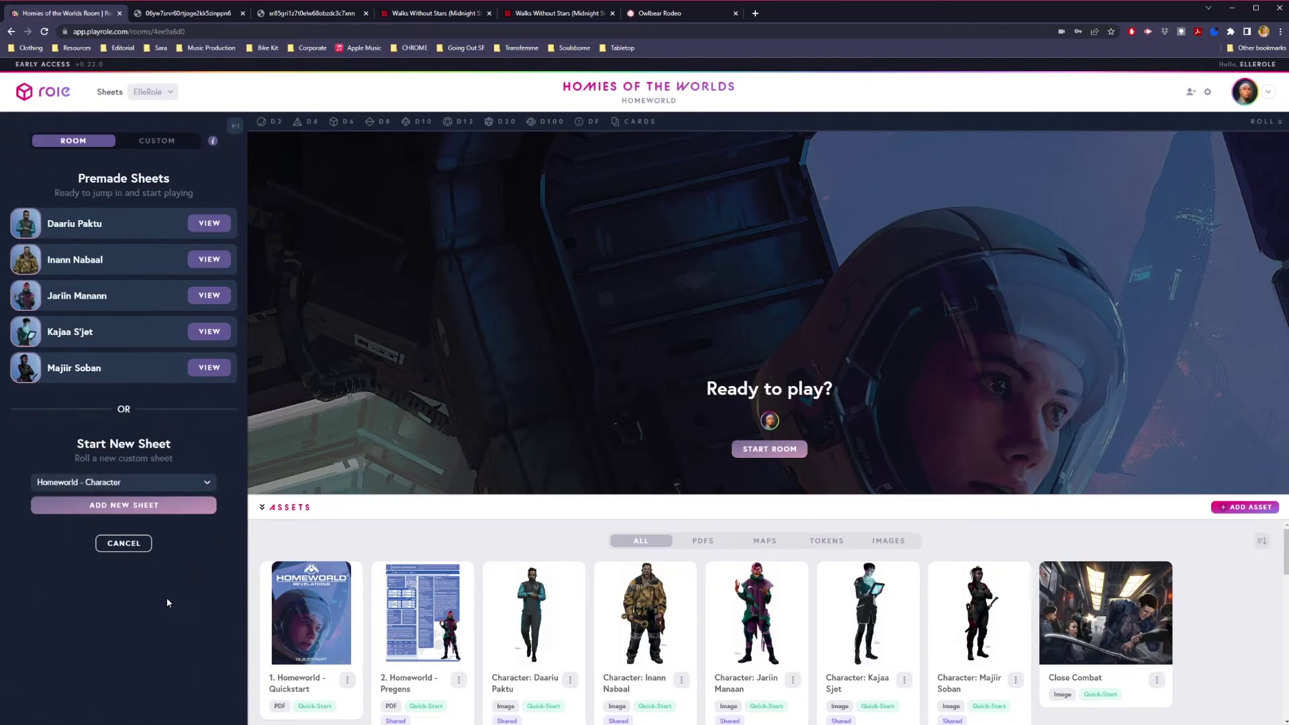
{"action": "left_click", "coordinate": [138, 506]}
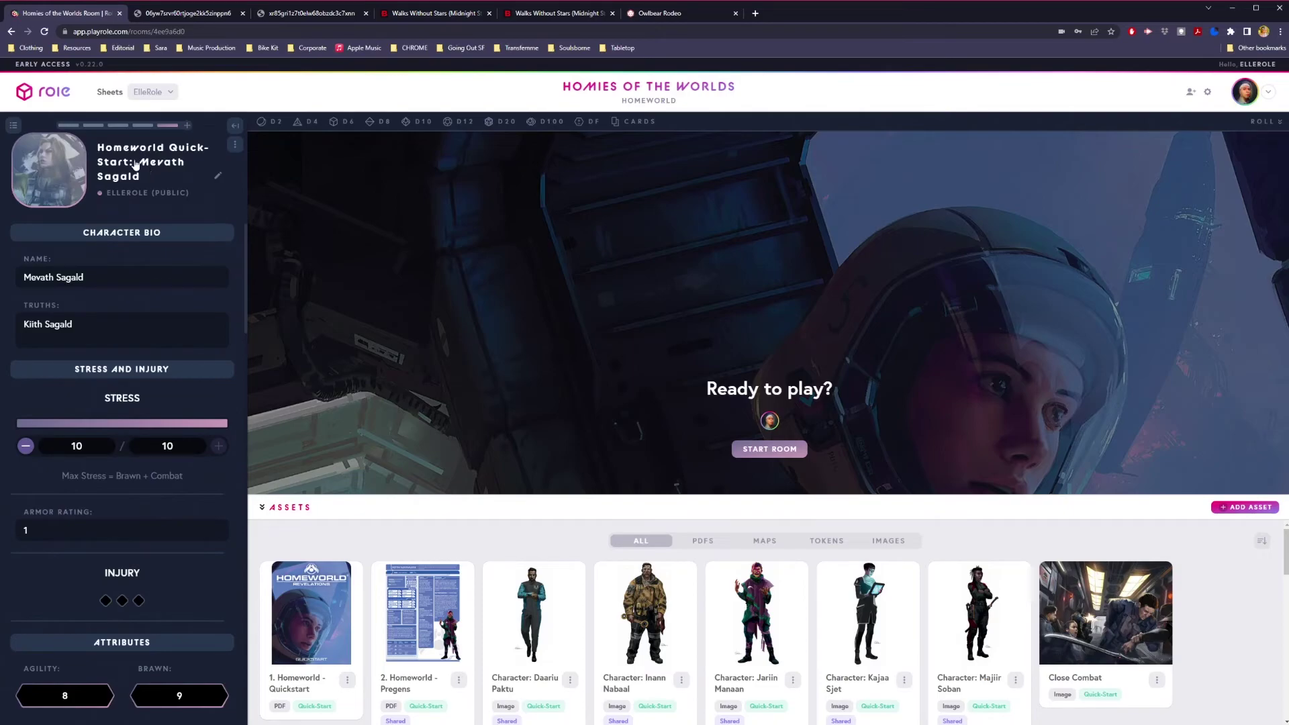
{"action": "left_click", "coordinate": [167, 125]}
{"action": "left_click", "coordinate": [142, 125]}
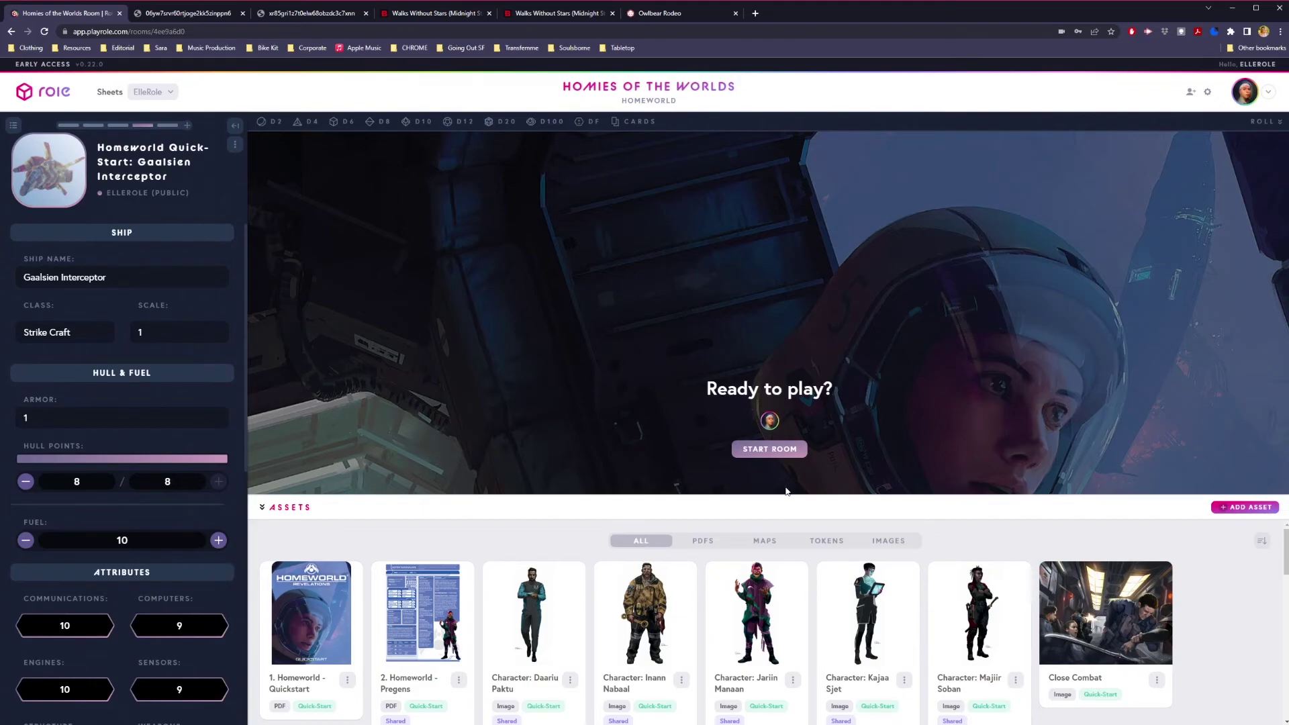
- Start the Homies of the Worlds room and turn on the camera
{"action": "left_click", "coordinate": [784, 454]}
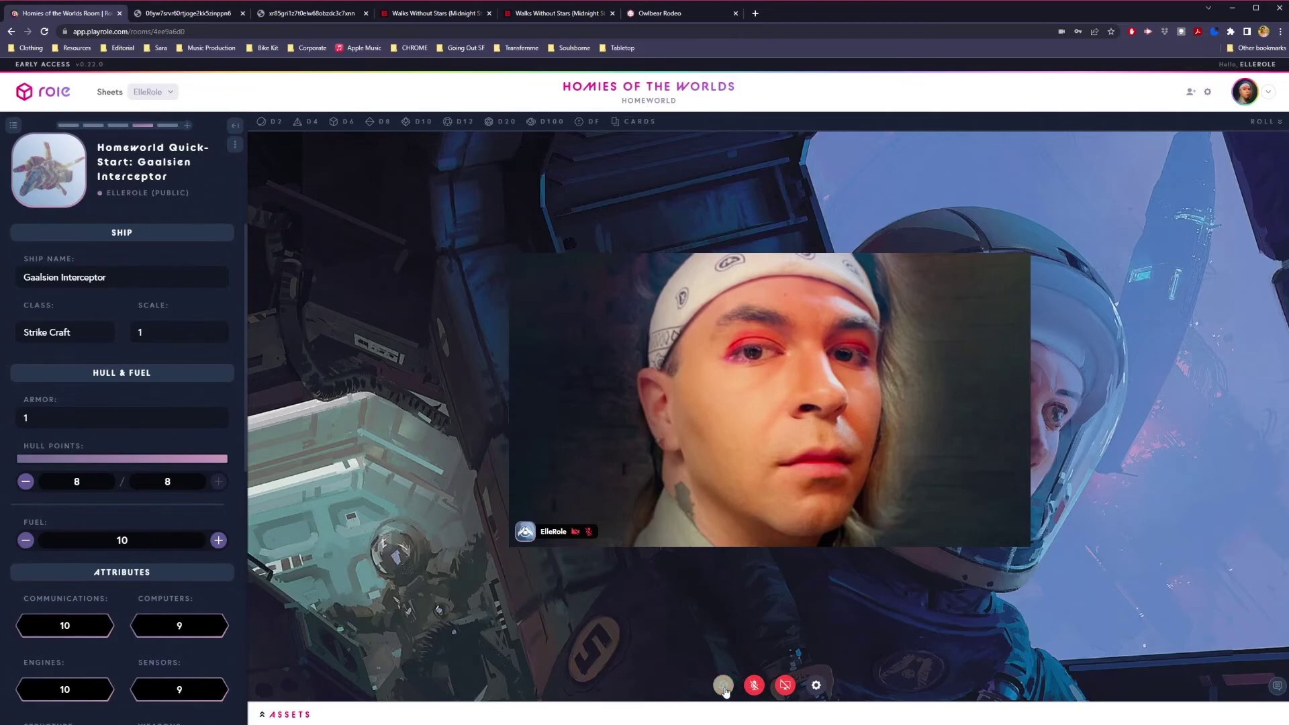
{"action": "left_click", "coordinate": [724, 688]}
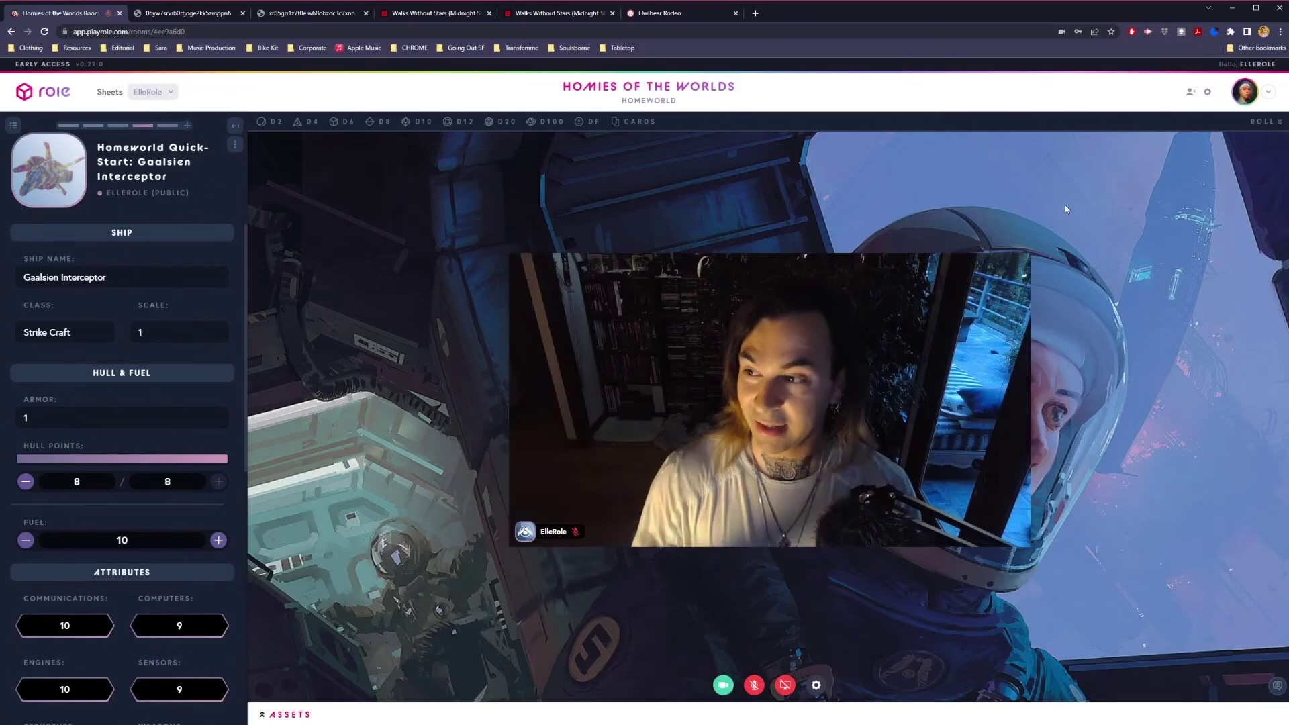